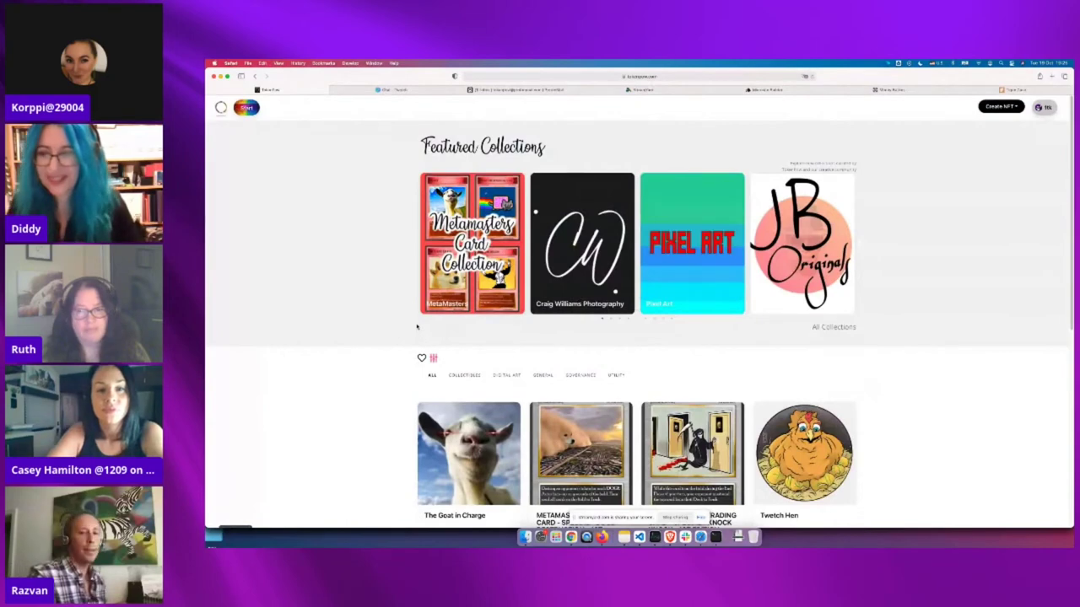
Log out of the marketplace account from the profile avatar menu
left_click(1045, 107)
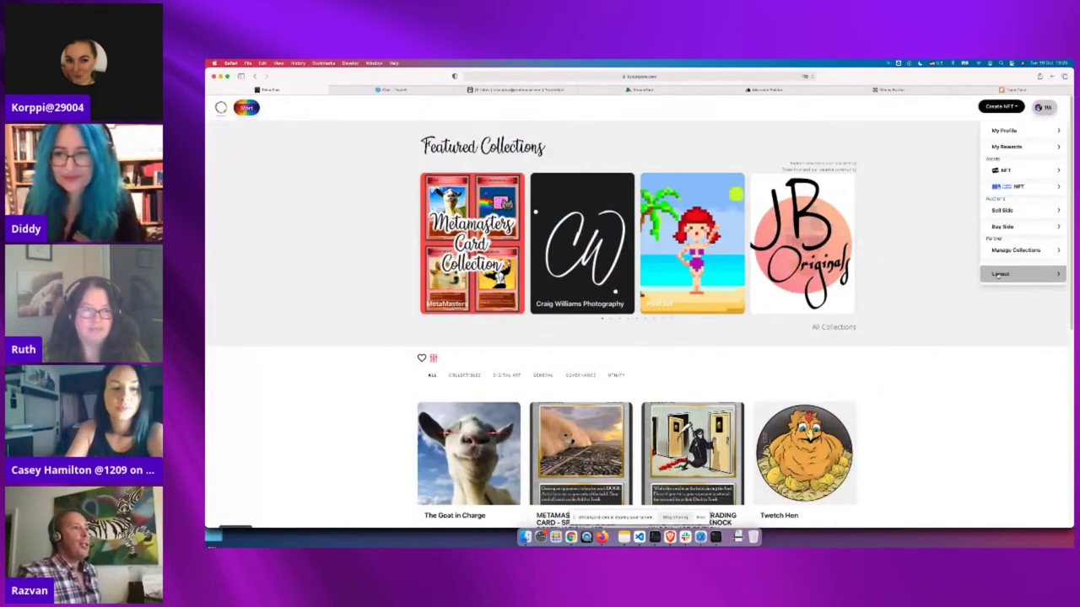
left_click(1000, 274)
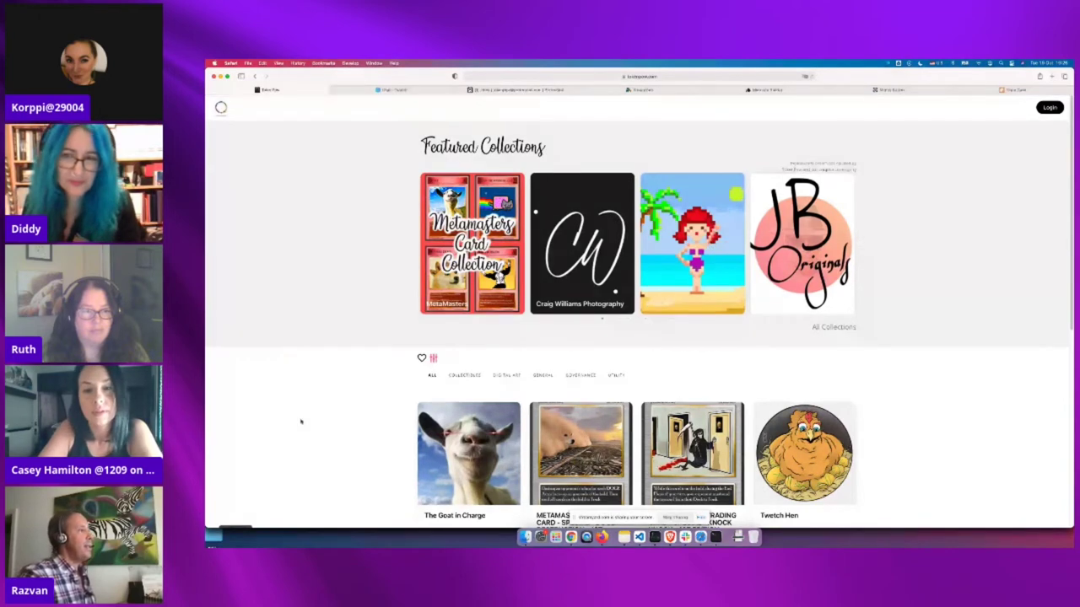
scroll(385, 405, "down", 3)
scroll(394, 374, "down", 1)
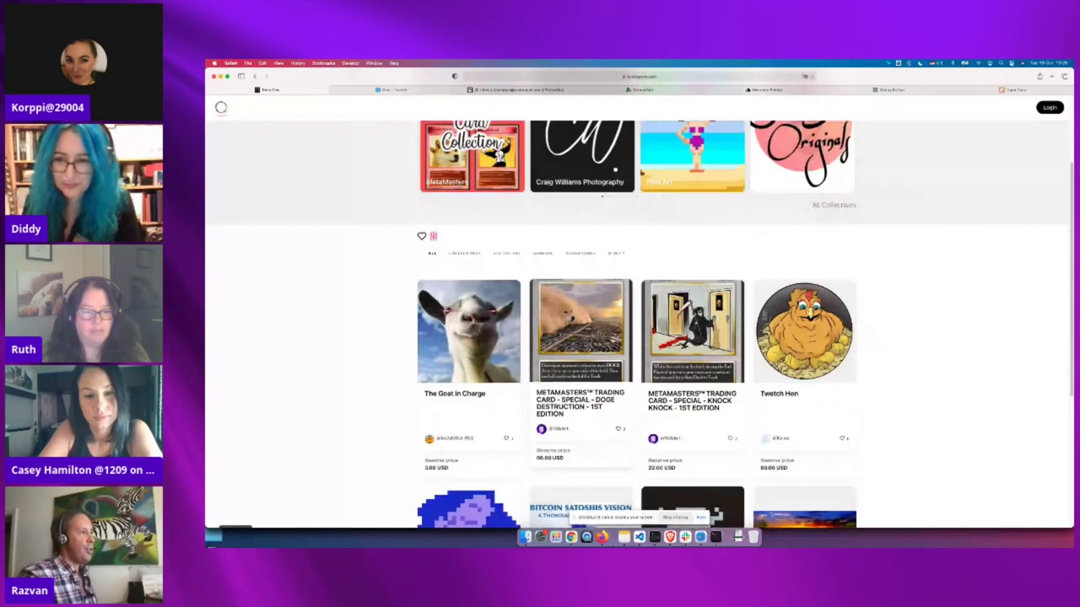
scroll(582, 354, "down", 1)
scroll(624, 355, "down", 5)
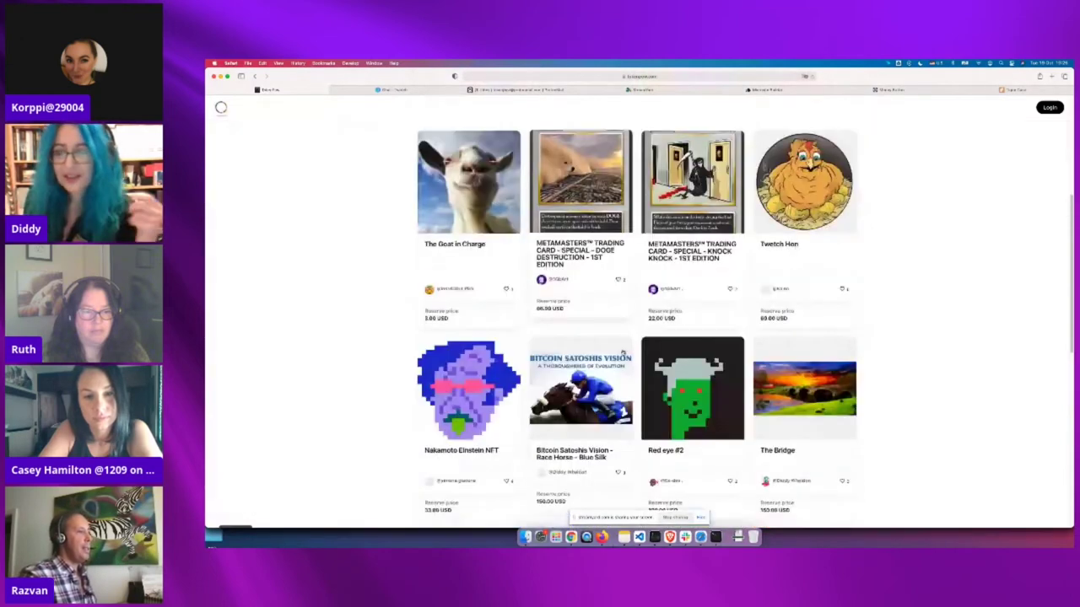
scroll(637, 435, "down", 1)
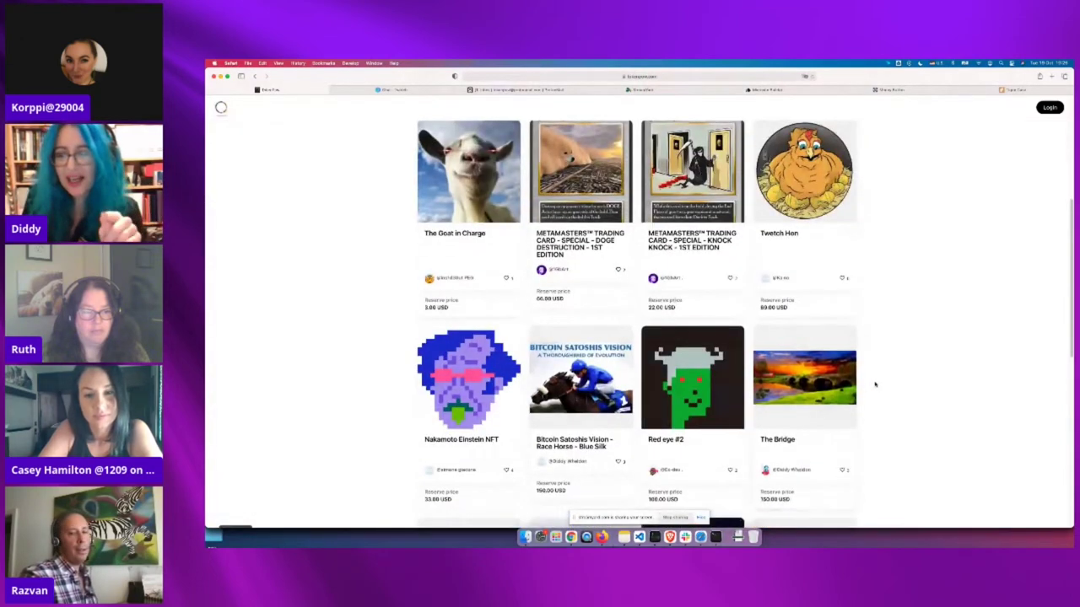
scroll(909, 363, "up", 8)
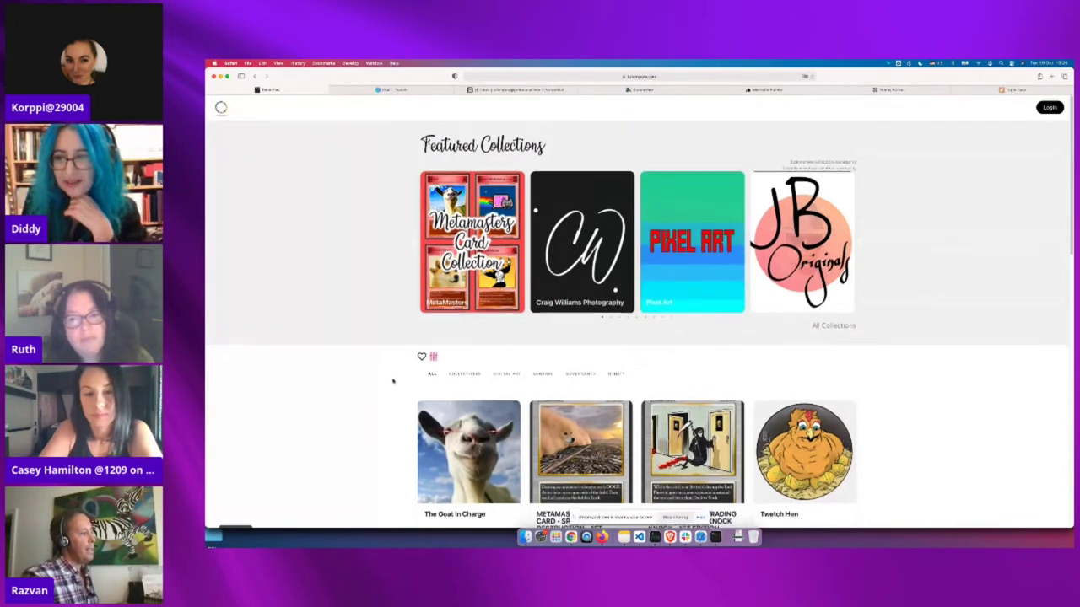
scroll(391, 384, "down", 8)
scroll(363, 321, "up", 8)
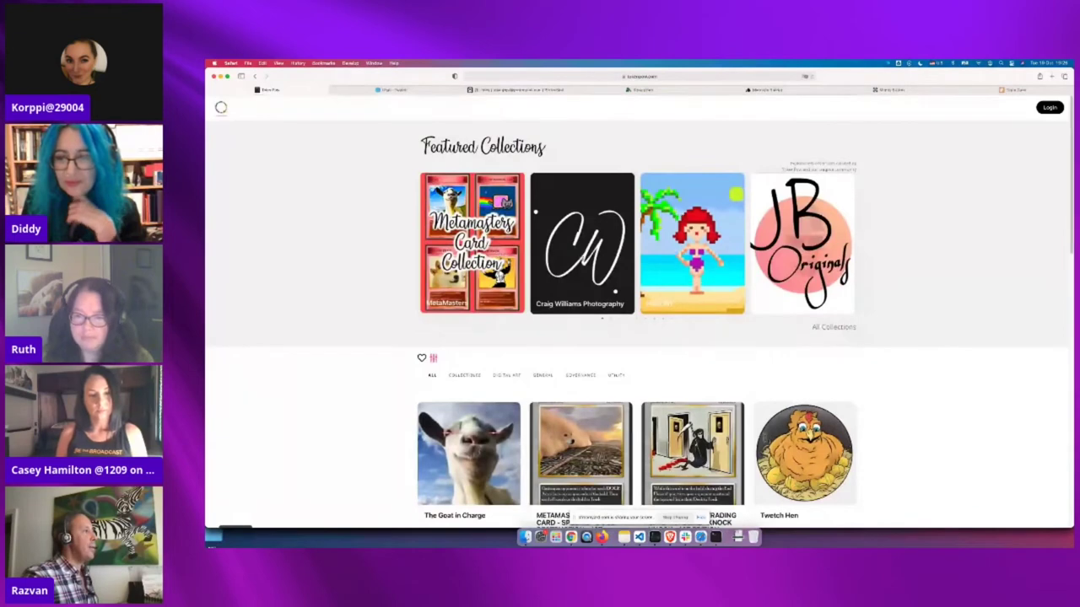
left_click(582, 256)
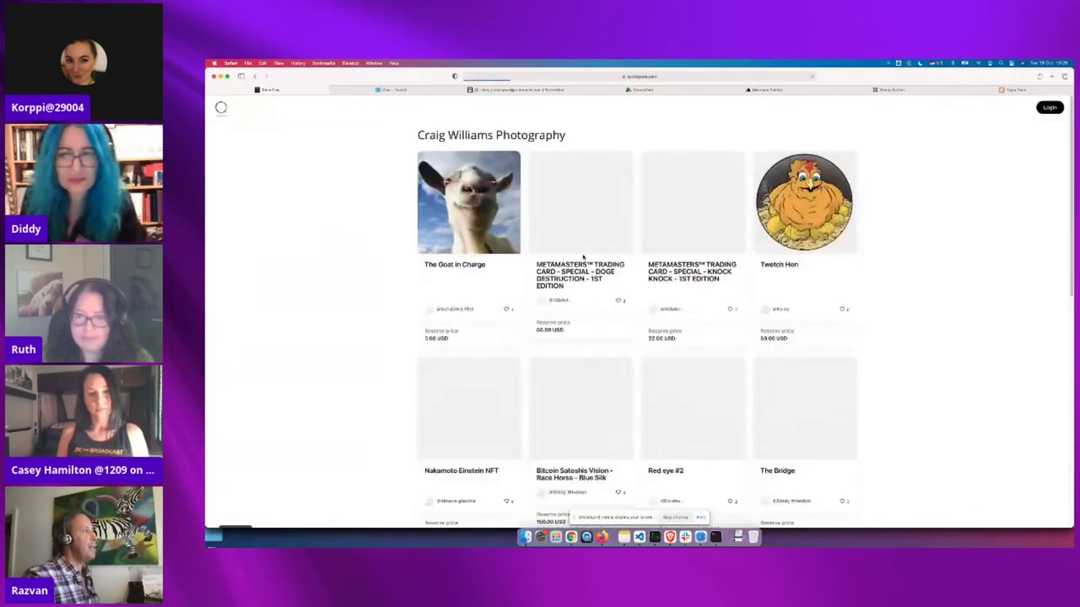
scroll(418, 342, "down", 5)
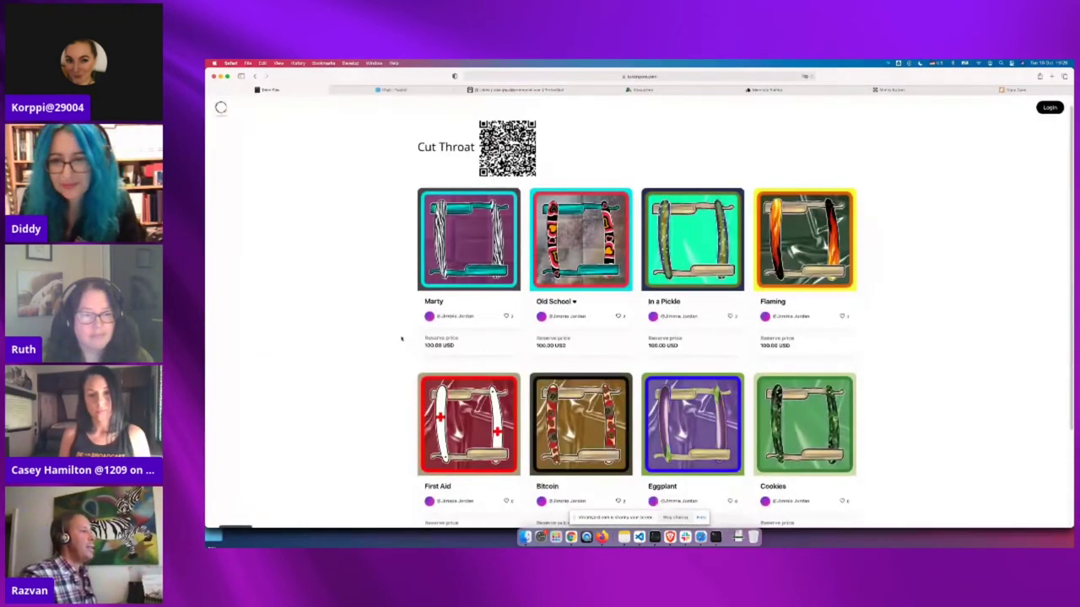
scroll(402, 339, "down", 5)
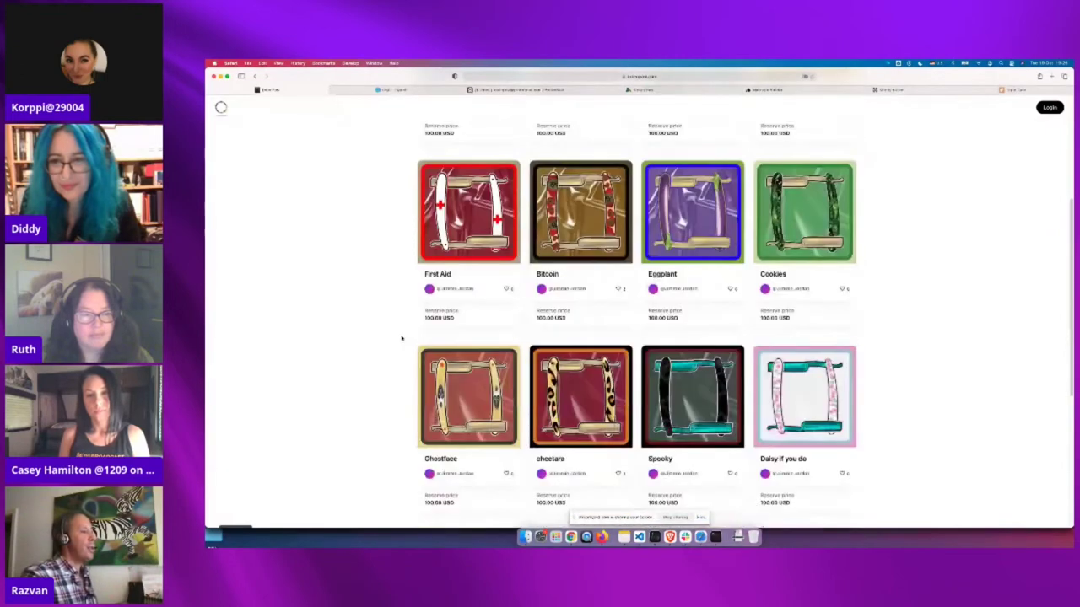
scroll(403, 338, "down", 8)
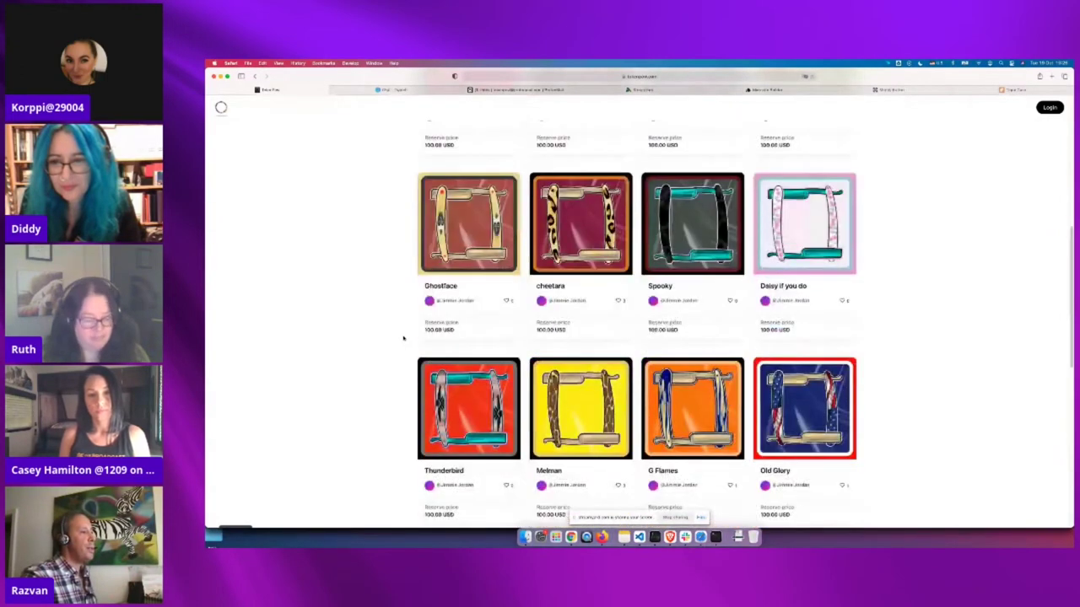
scroll(403, 339, "down", 8)
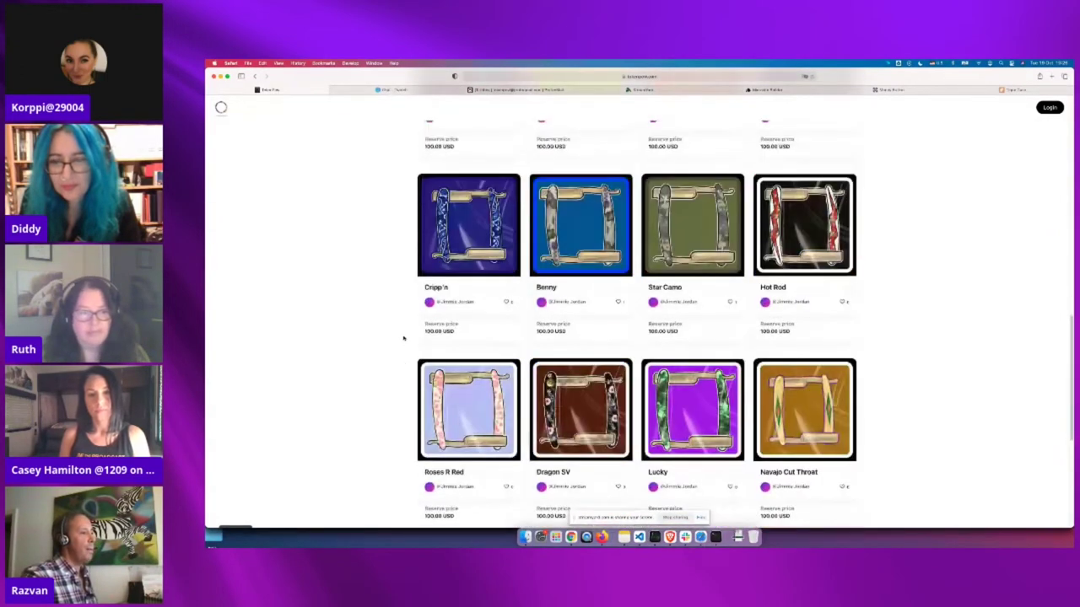
scroll(404, 338, "up", 3)
scroll(404, 338, "up", 15)
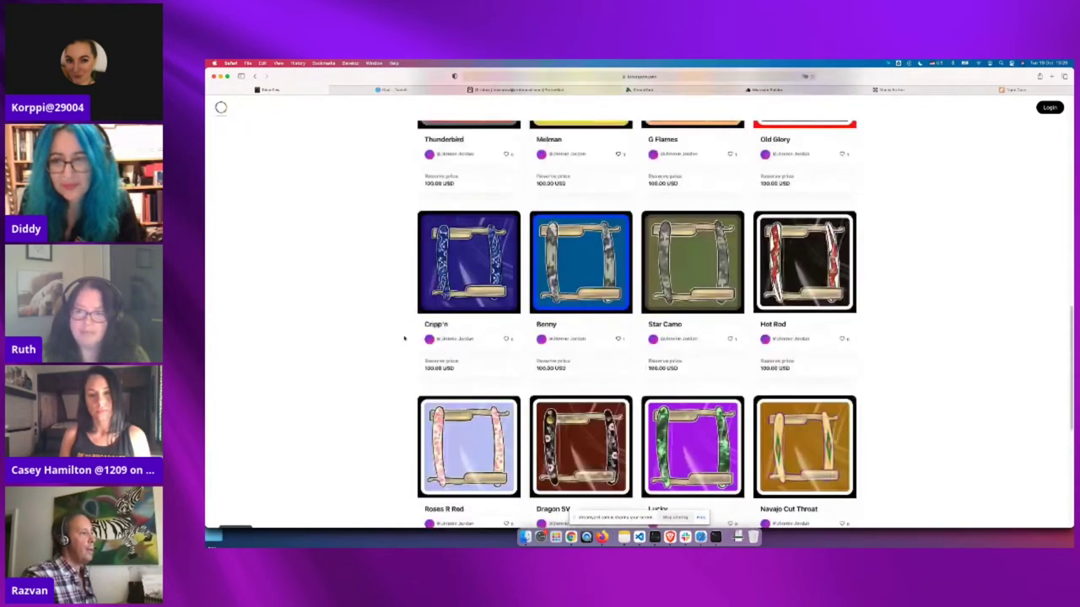
scroll(405, 338, "up", 5)
key("super+bracketleft")
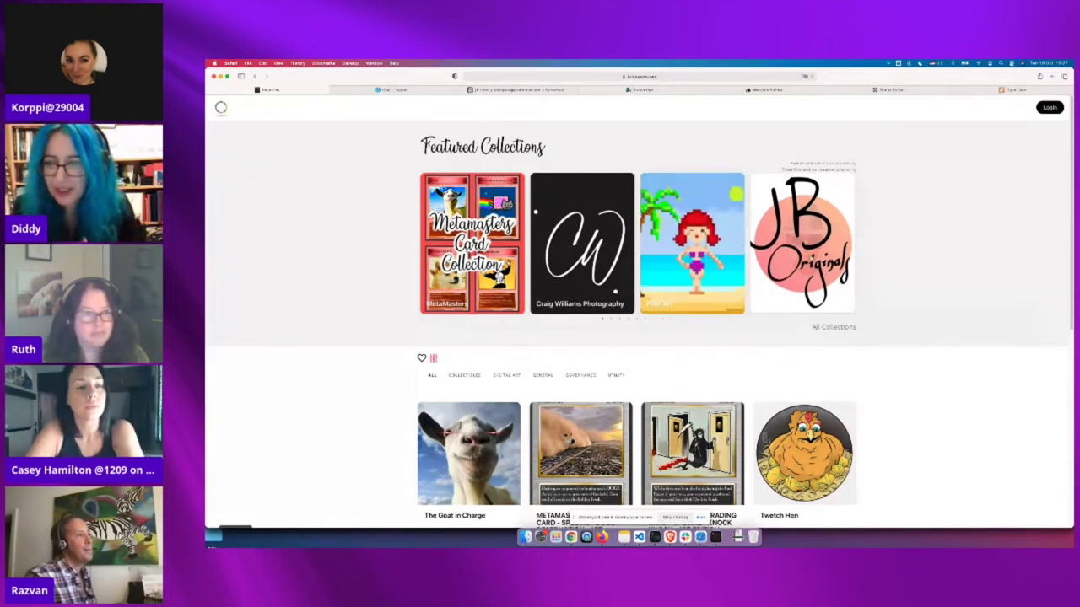
Open Cut Throat and browse its razor NFTs like Ghostface and Spooky at 100.00 USD reserve
left_click(810, 258)
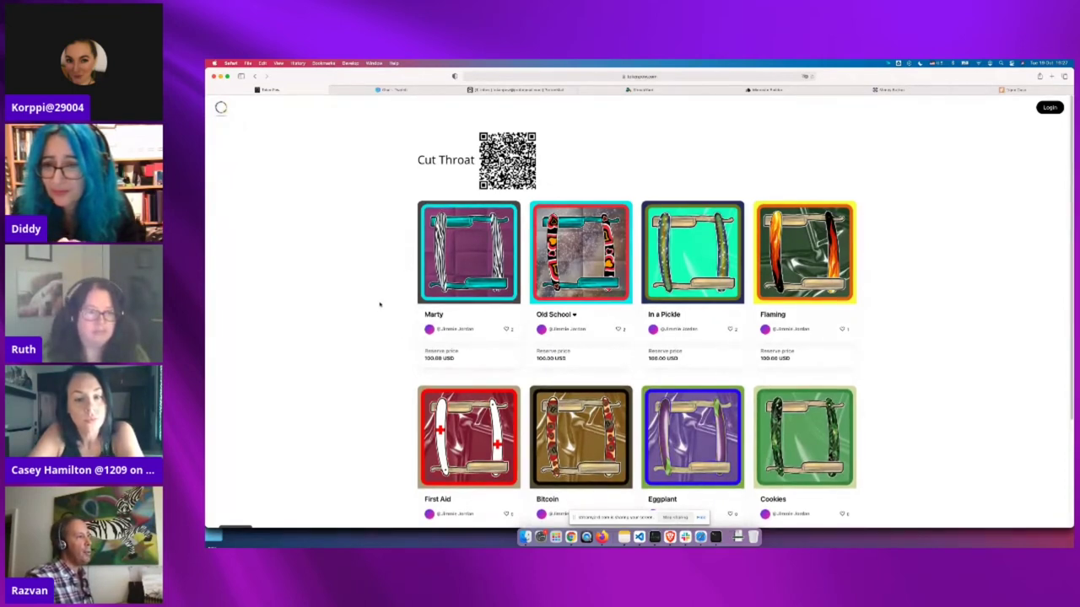
scroll(390, 326, "down", 3)
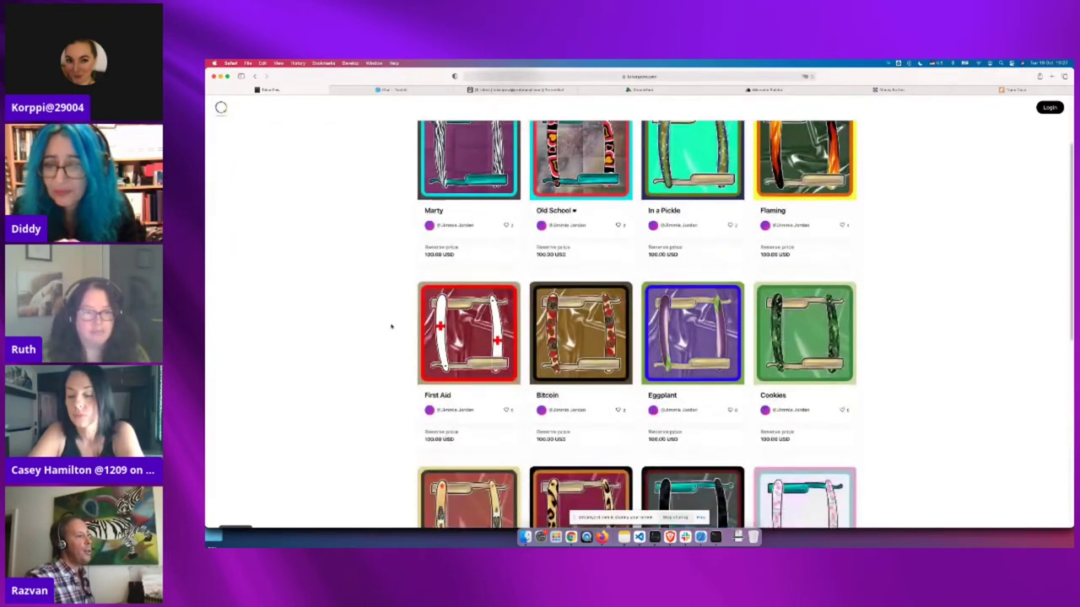
scroll(391, 327, "down", 1)
scroll(392, 326, "down", 9)
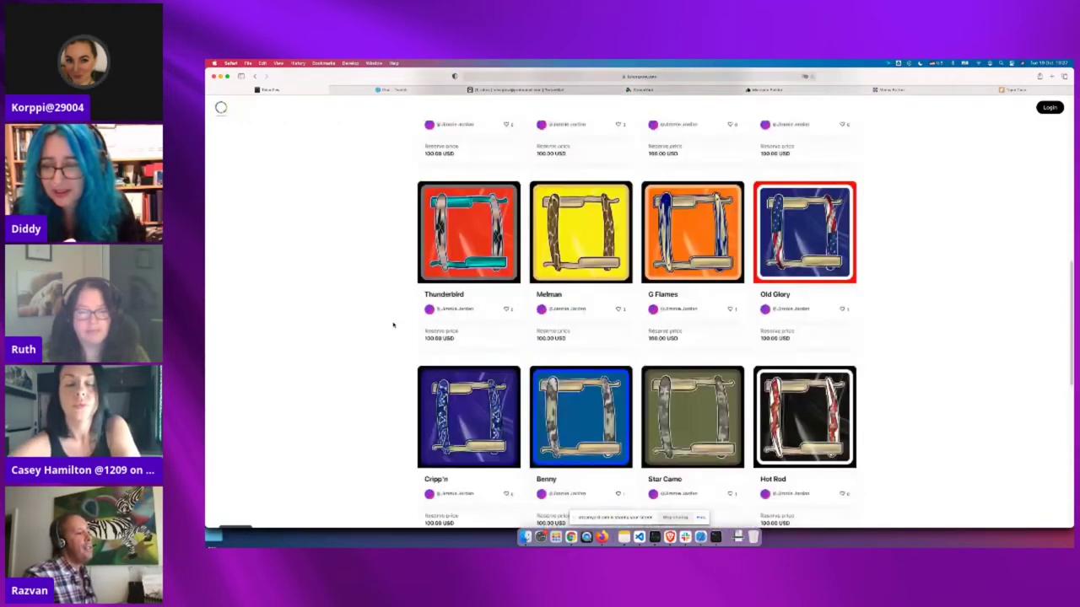
scroll(392, 325, "down", 3)
scroll(396, 323, "down", 2)
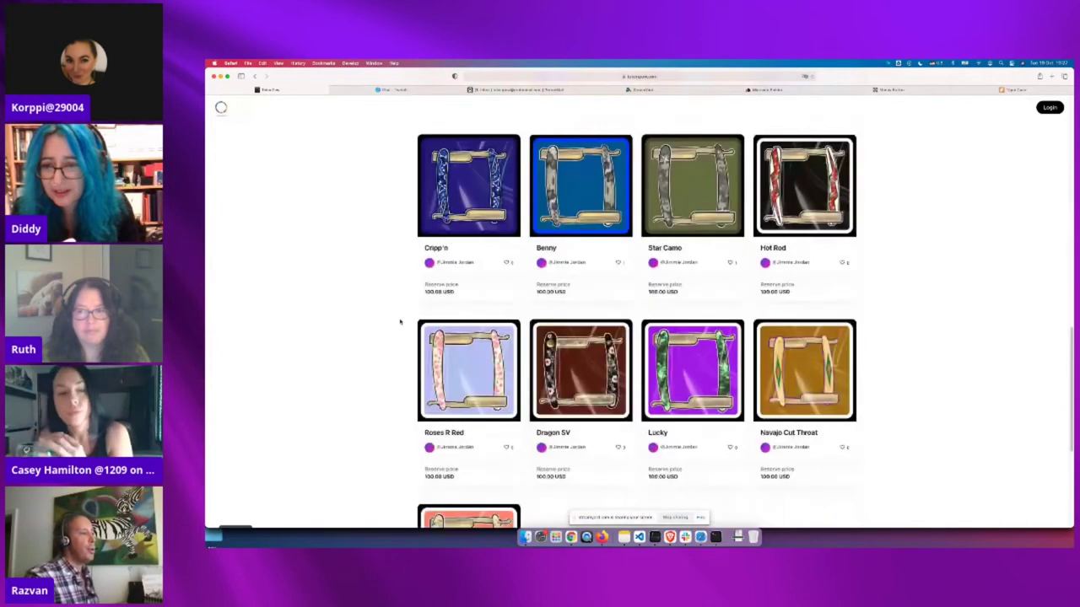
scroll(412, 321, "down", 2)
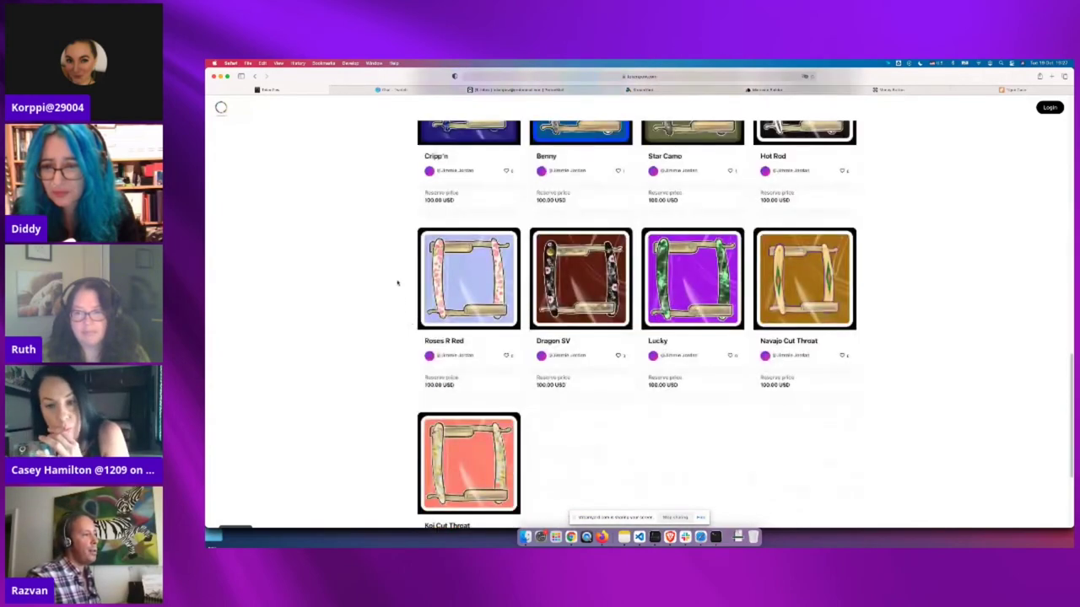
scroll(398, 283, "up", 12)
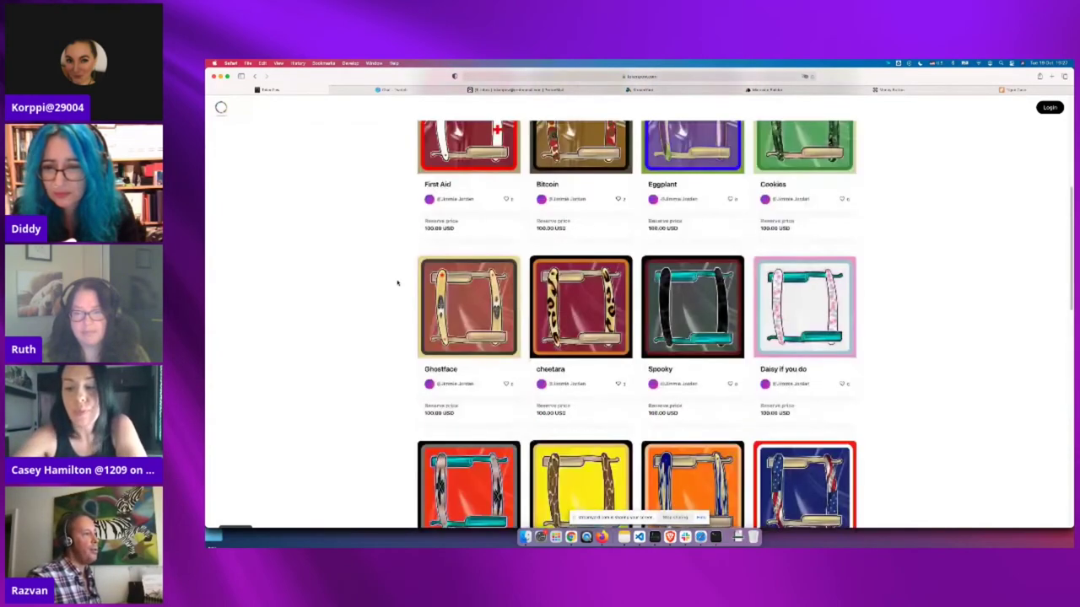
scroll(397, 282, "up", 6)
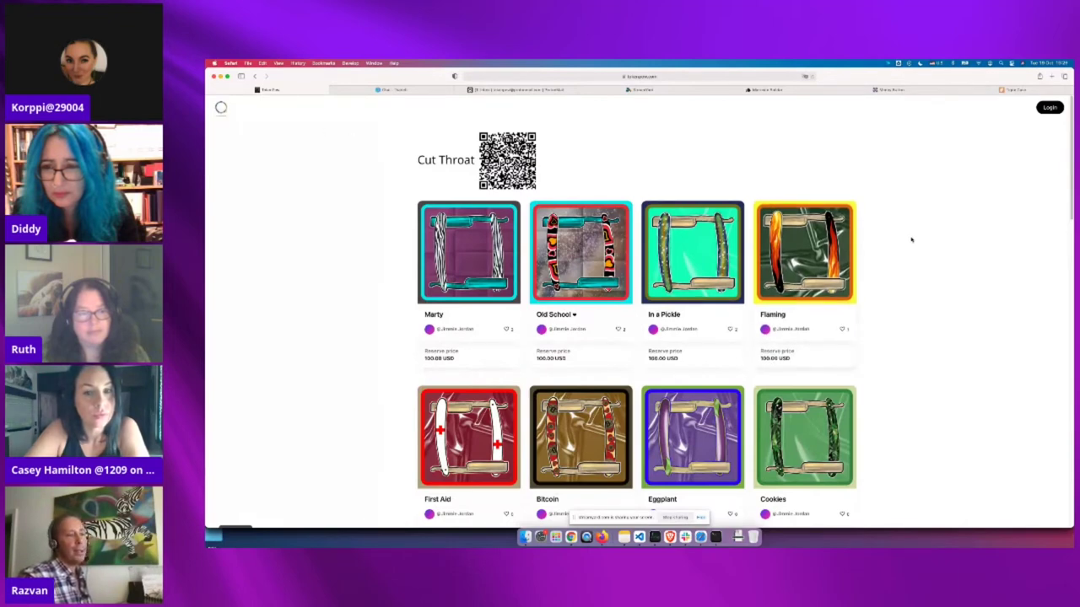
Sign in with a wallet and open My Profile showing the NFT art credentials form
left_click(1051, 108)
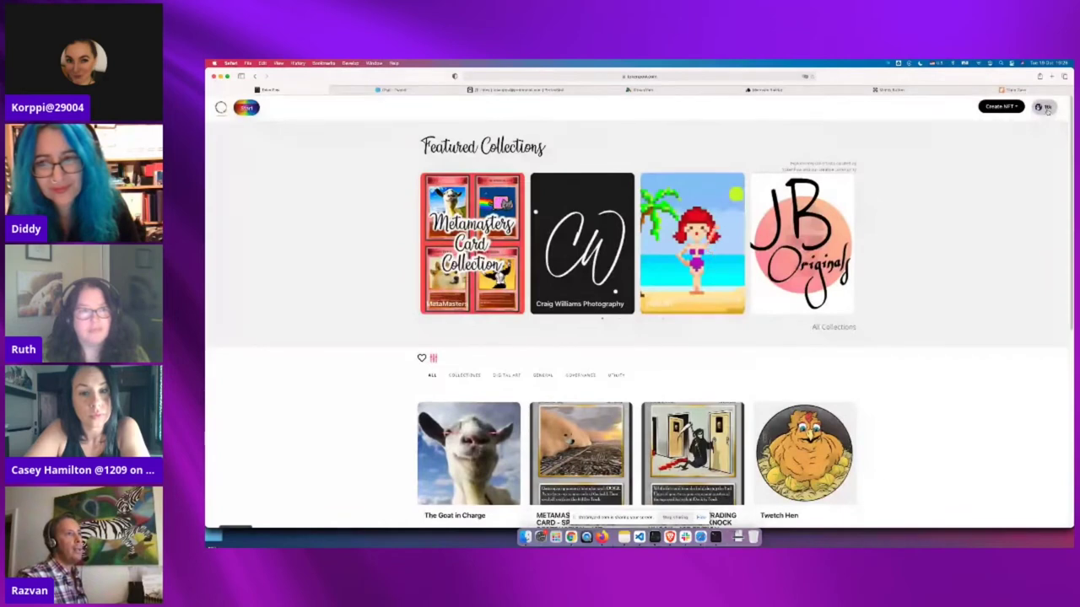
left_click(1046, 108)
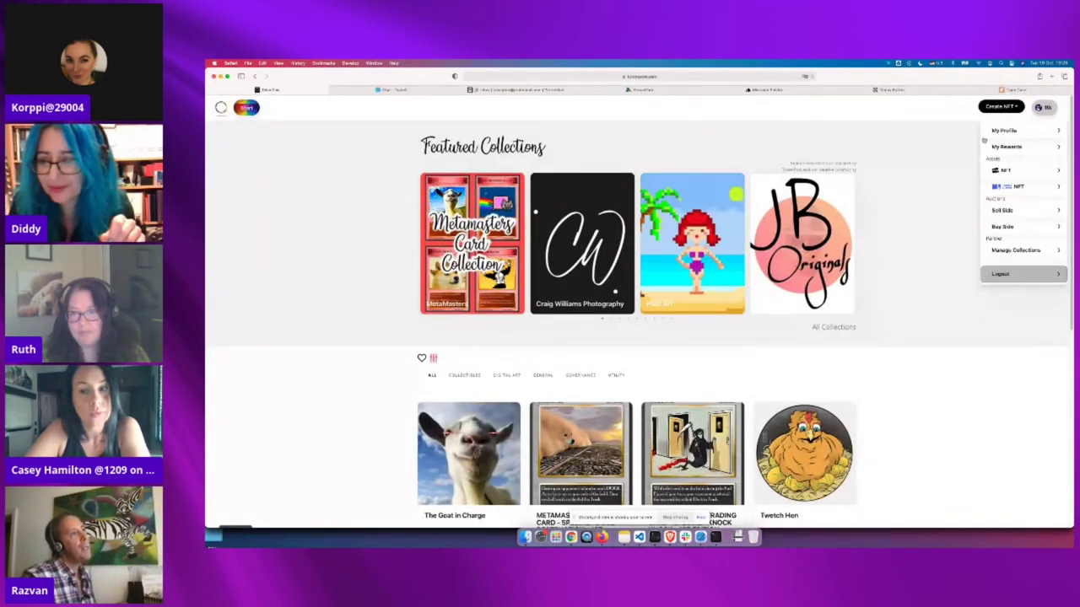
left_click(1006, 131)
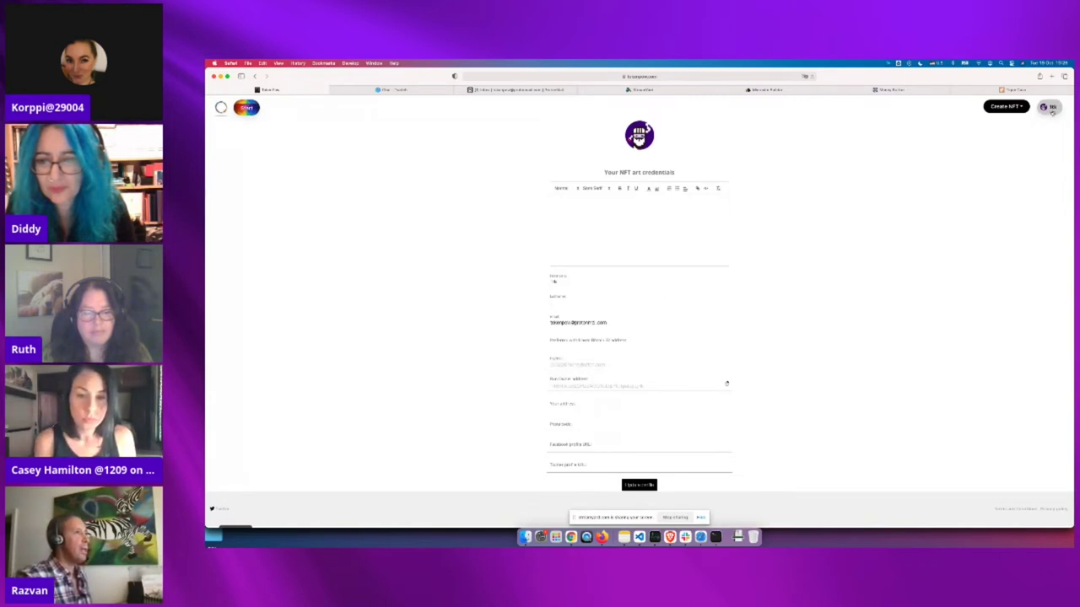
View My Rewards with 0 earned coins, then use the avatar menu to head home
left_click(1051, 108)
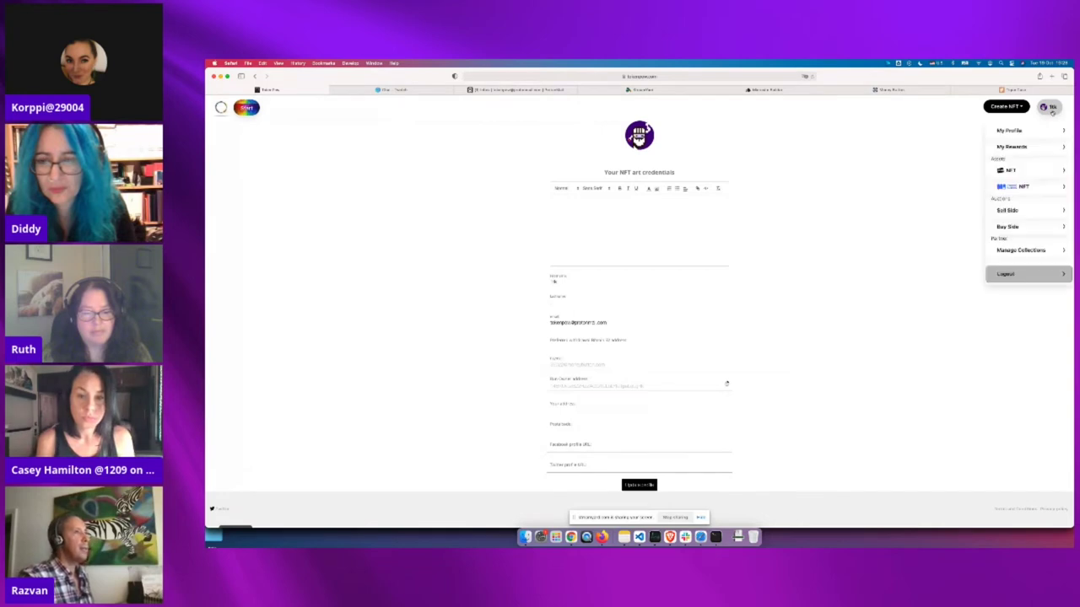
left_click(1023, 147)
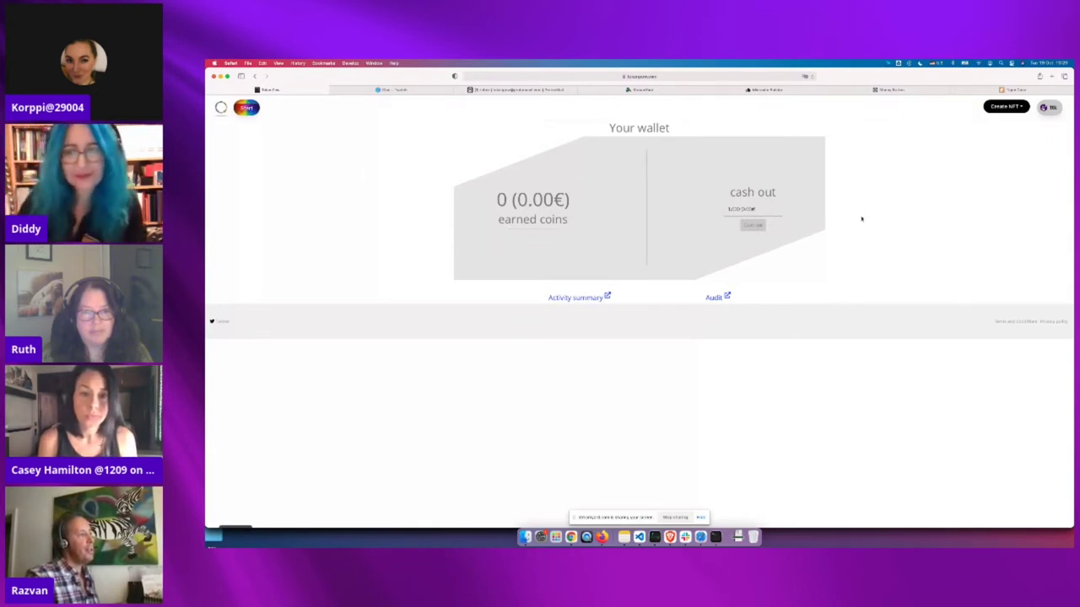
left_click(1054, 109)
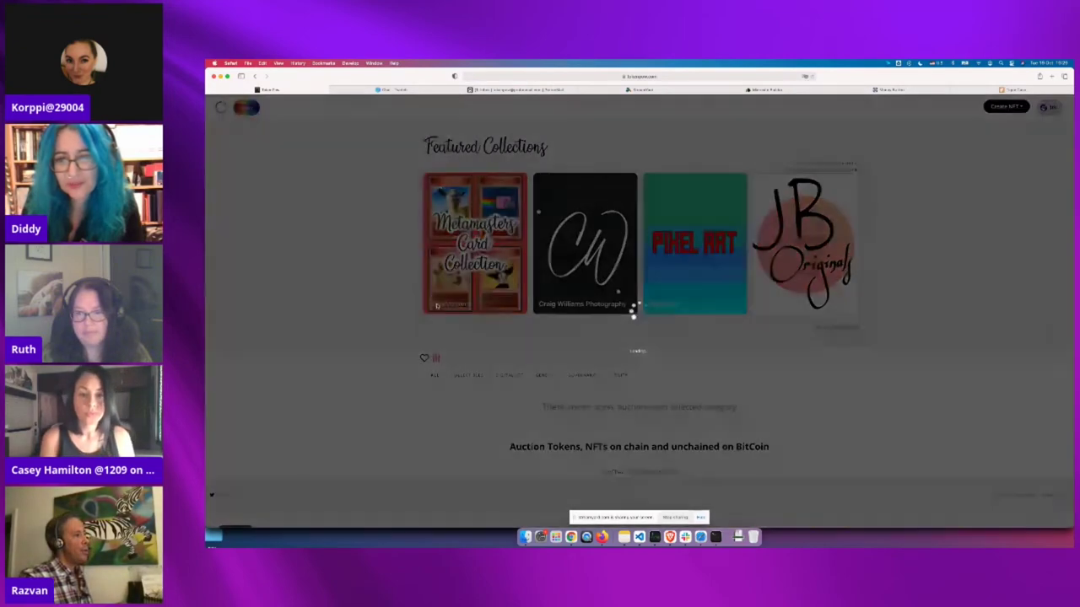
scroll(484, 313, "down", 5)
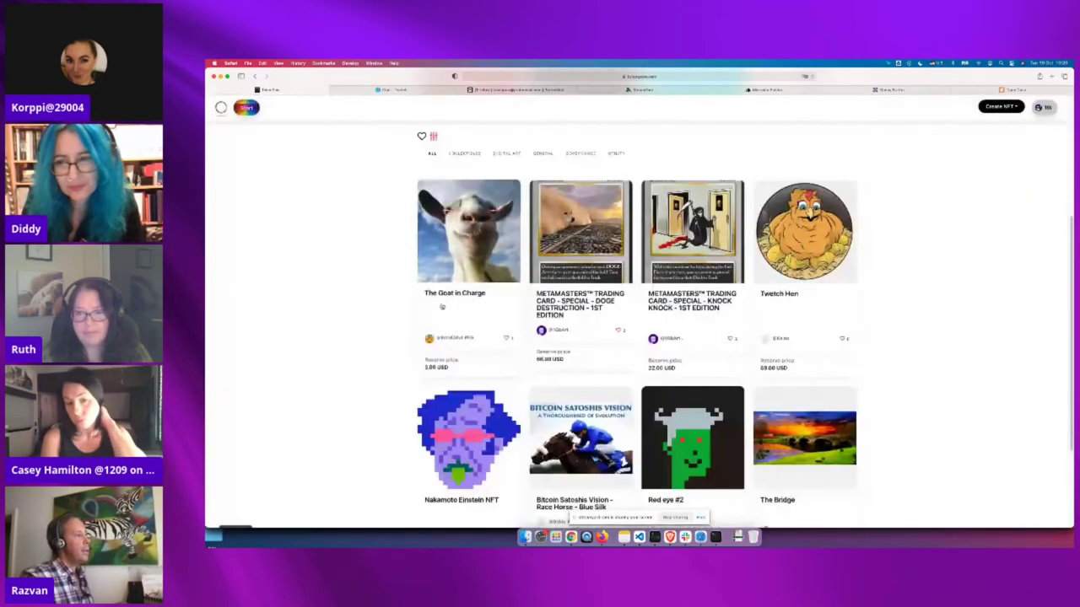
left_click(483, 313)
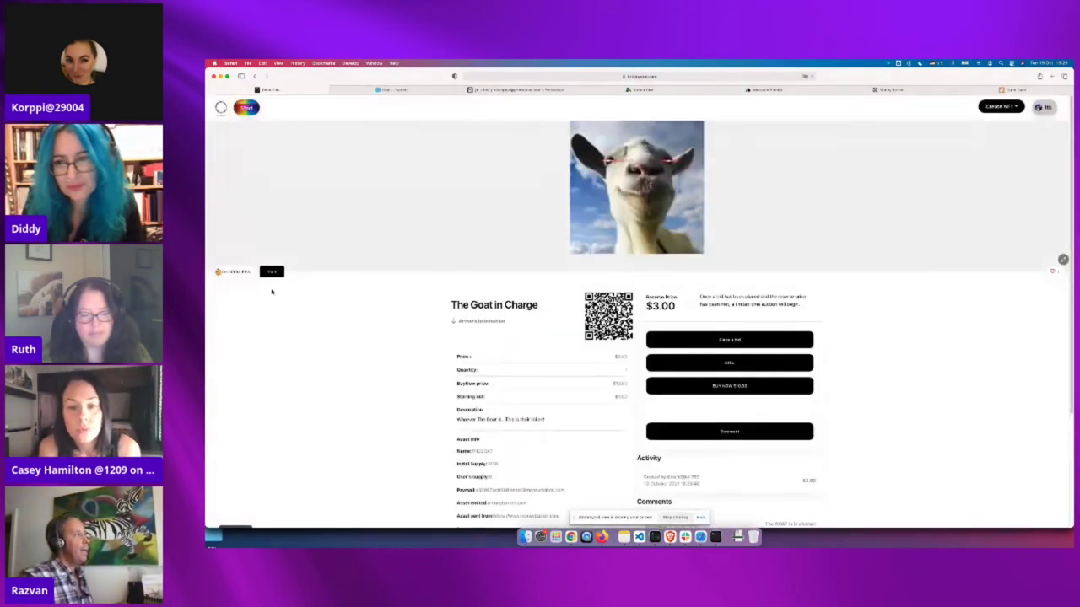
left_click(271, 271)
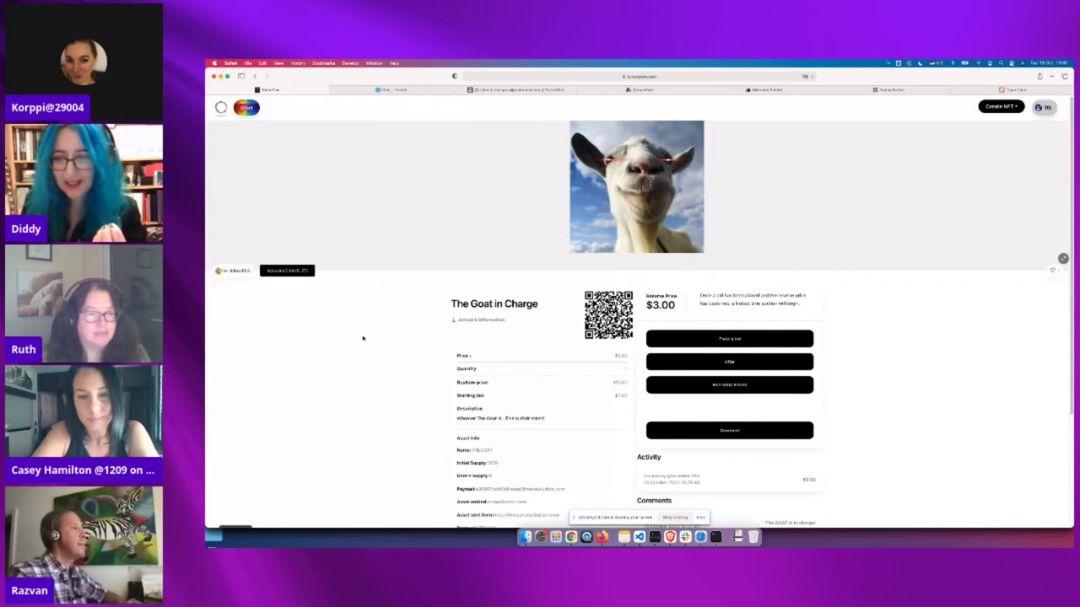
scroll(363, 335, "down", 1)
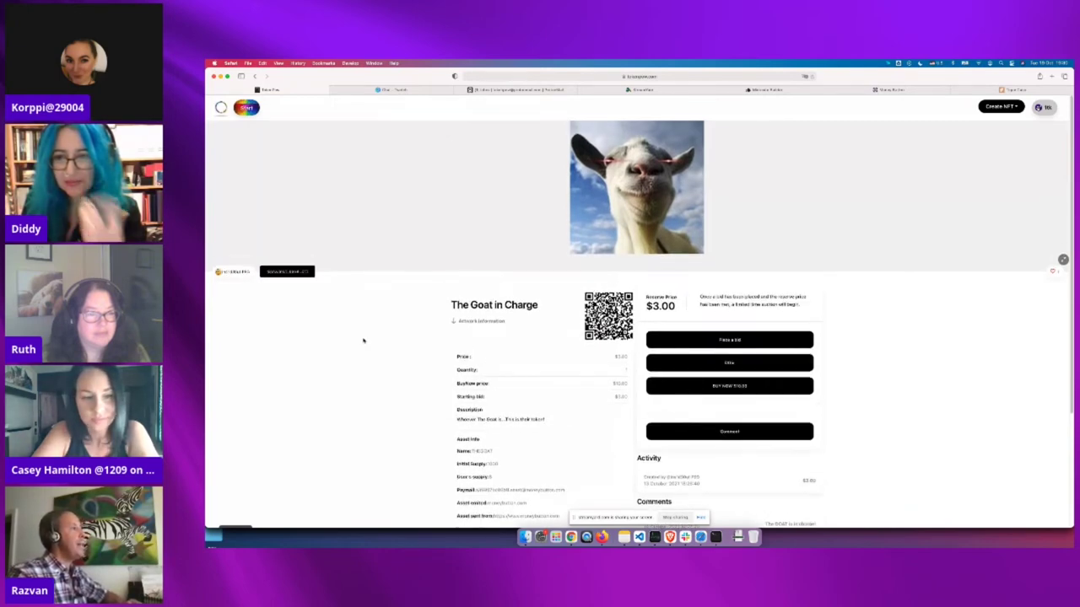
scroll(363, 339, "up", 1)
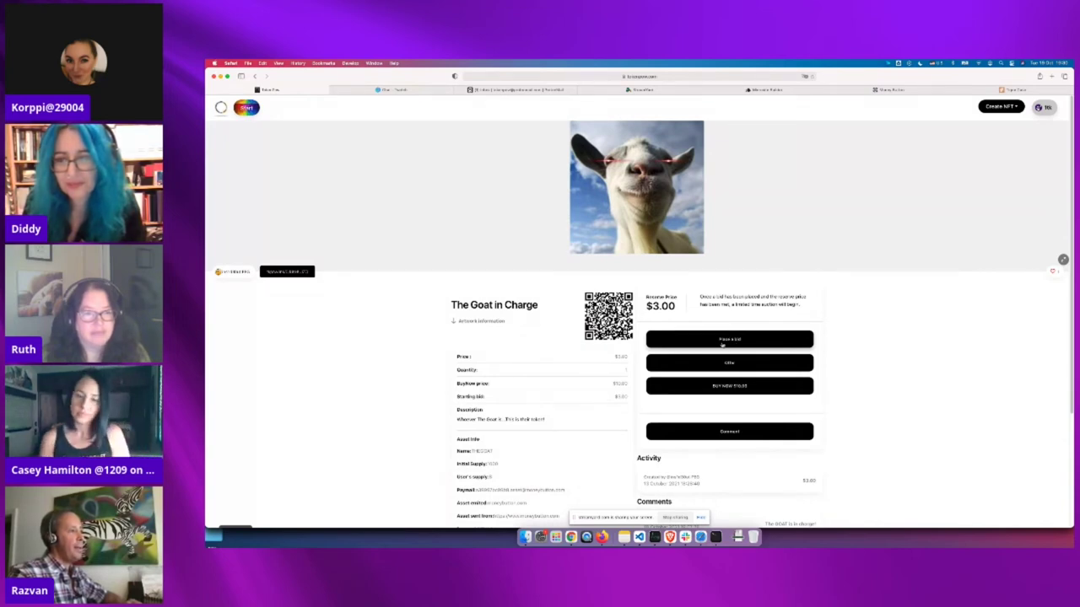
Look at the bid form for The Goat in Charge, close it, and open its Offer dialog
left_click(726, 341)
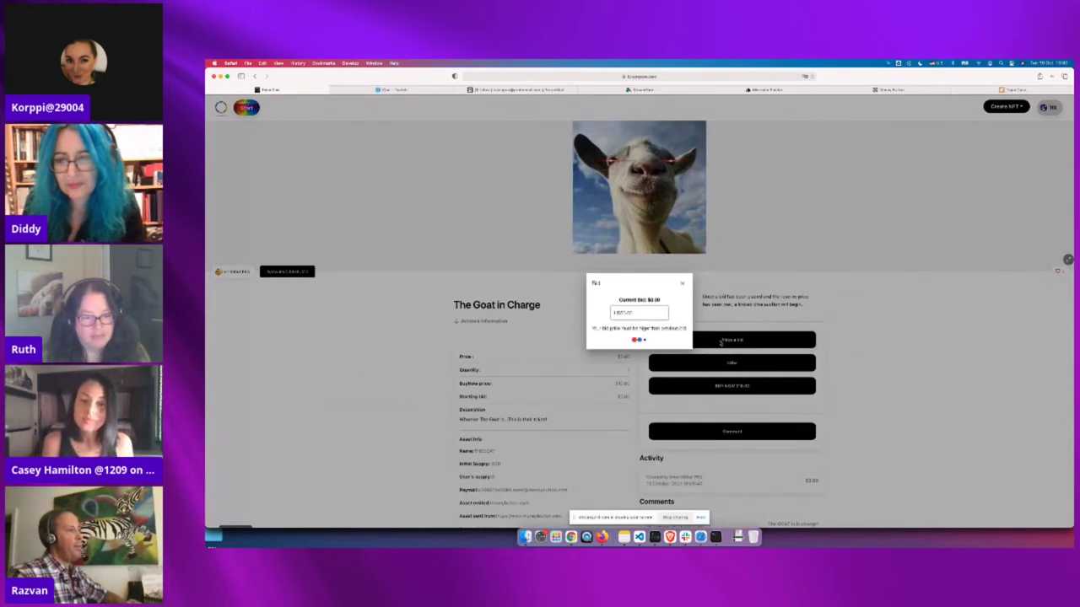
left_click(622, 309)
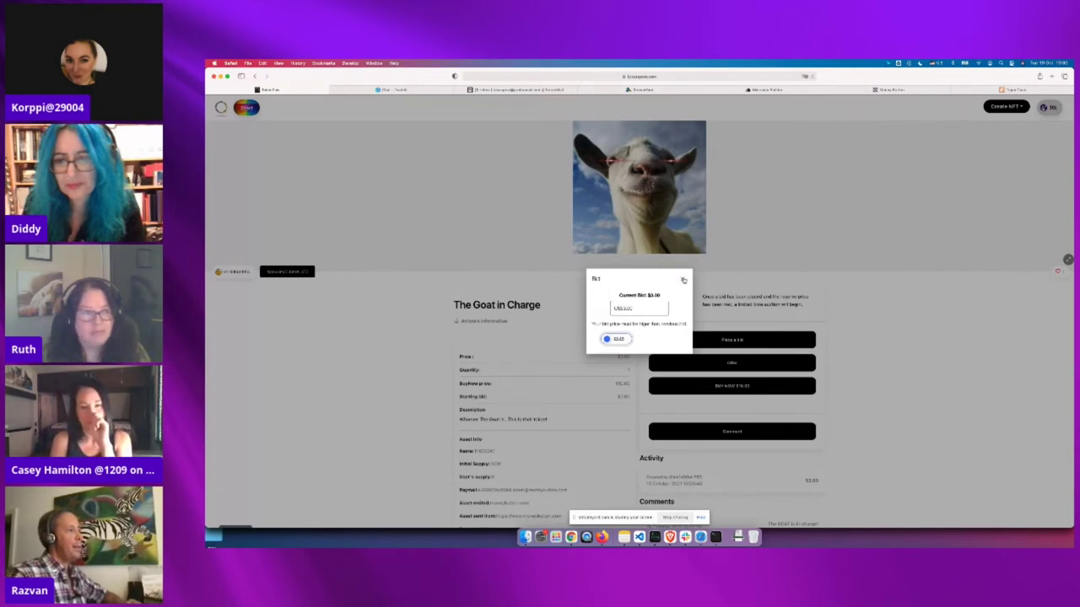
left_click(682, 281)
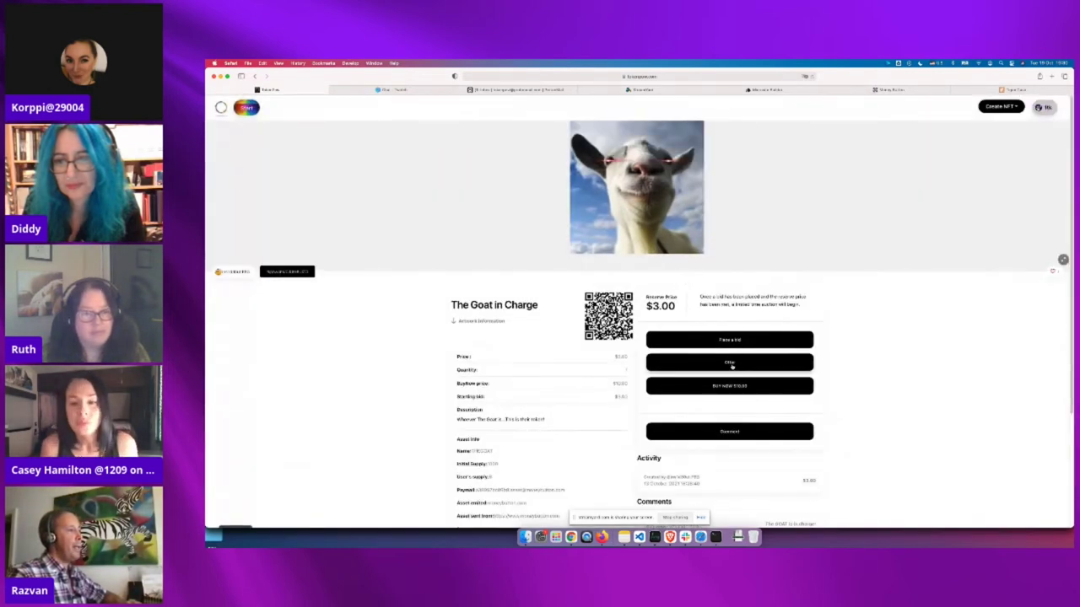
left_click(729, 363)
left_click(634, 318)
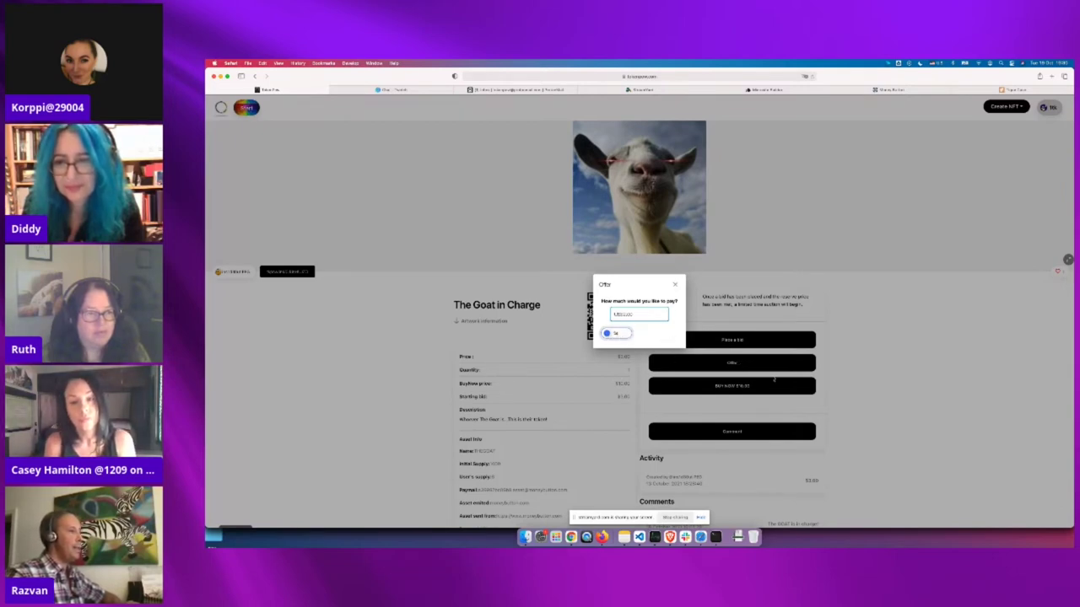
Close the Offer dialog on The Goat in Charge without submitting an offer
left_click(676, 286)
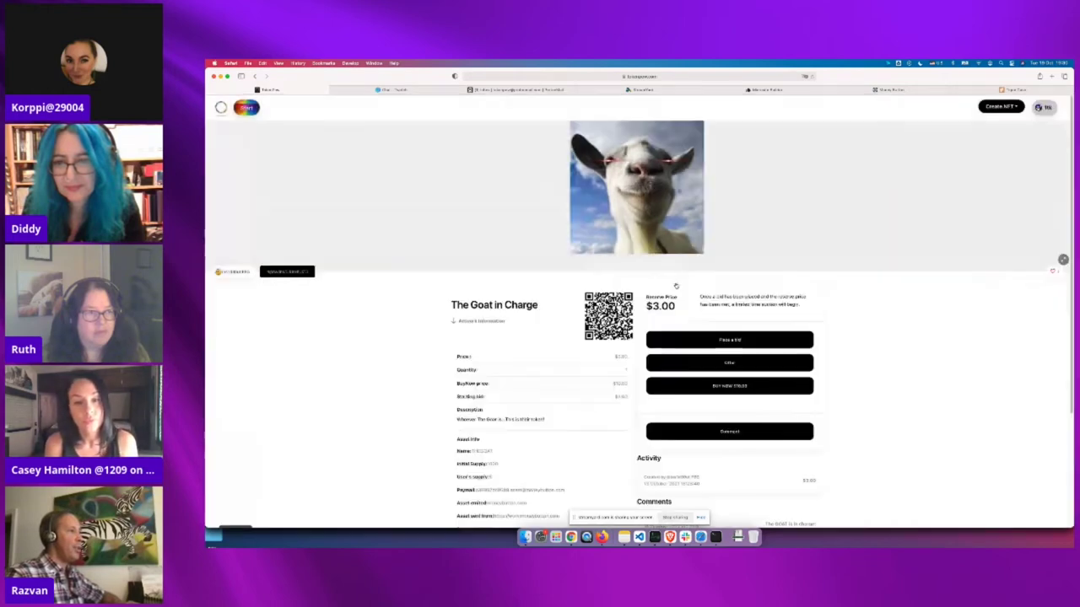
scroll(651, 316, "down", 3)
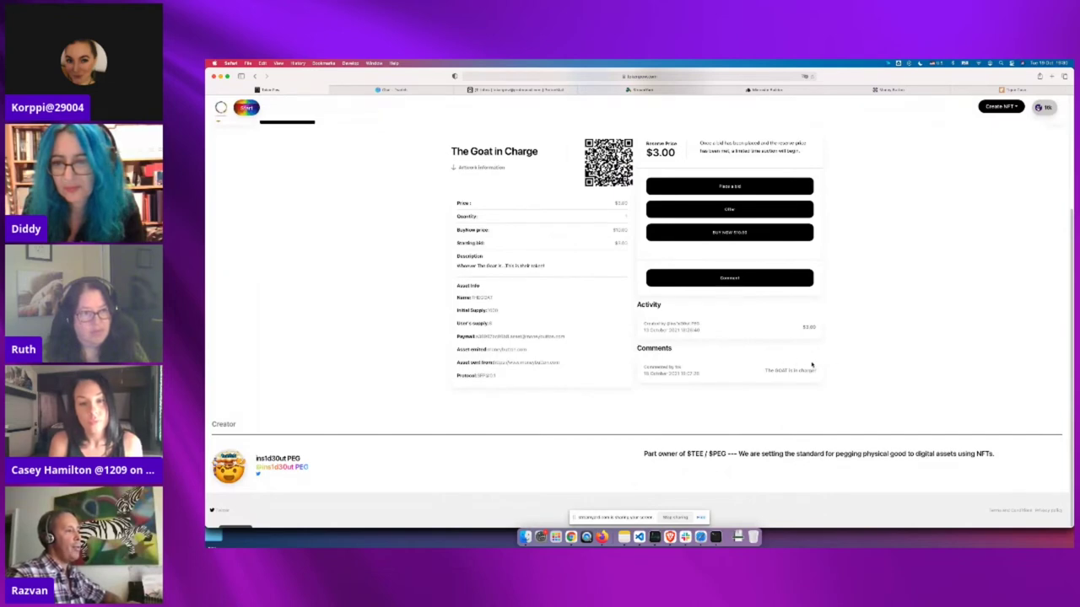
scroll(838, 343, "up", 3)
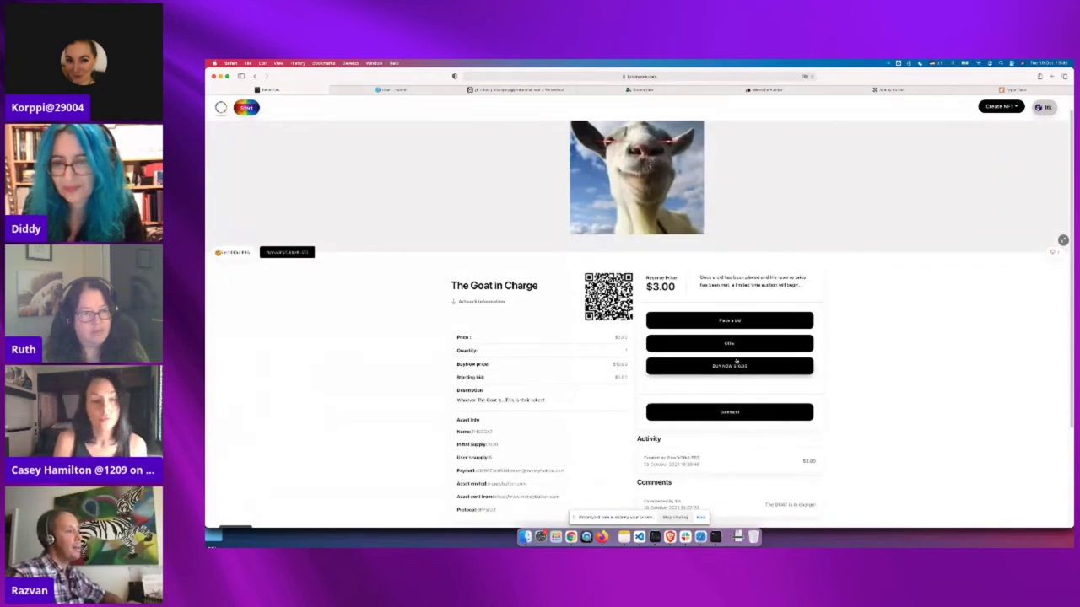
left_click(736, 344)
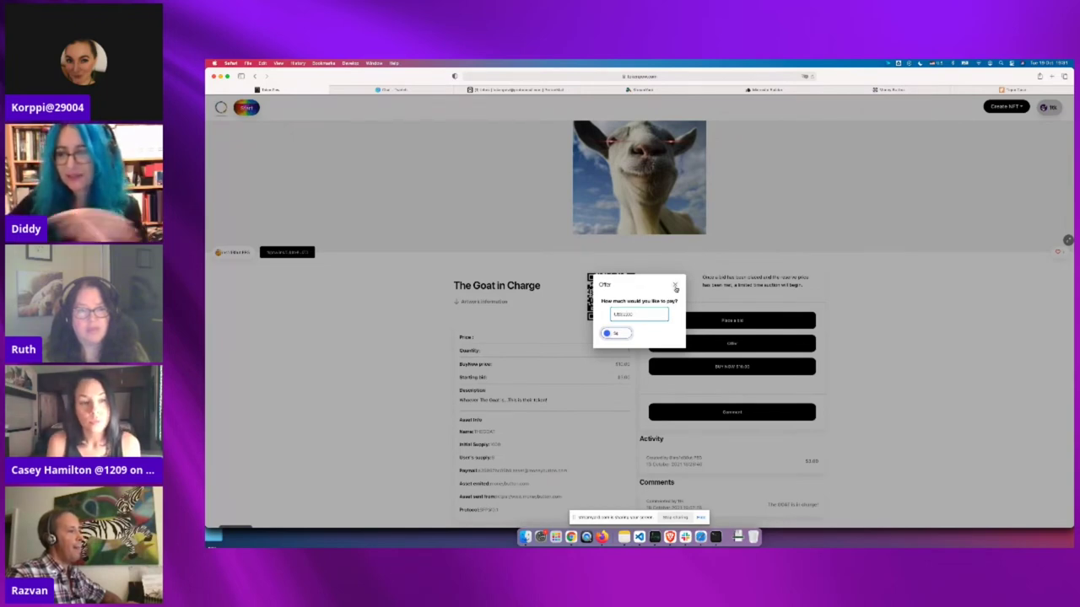
left_click(674, 289)
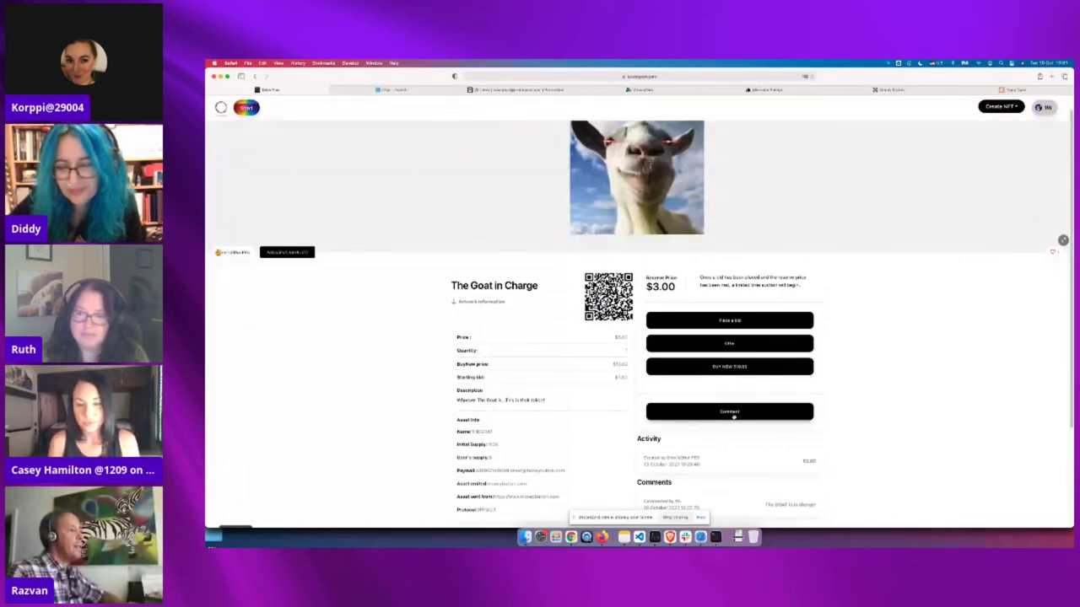
Post the comment 'Hello all' on The Goat in Charge and review the comments
left_click(725, 413)
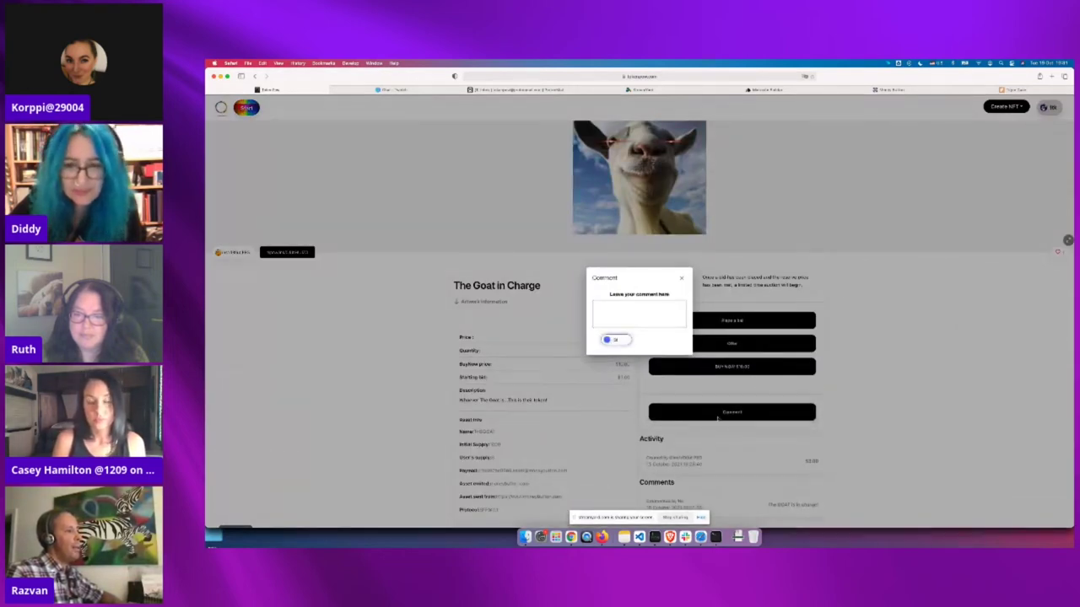
left_click(627, 312)
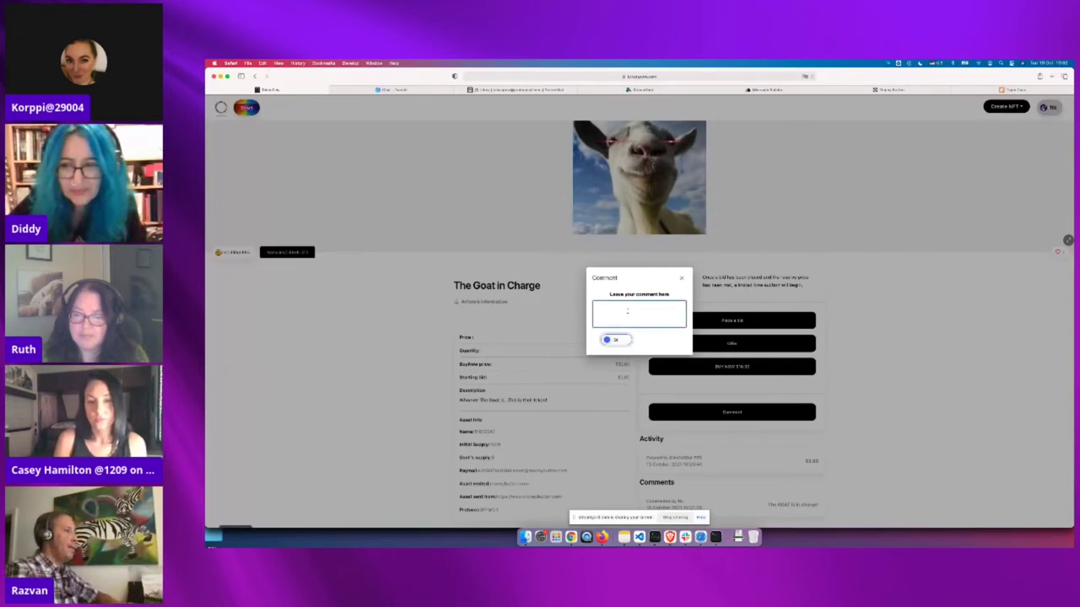
type("Hello all")
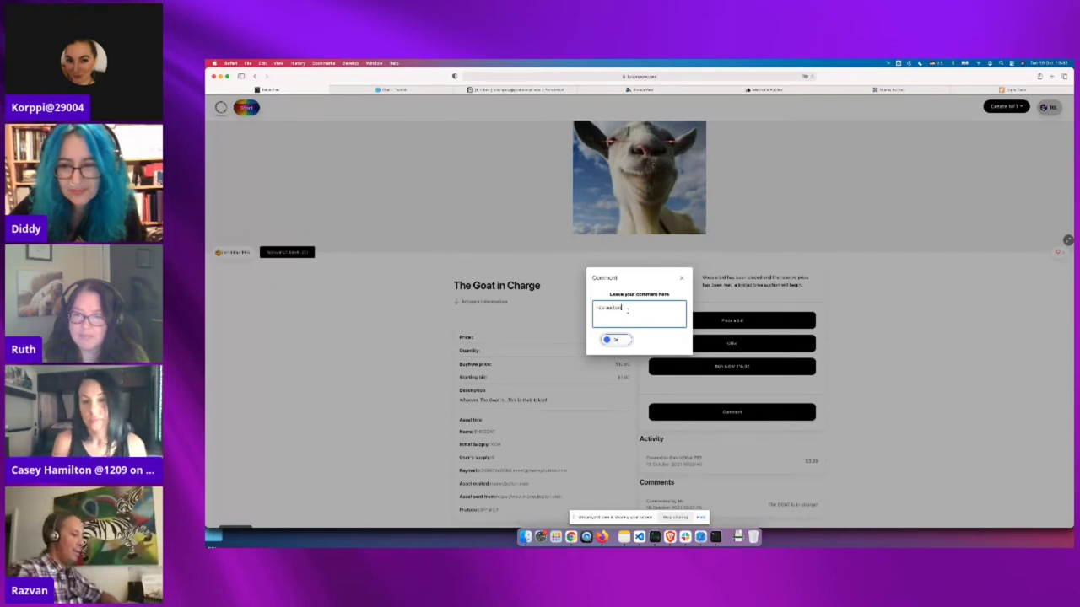
left_click(613, 340)
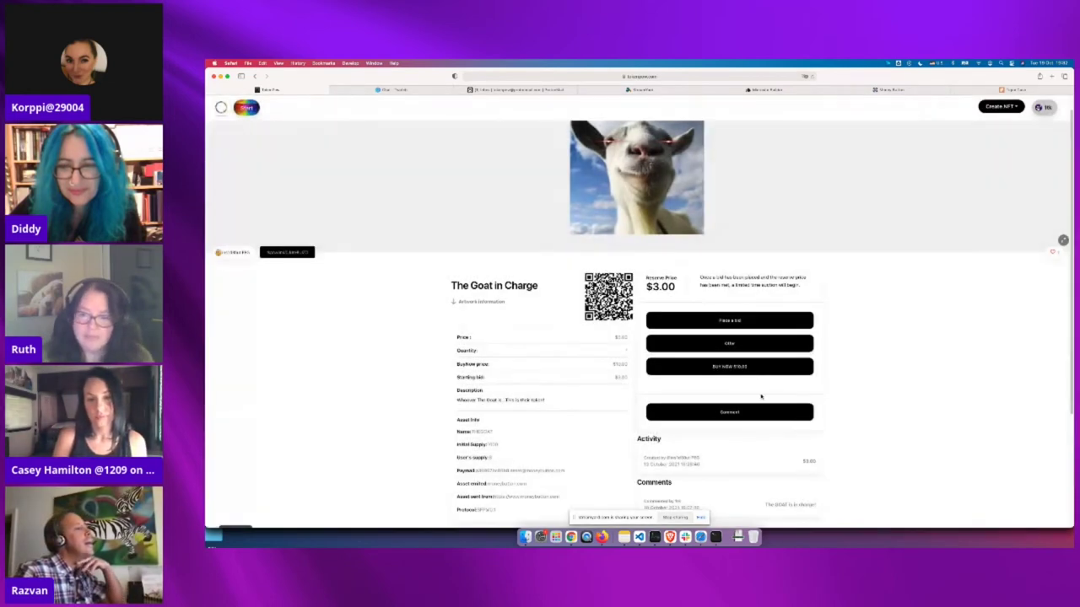
scroll(759, 397, "down", 3)
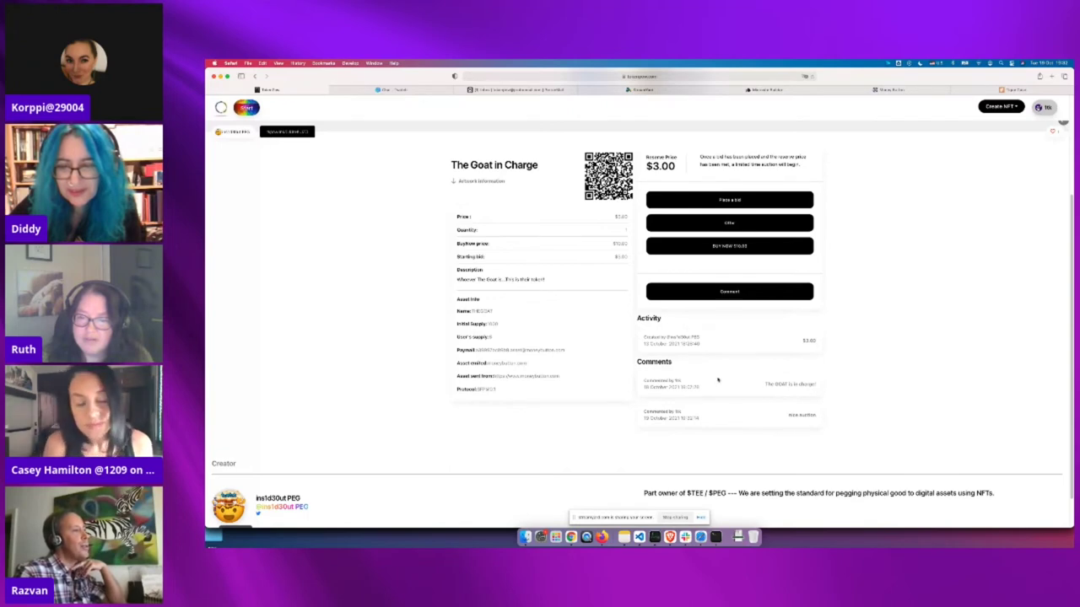
scroll(718, 380, "up", 1)
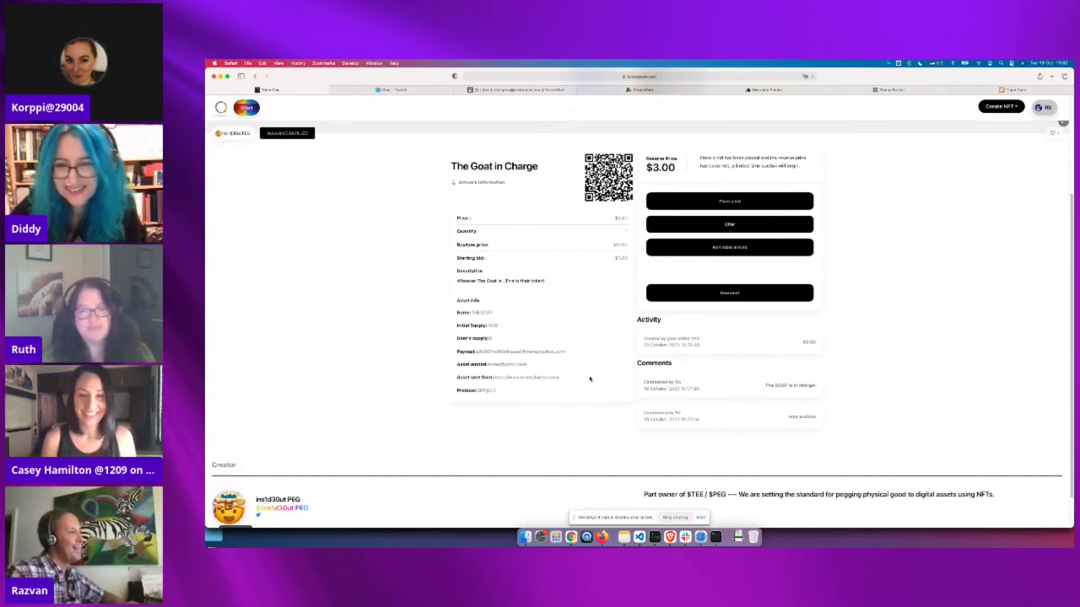
scroll(619, 374, "up", 3)
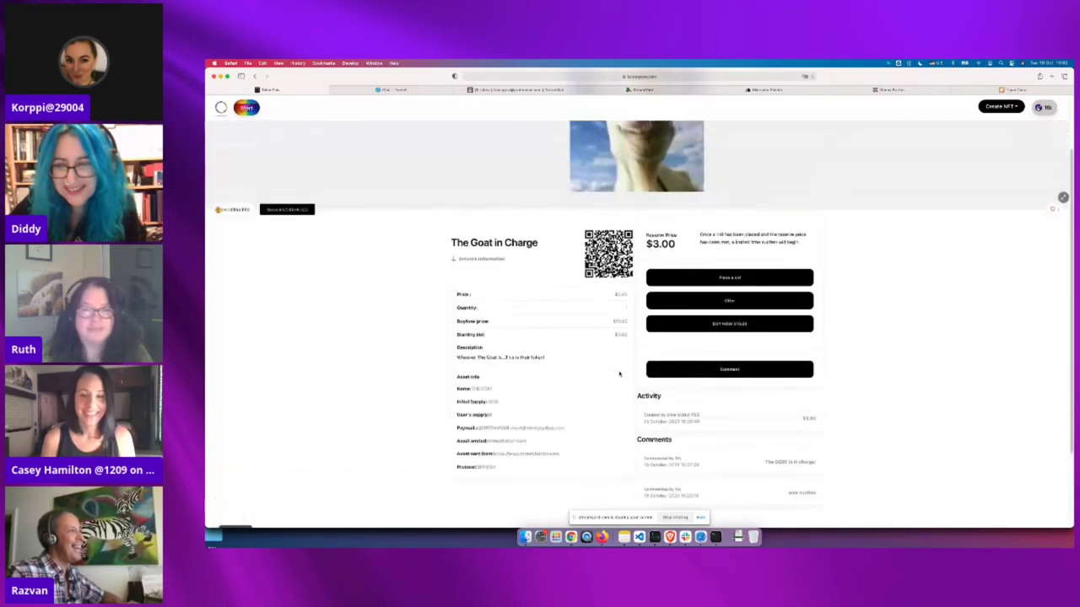
scroll(620, 374, "up", 2)
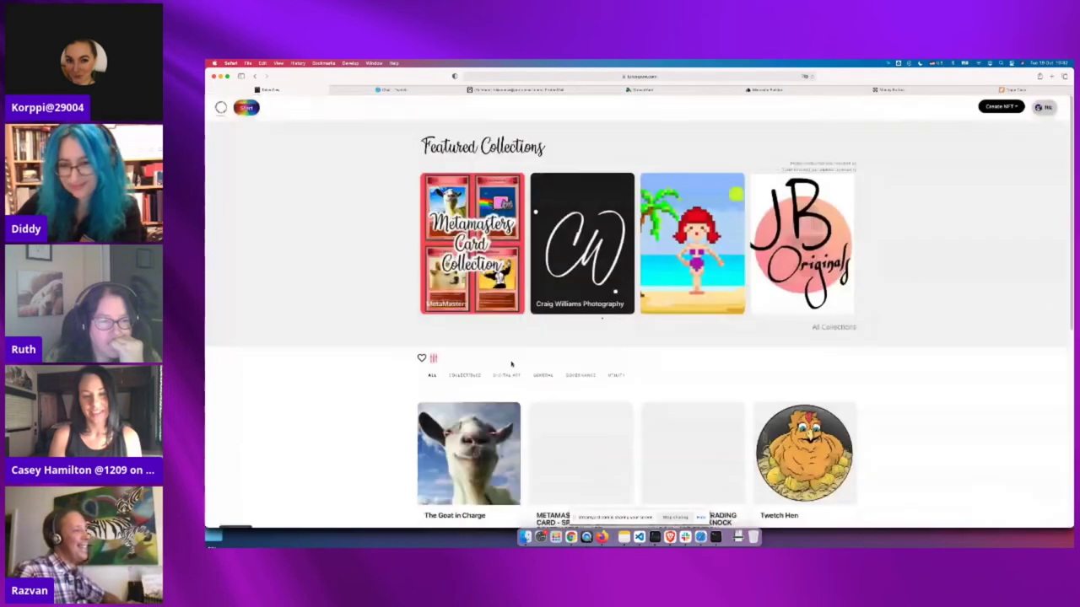
Open the DOGE DESTRUCTION trading card's detail page and look it over
scroll(518, 349, "down", 1)
scroll(595, 422, "down", 3)
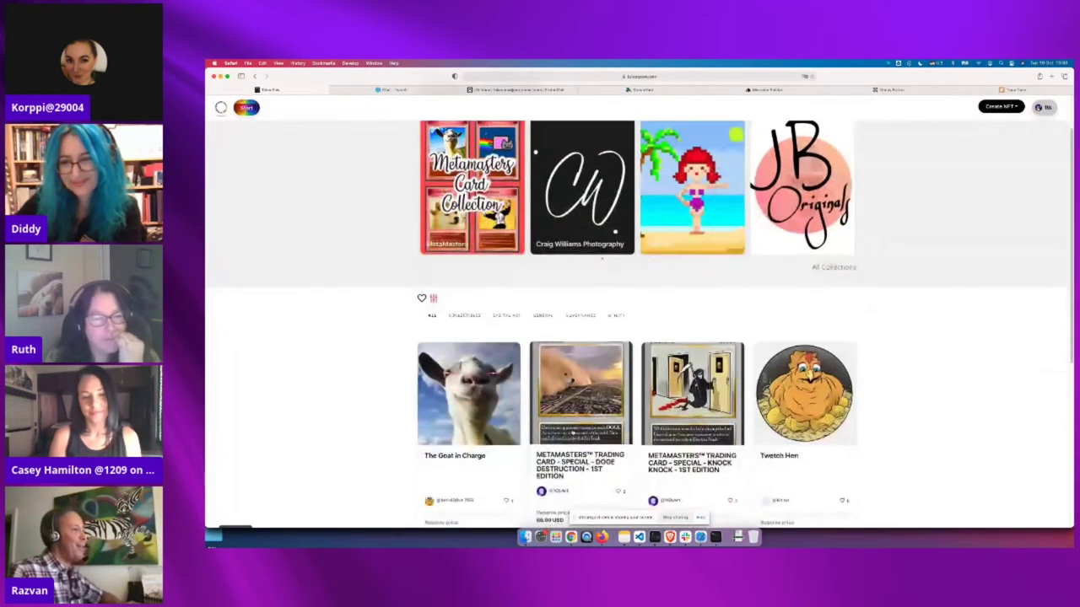
left_click(595, 422)
scroll(898, 418, "down", 3)
scroll(899, 418, "down", 1)
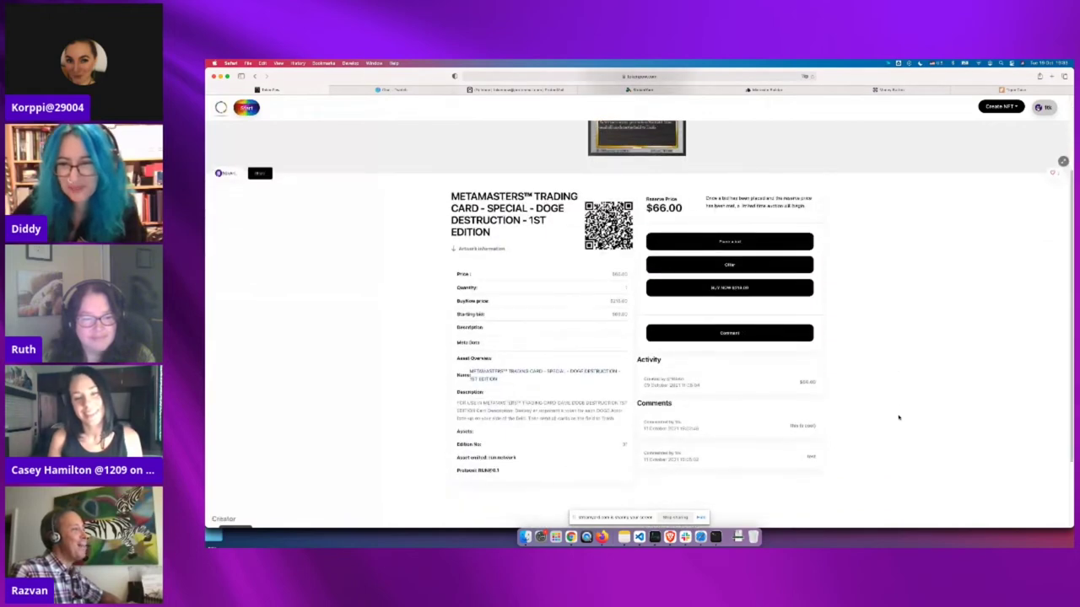
scroll(896, 417, "up", 3)
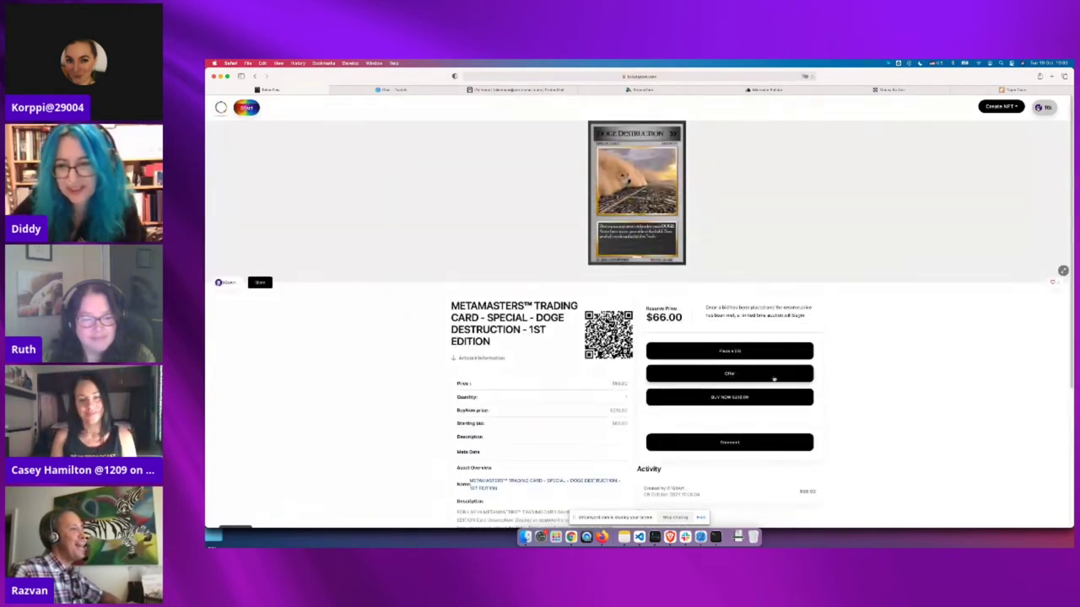
Review the offer form for the DOGE card, then return to the home page
left_click(729, 377)
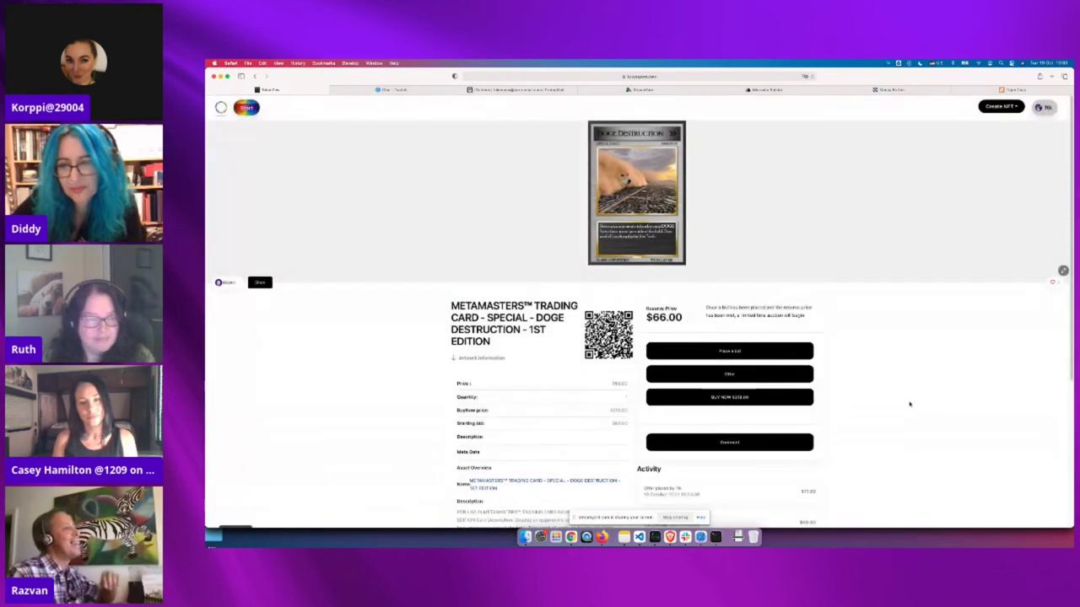
scroll(908, 405, "down", 3)
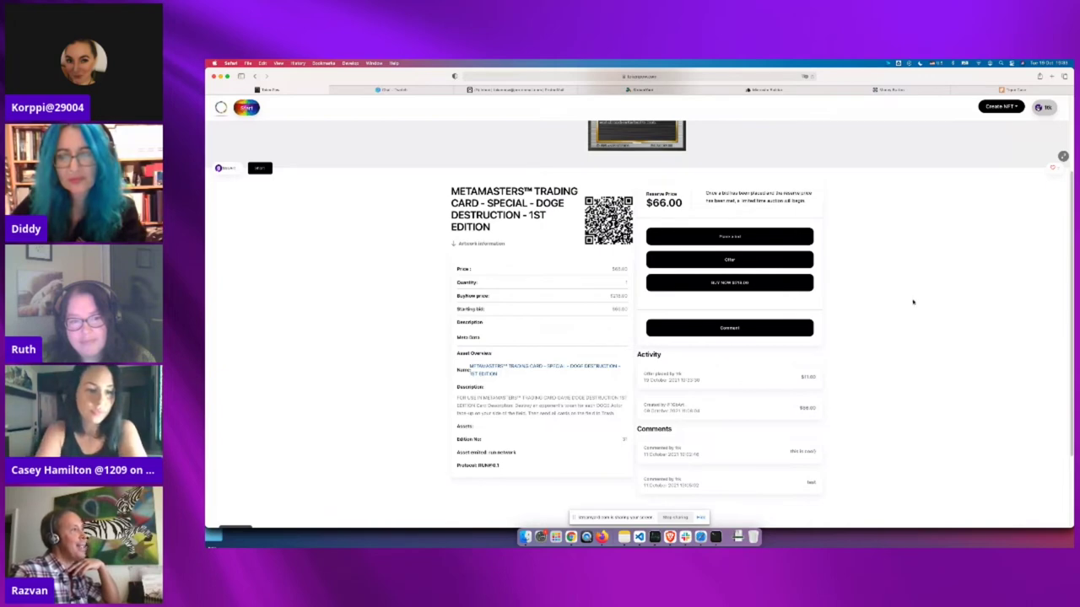
scroll(913, 302, "up", 1)
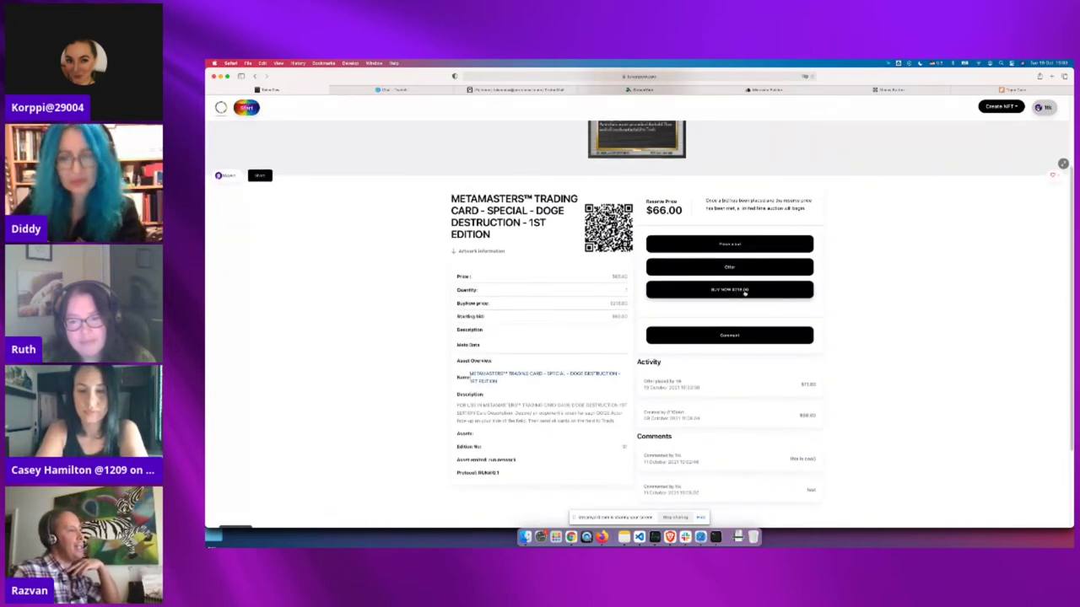
scroll(854, 293, "down", 1)
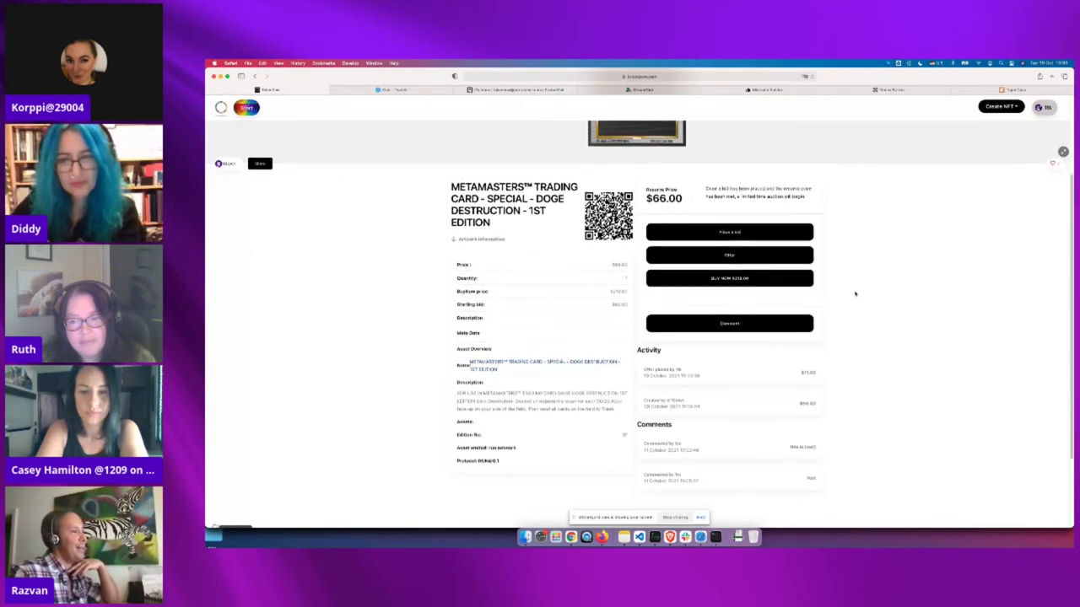
scroll(854, 293, "up", 5)
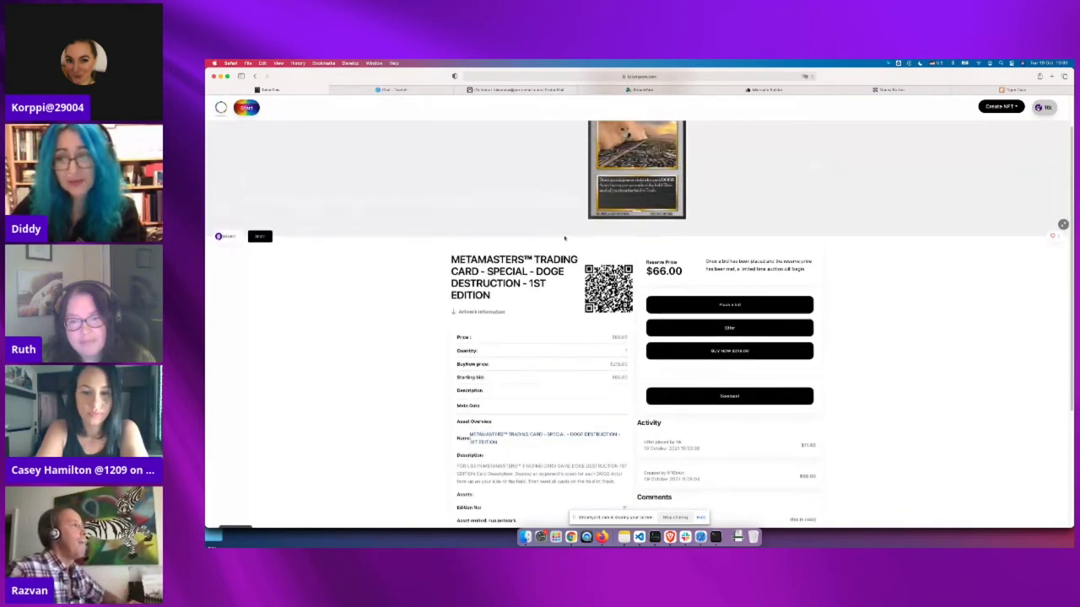
scroll(362, 227, "up", 1)
scroll(367, 262, "up", 1)
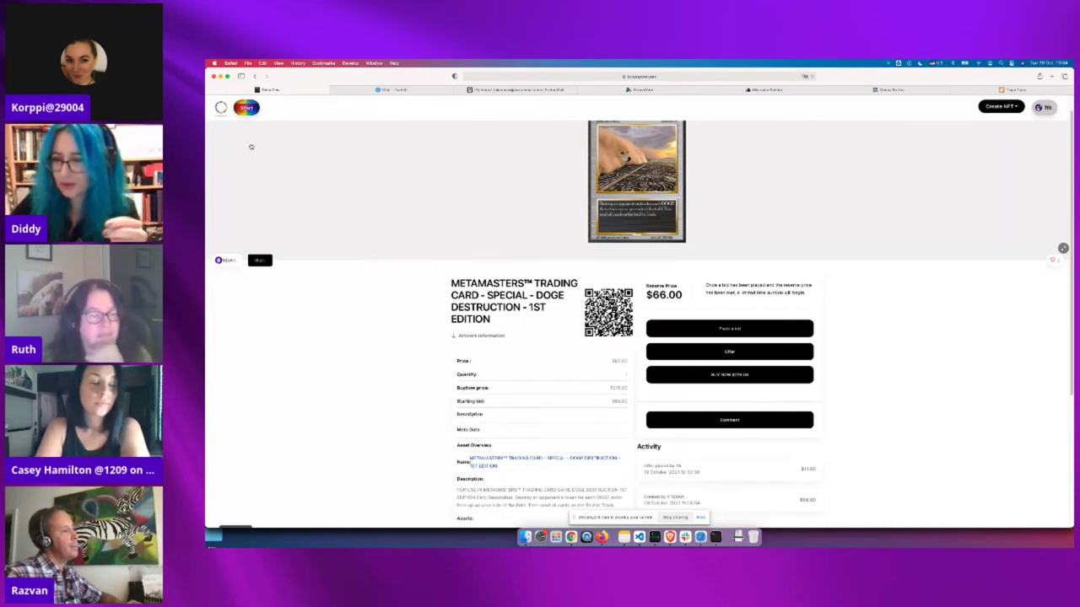
scroll(766, 470, "down", 1)
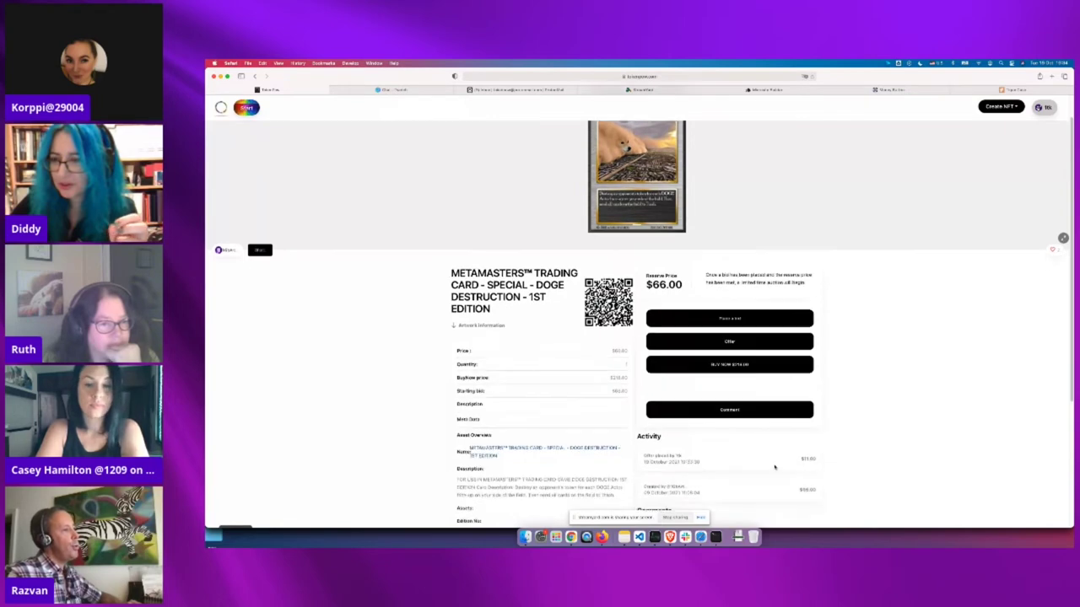
scroll(774, 467, "down", 3)
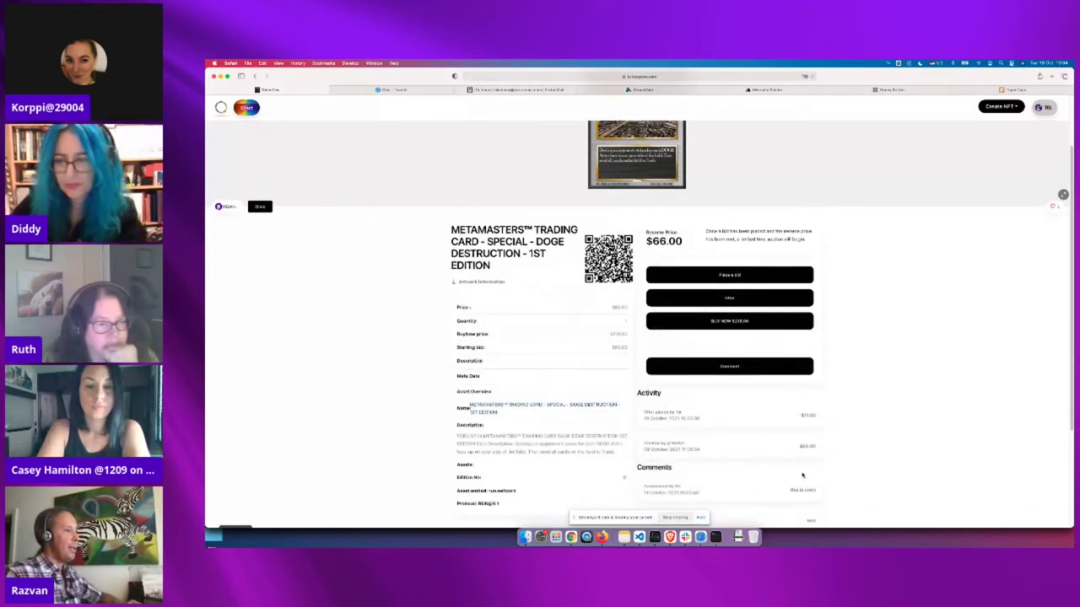
scroll(781, 477, "down", 2)
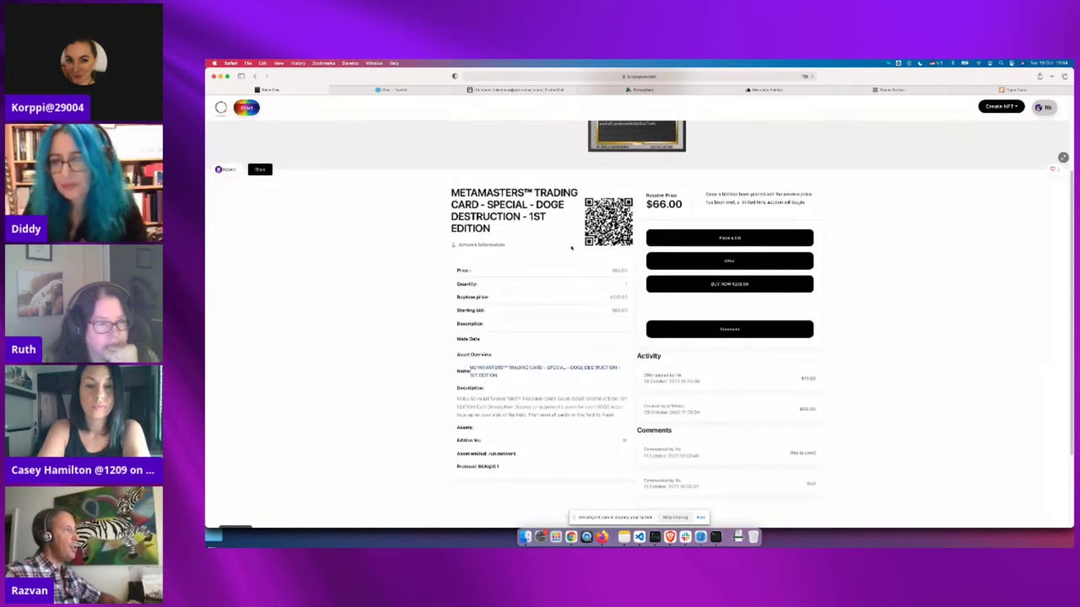
scroll(575, 247, "up", 5)
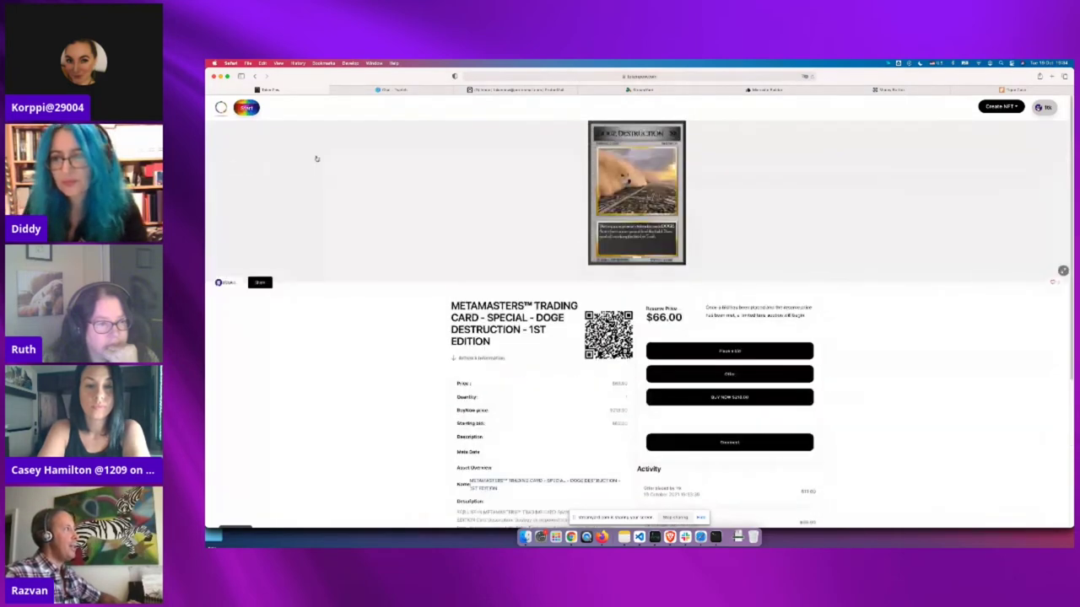
left_click(220, 107)
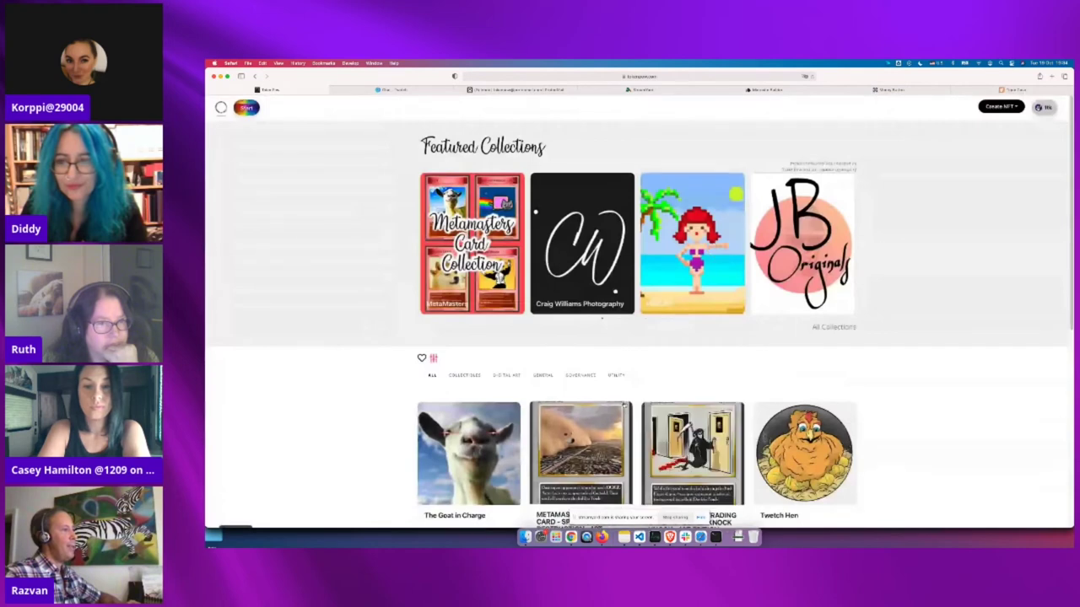
scroll(604, 354, "down", 3)
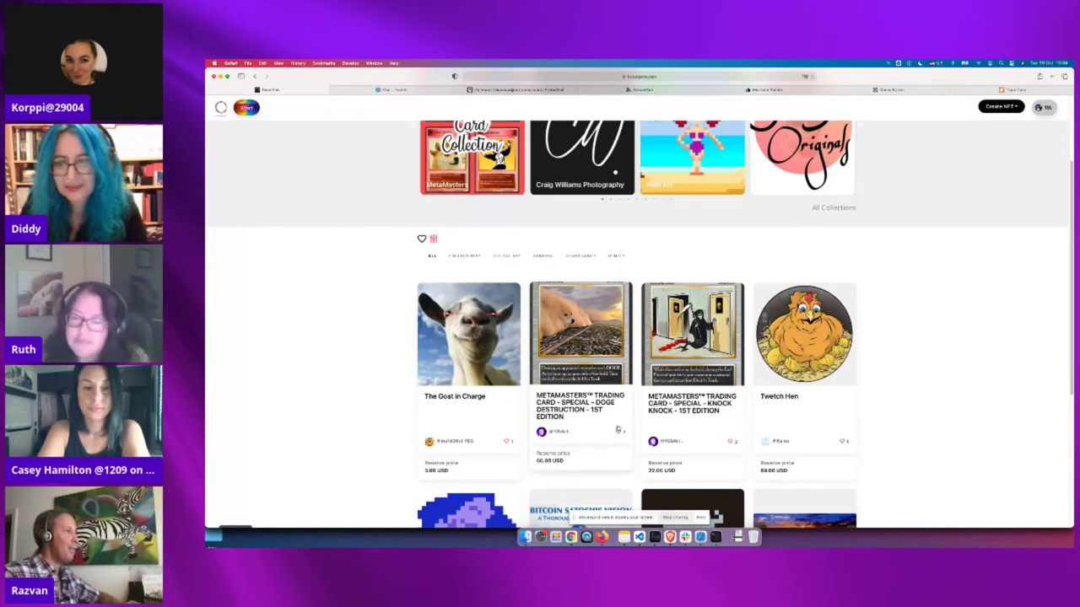
scroll(603, 428, "up", 2)
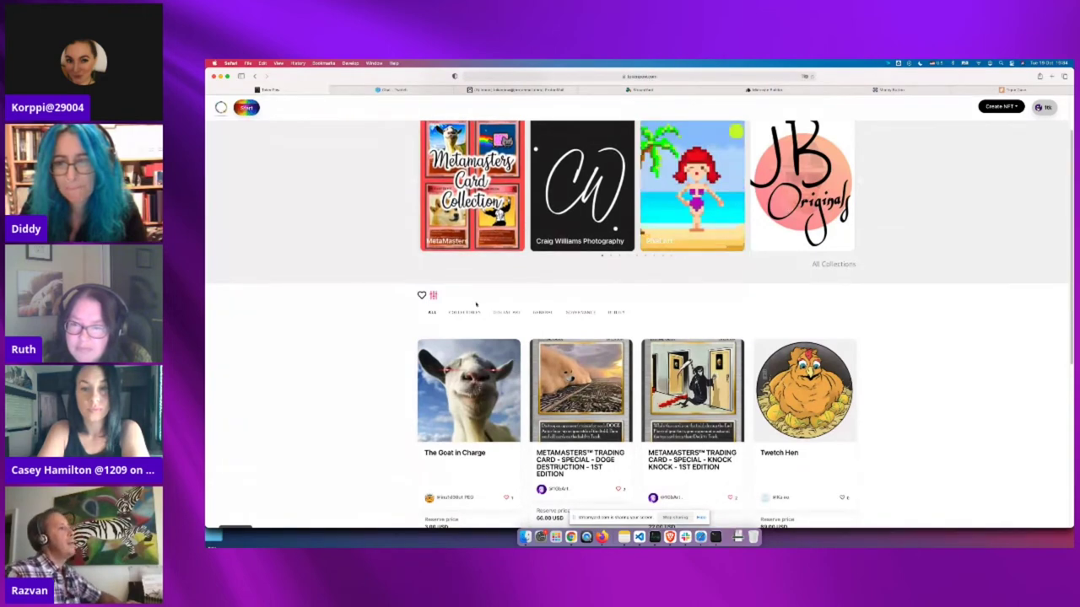
scroll(438, 406, "down", 3)
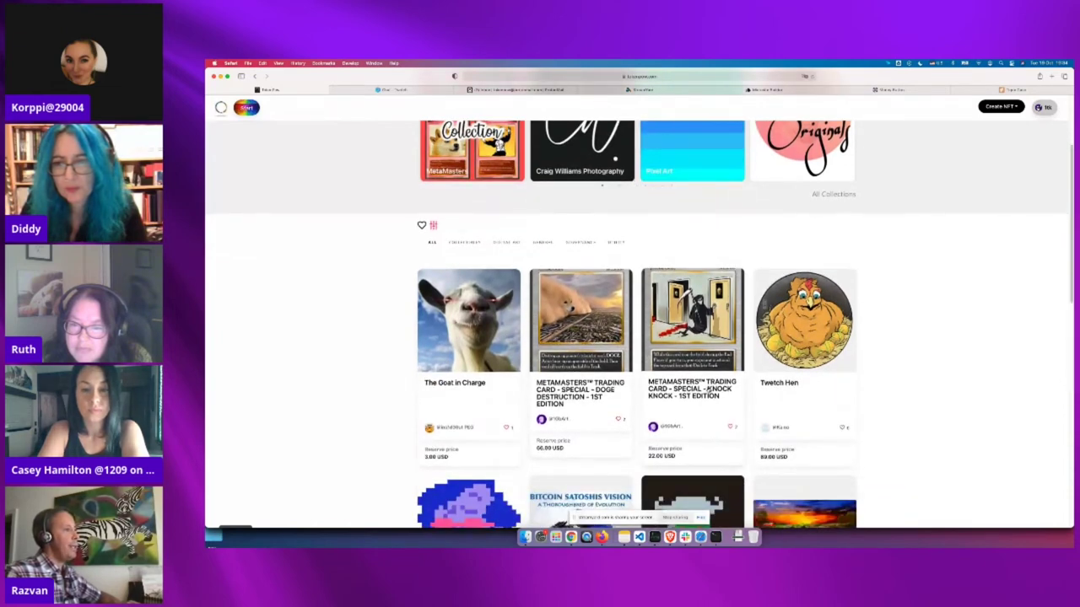
scroll(707, 390, "up", 1)
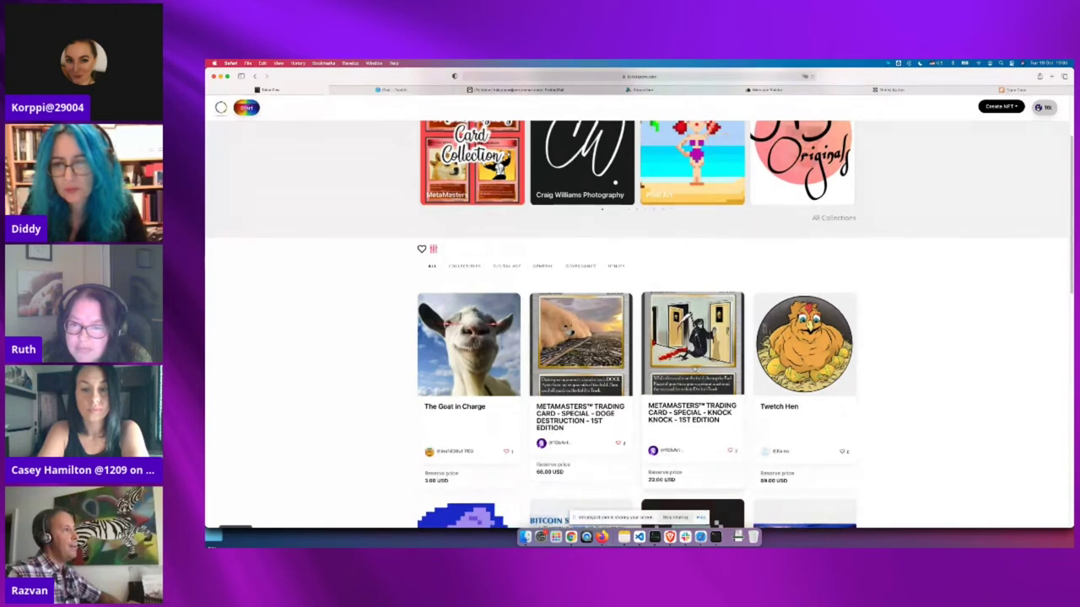
scroll(690, 283, "up", 1)
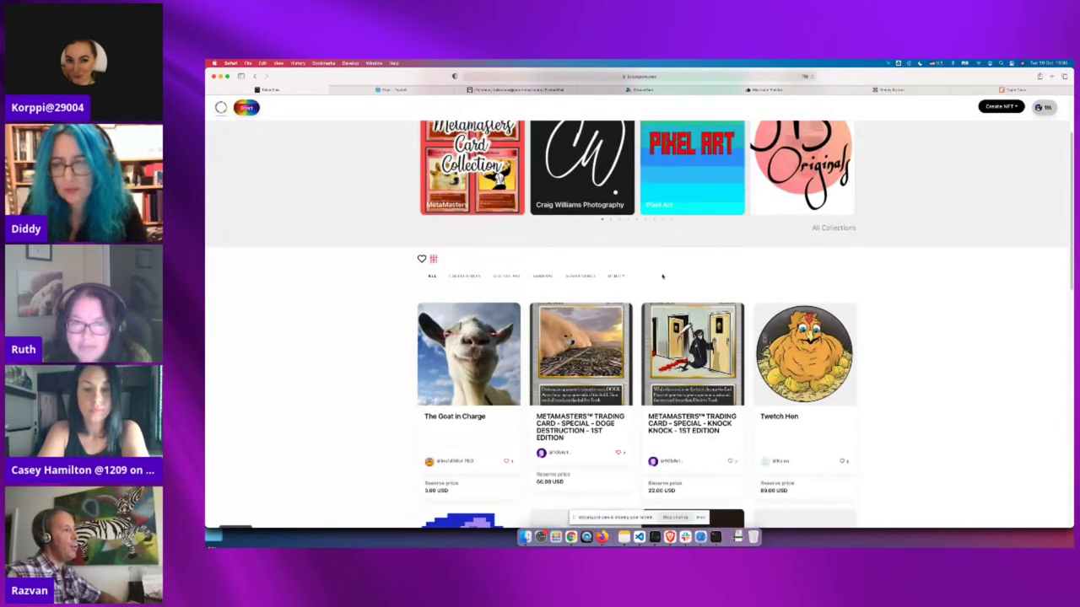
scroll(673, 278, "up", 2)
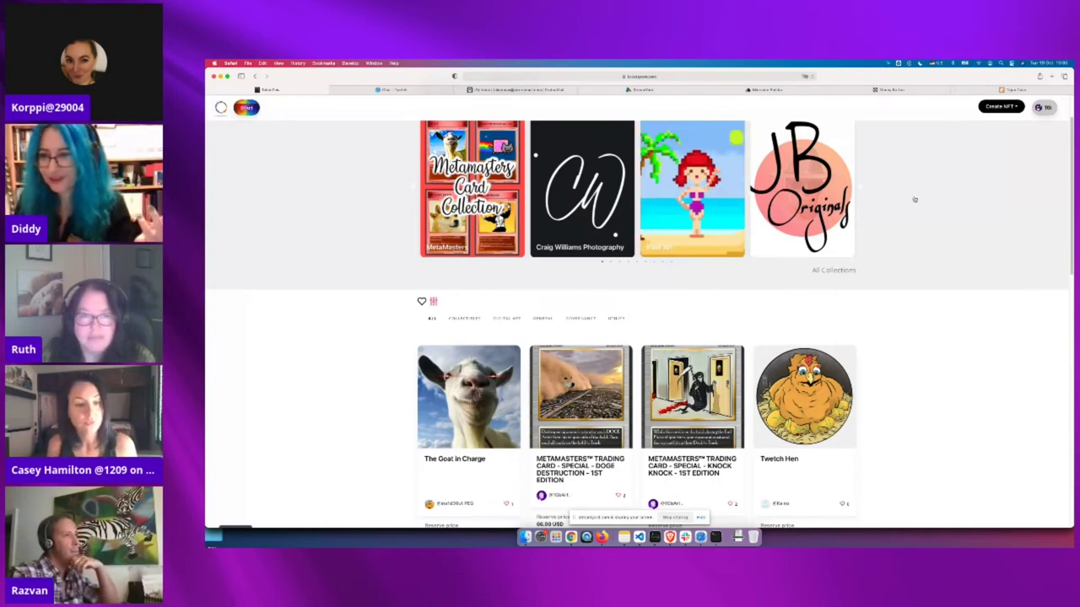
Log out, then log back in choosing the Money Button wallet
left_click(1046, 107)
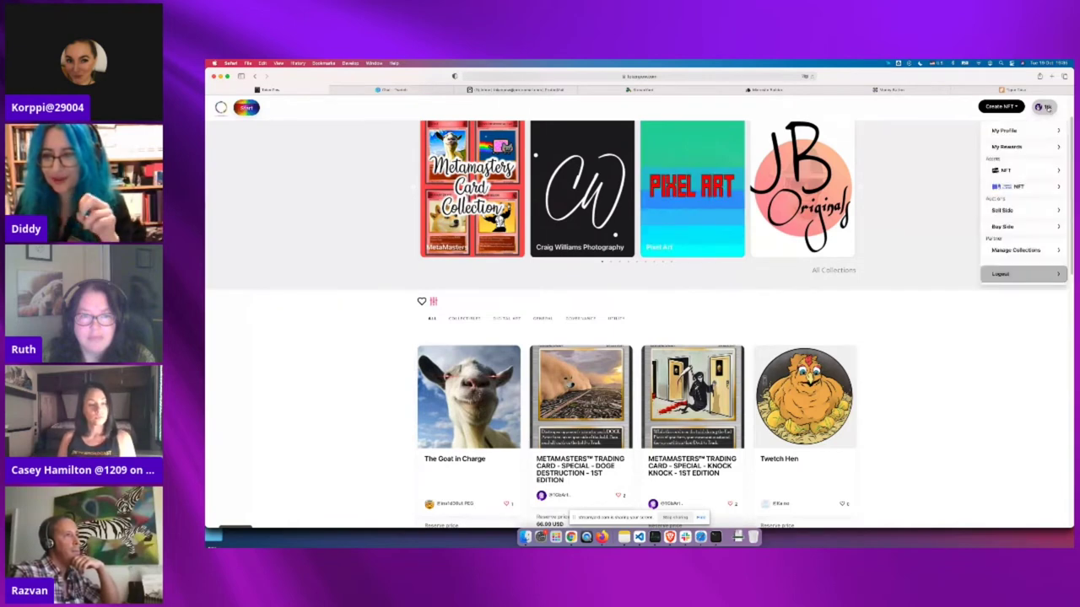
left_click(1012, 274)
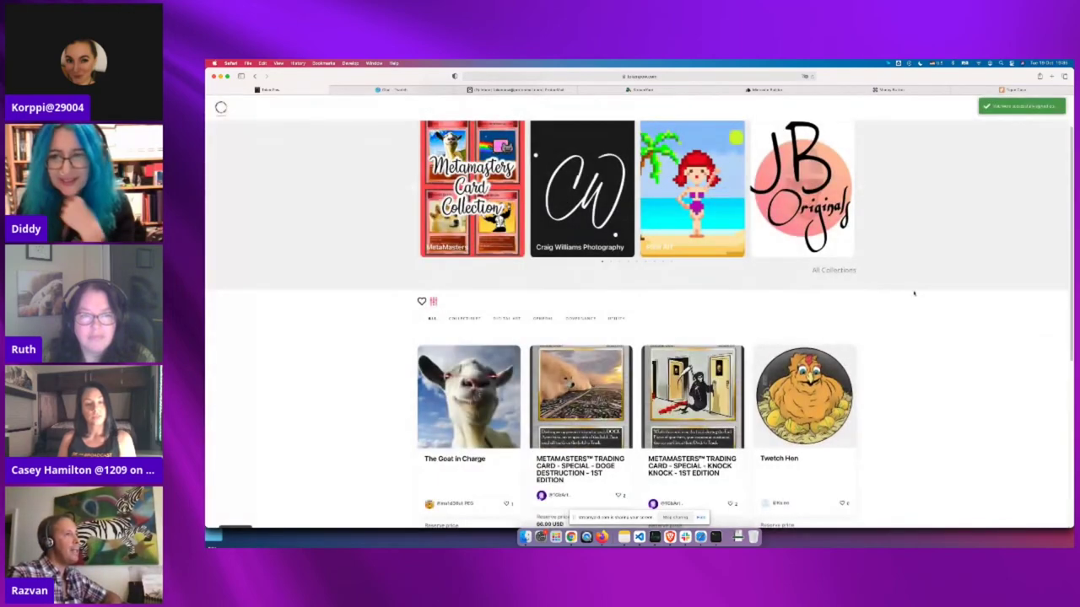
left_click(1048, 108)
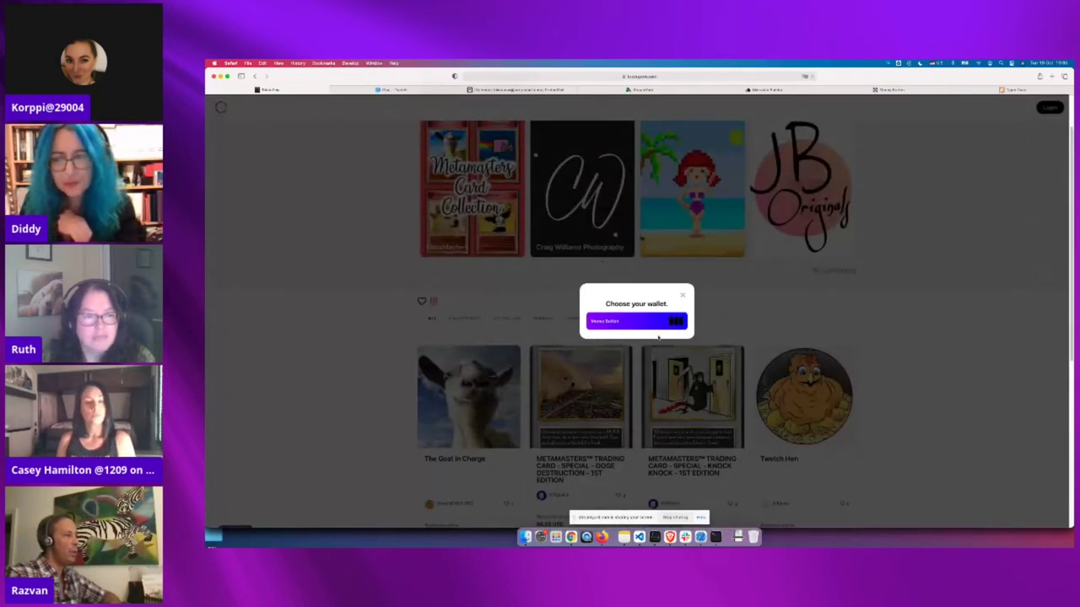
left_click(644, 322)
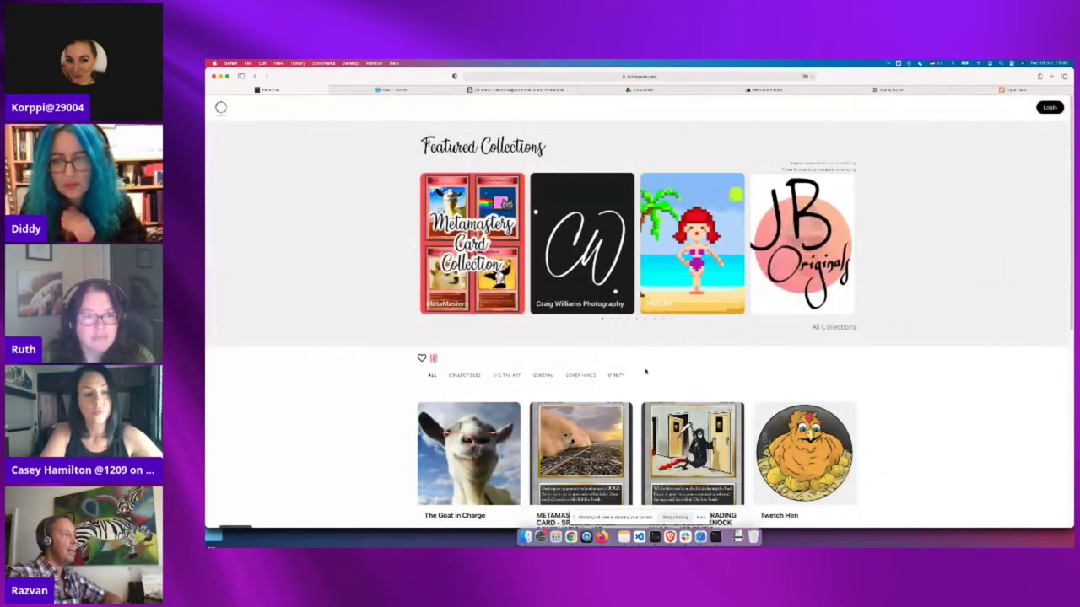
scroll(435, 455, "down", 3)
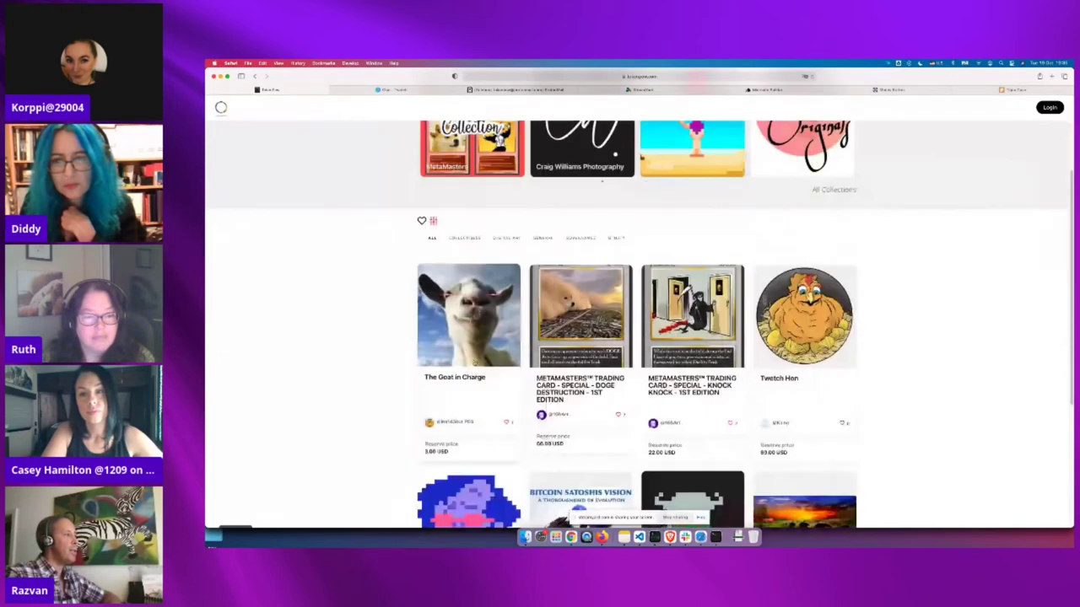
left_click(493, 361)
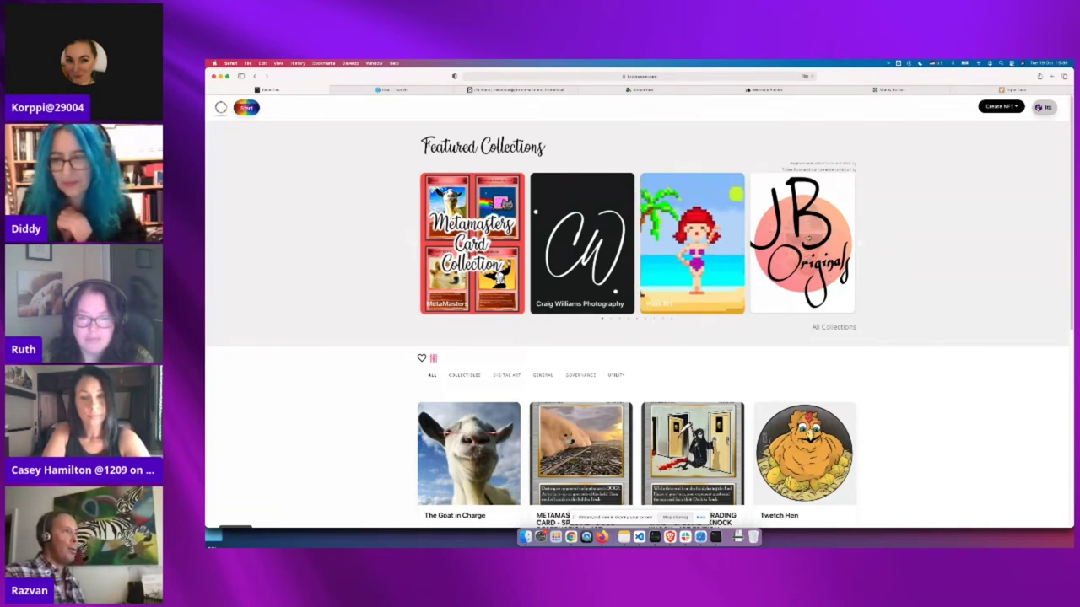
left_click(808, 239)
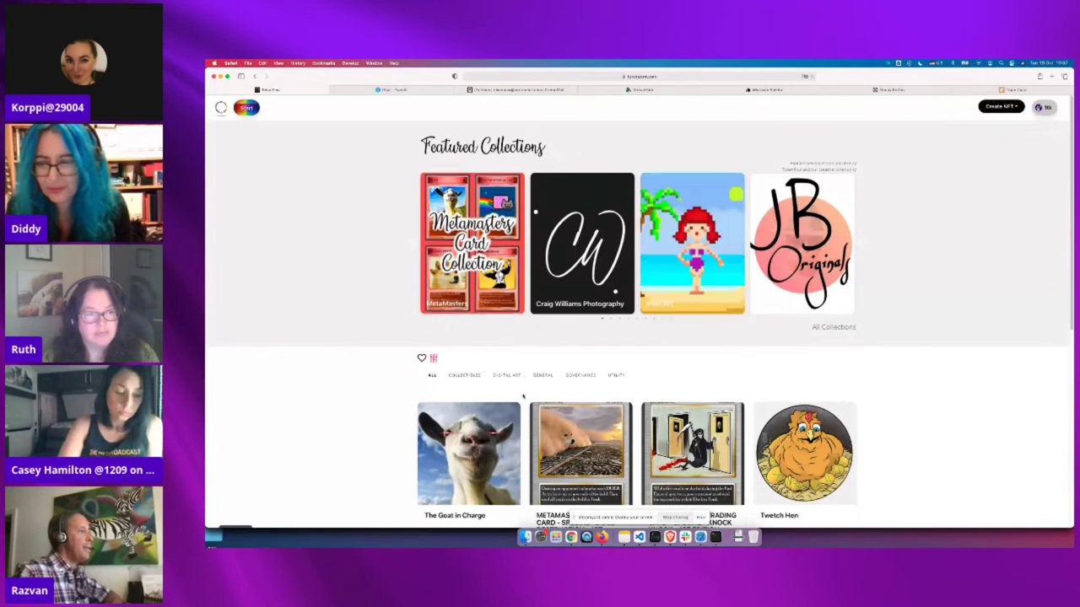
scroll(523, 394, "down", 3)
scroll(523, 394, "down", 3)
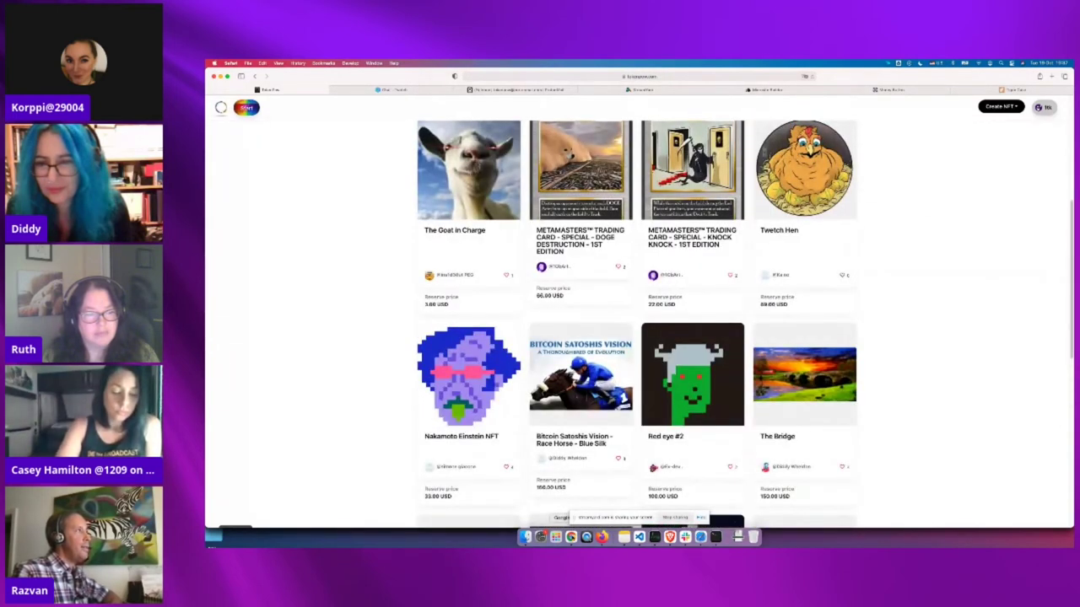
In Brave, load tokenpow.web.app and open the jbAuctionTest auction listing
key("super+Tab")
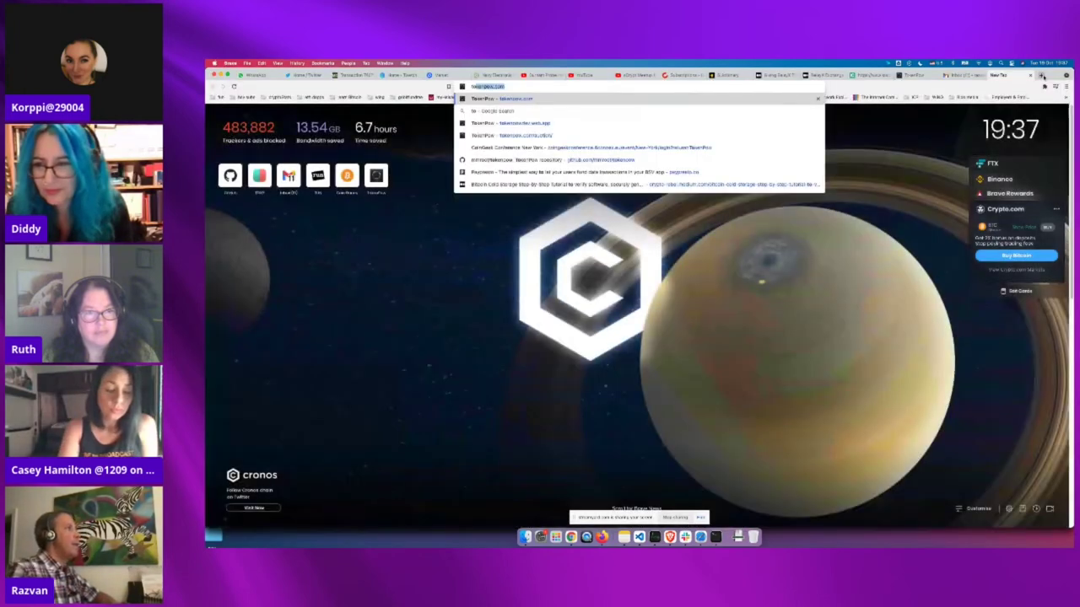
left_click(624, 123)
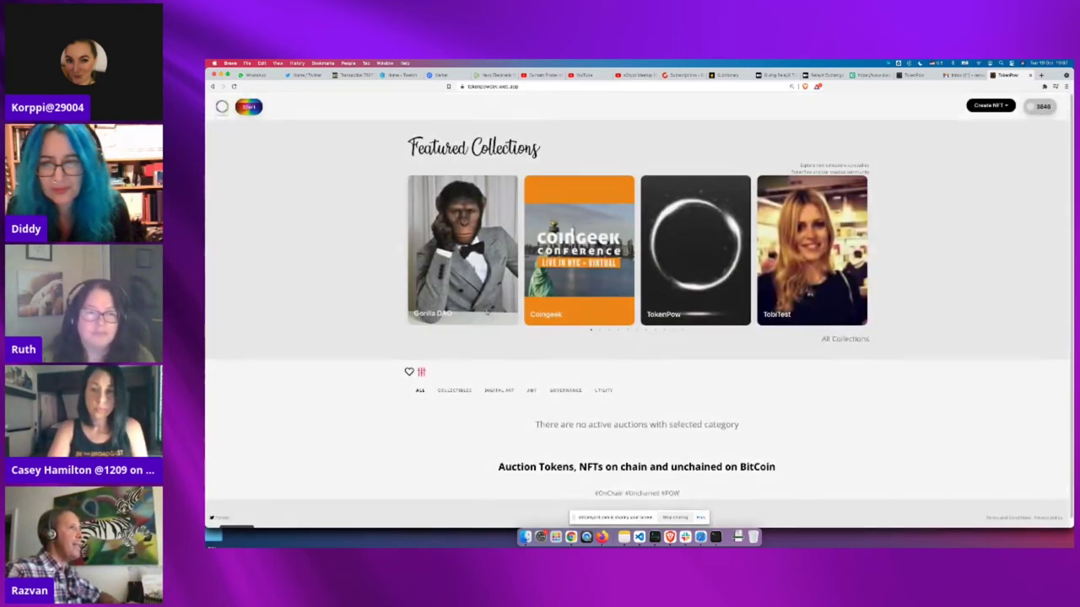
scroll(480, 402, "down", 3)
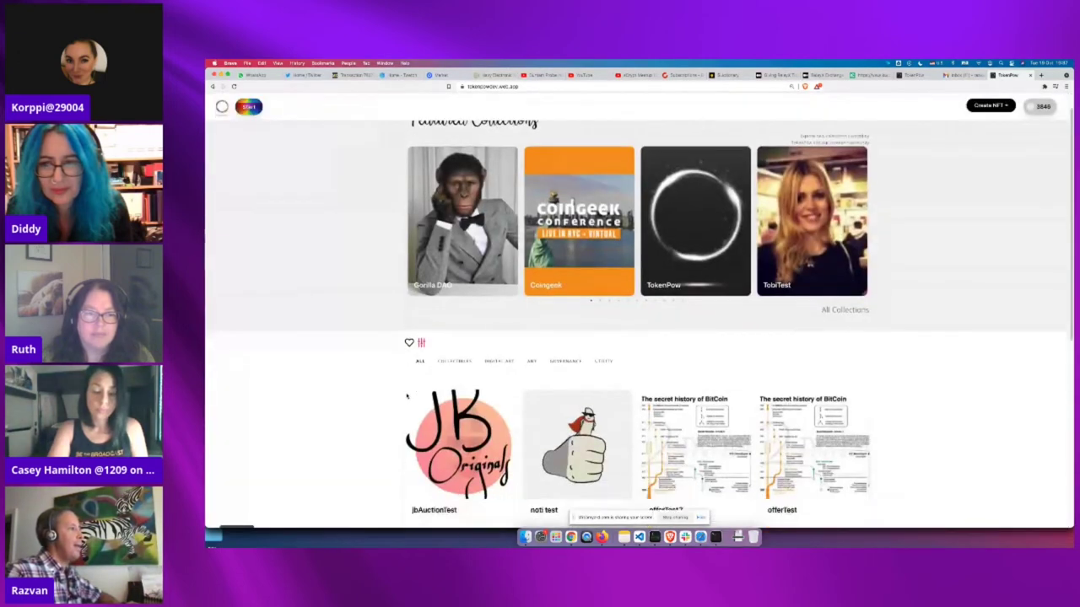
left_click(477, 412)
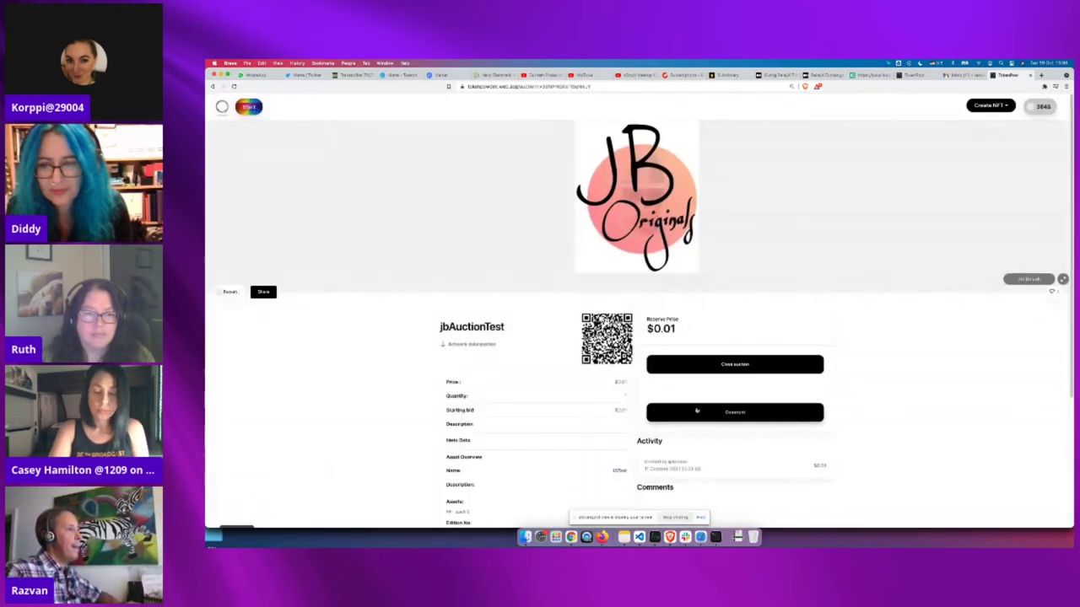
In Chrome, log in to the auction page with the Money Button wallet
key("super+Tab")
left_click(752, 397)
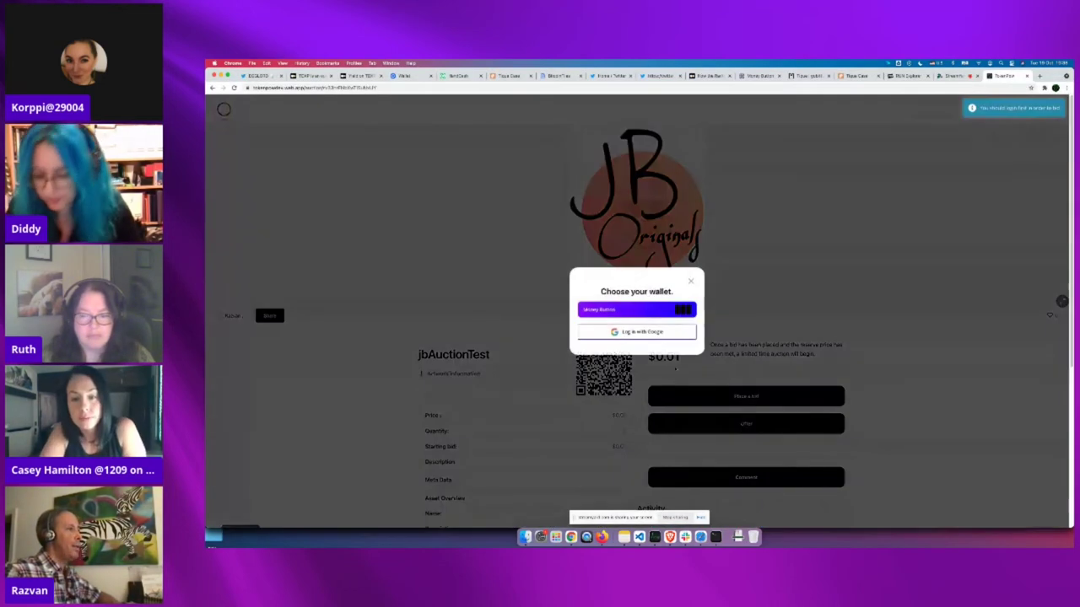
left_click(635, 309)
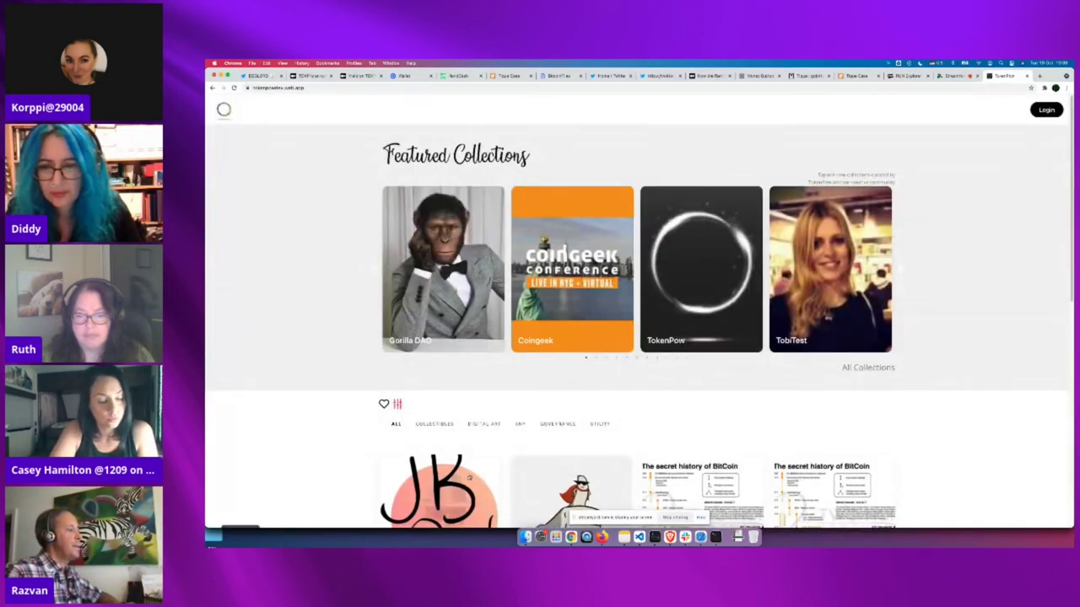
Open jbAuctionTest and place a US$0.01 bid to start its auction countdown
left_click(463, 479)
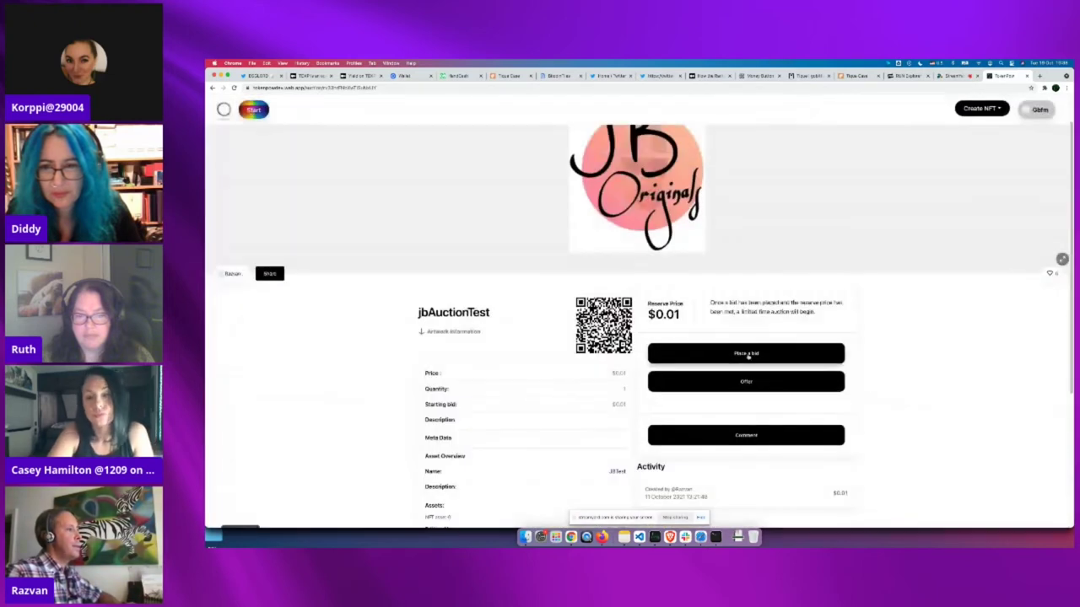
left_click(748, 355)
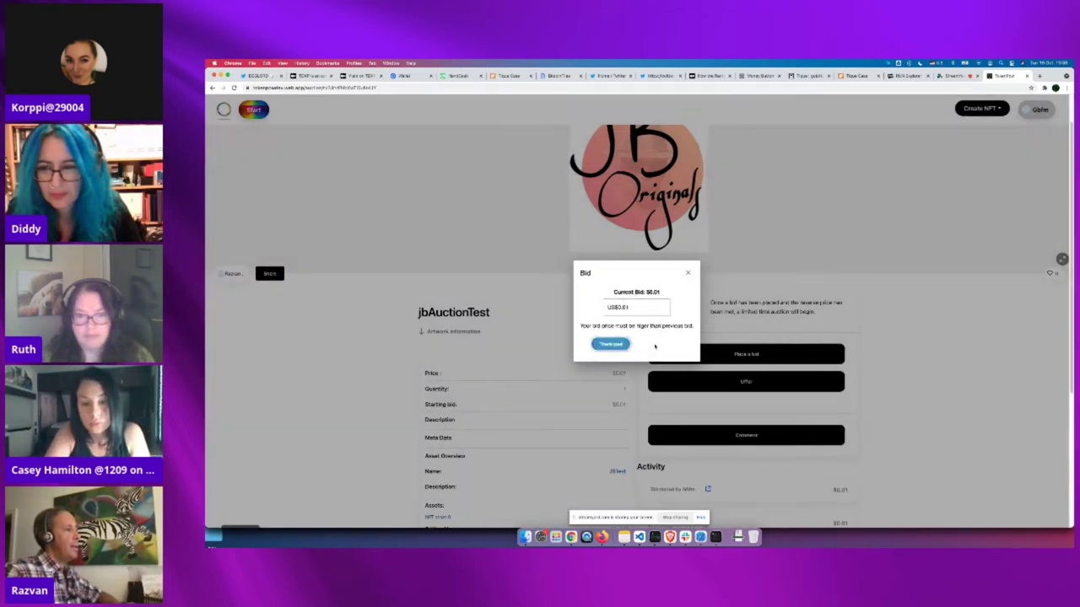
scroll(910, 435, "down", 2)
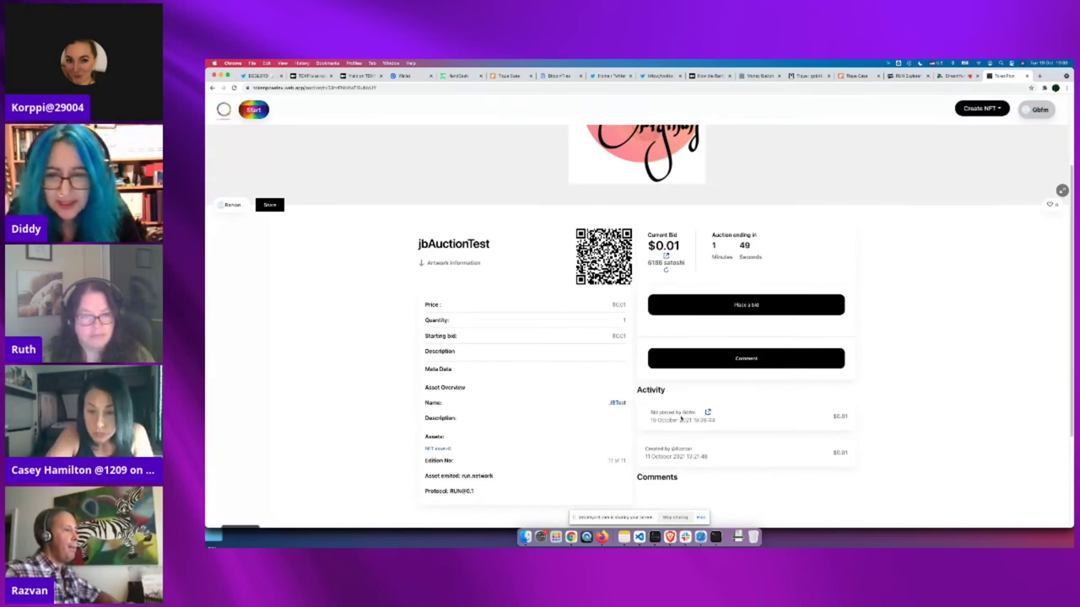
Check the bidder's address and unconfirmed transaction on WhatsOnChain, then go back to the jbAuctionTest auction
left_click(707, 413)
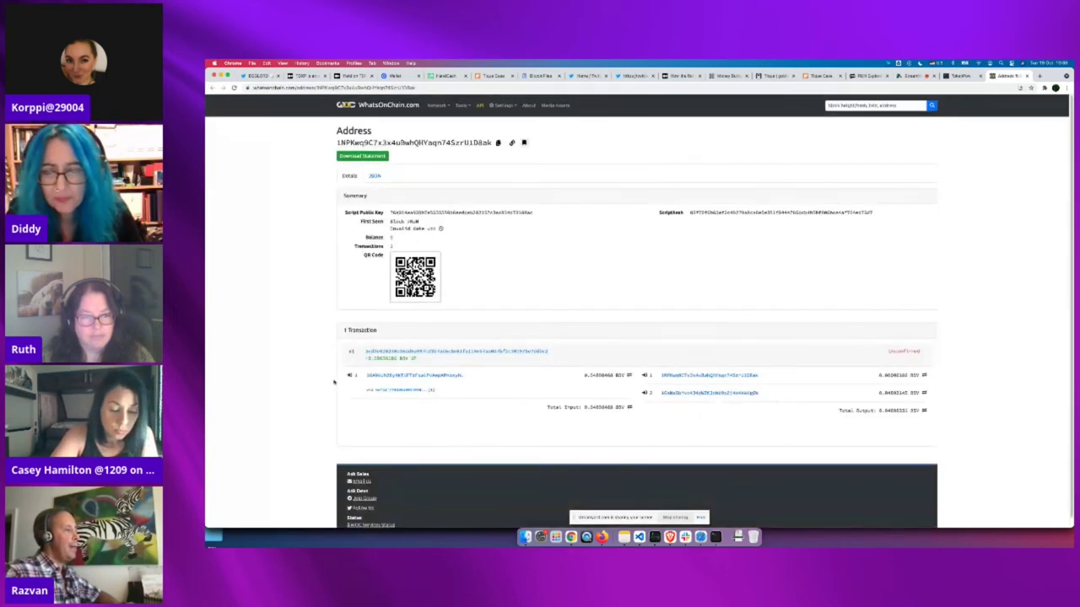
scroll(422, 363, "down", 1)
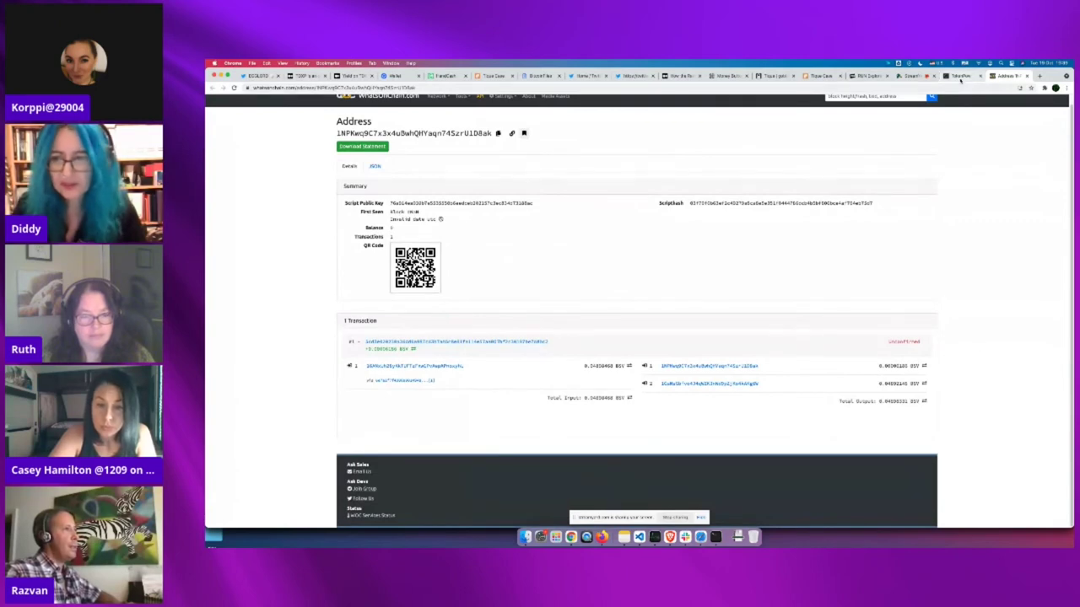
left_click(960, 77)
scroll(913, 361, "up", 1)
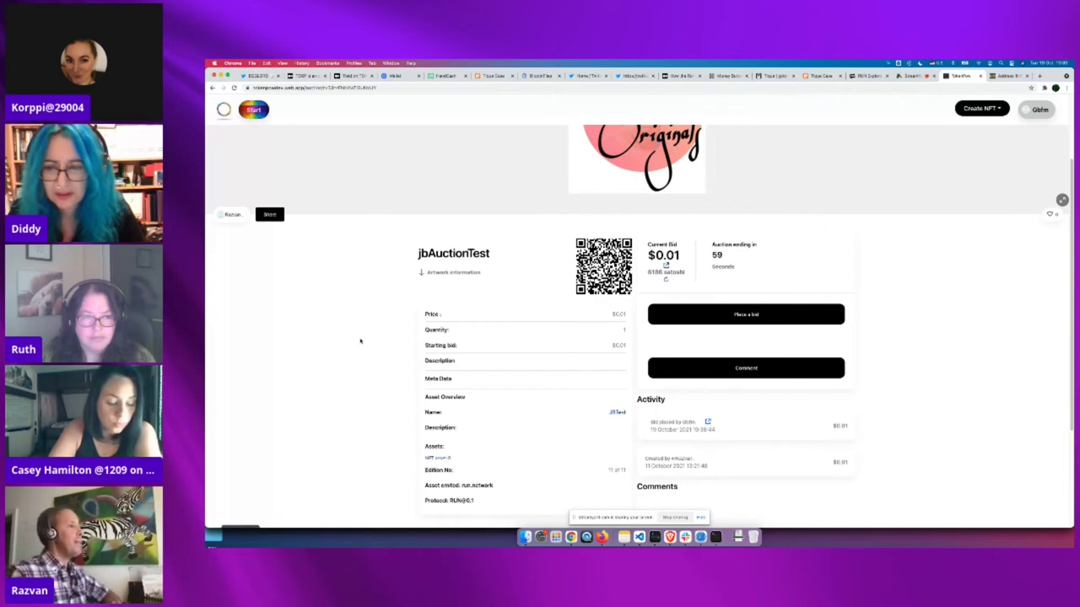
Review the jbAuctionTest auction page, then return home via the site logo
scroll(362, 343, "down", 1)
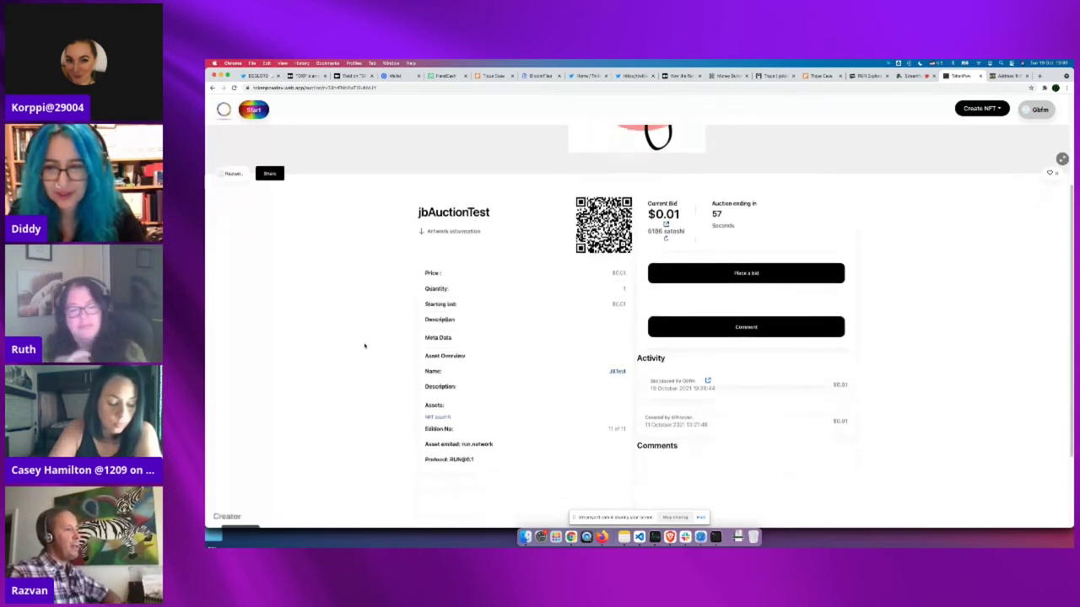
scroll(364, 345, "up", 2)
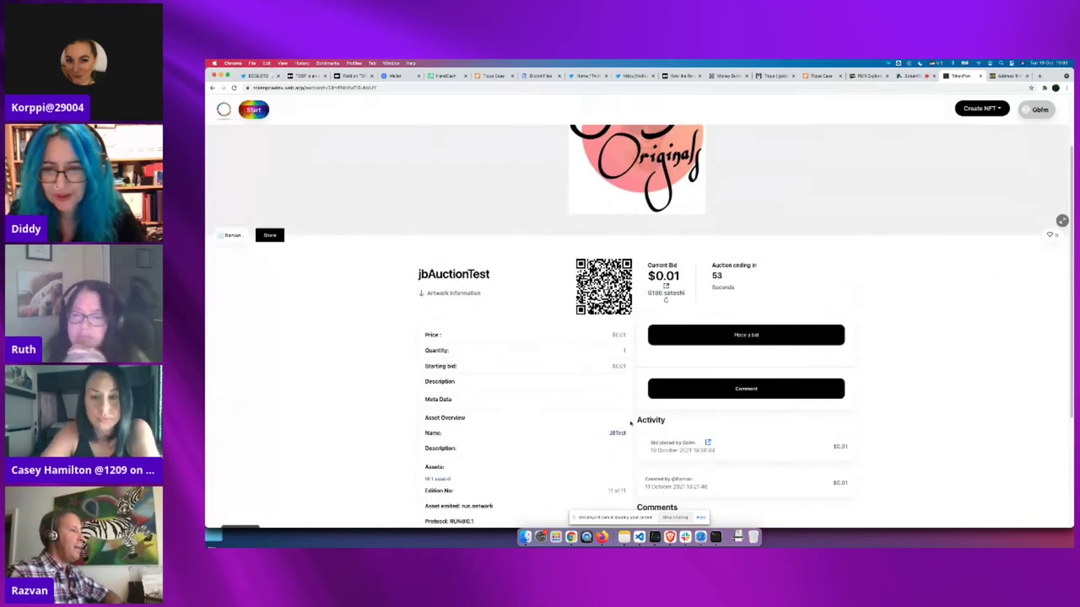
scroll(931, 393, "down", 3)
scroll(930, 393, "up", 5)
scroll(931, 393, "down", 3)
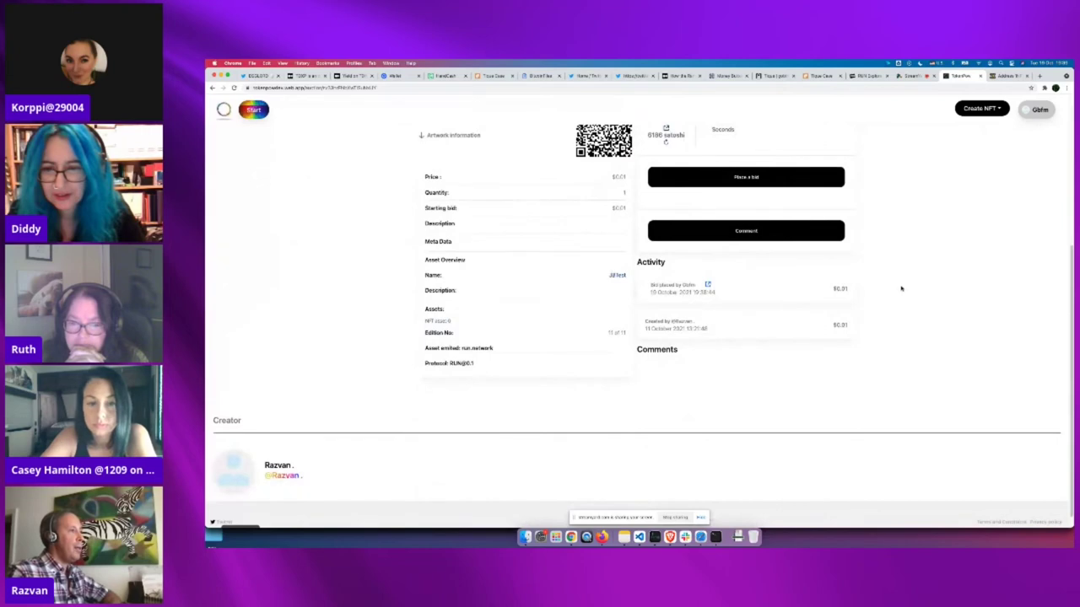
scroll(903, 294, "up", 2)
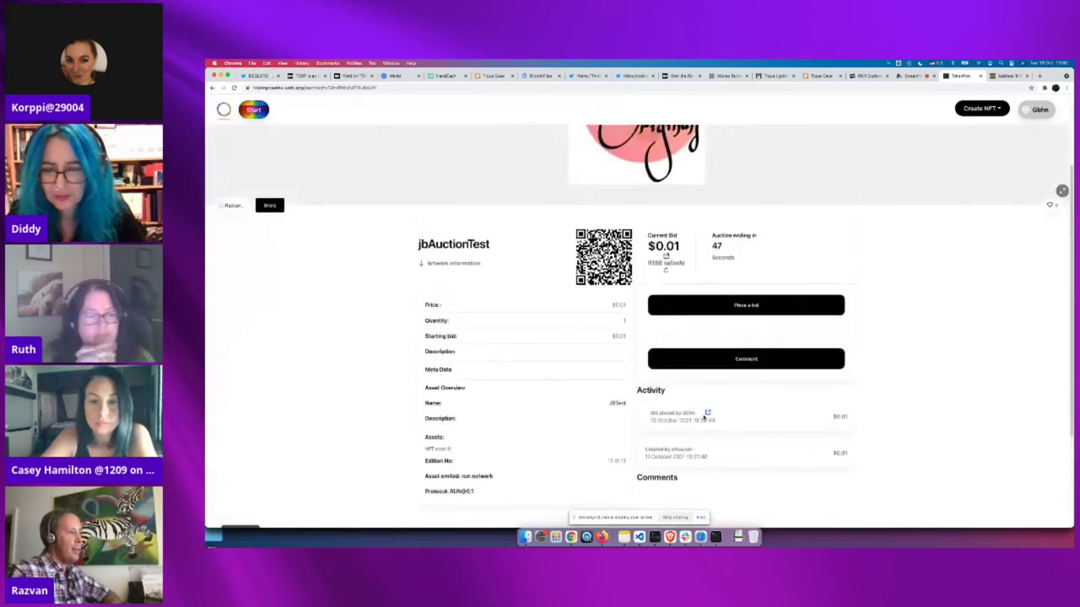
scroll(258, 186, "up", 2)
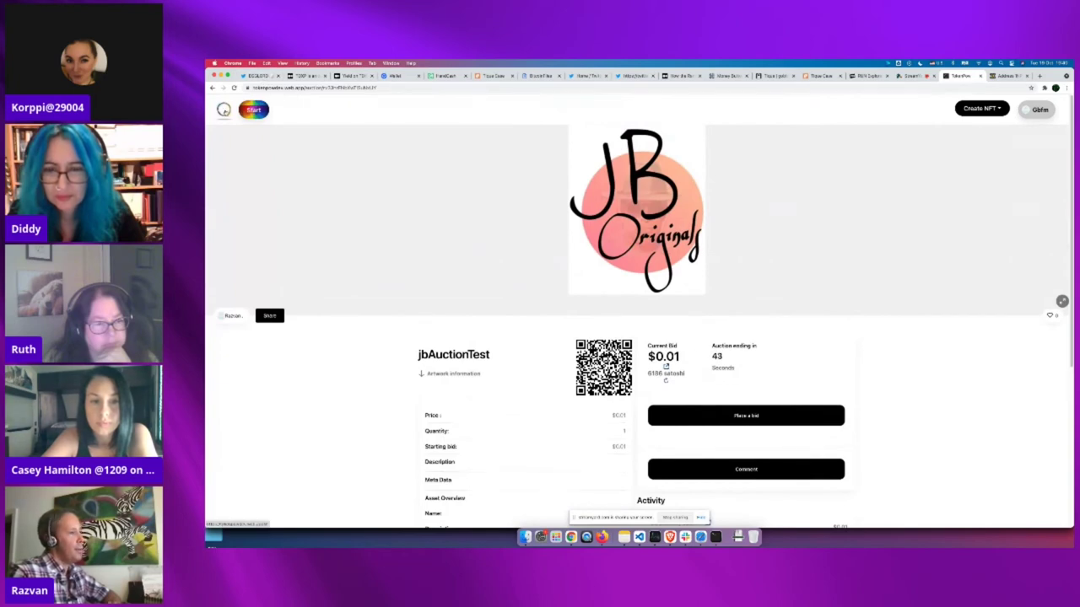
left_click(223, 109)
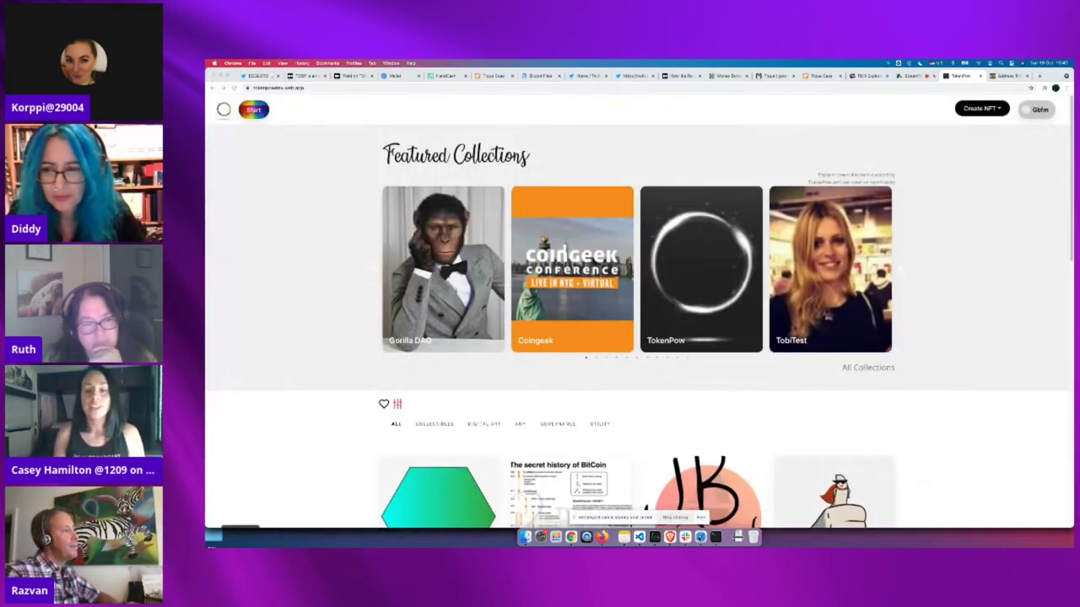
Switch to Safari and browse the marketplace home page's NFT grid, ending back at the top
key("super+Tab")
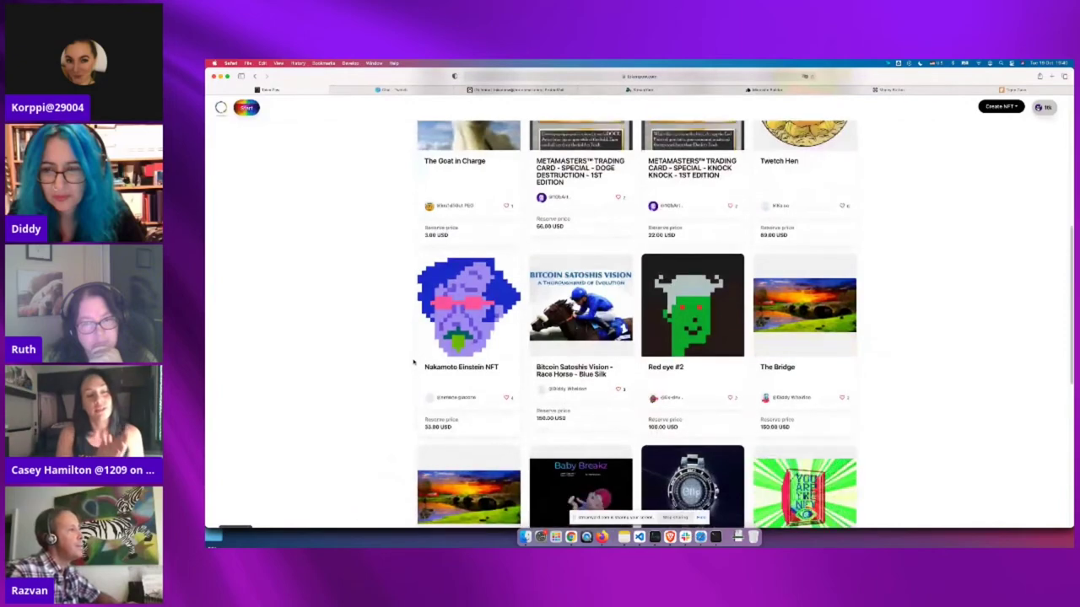
scroll(413, 363, "up", 2)
scroll(413, 363, "up", 5)
scroll(414, 363, "up", 4)
scroll(414, 363, "down", 6)
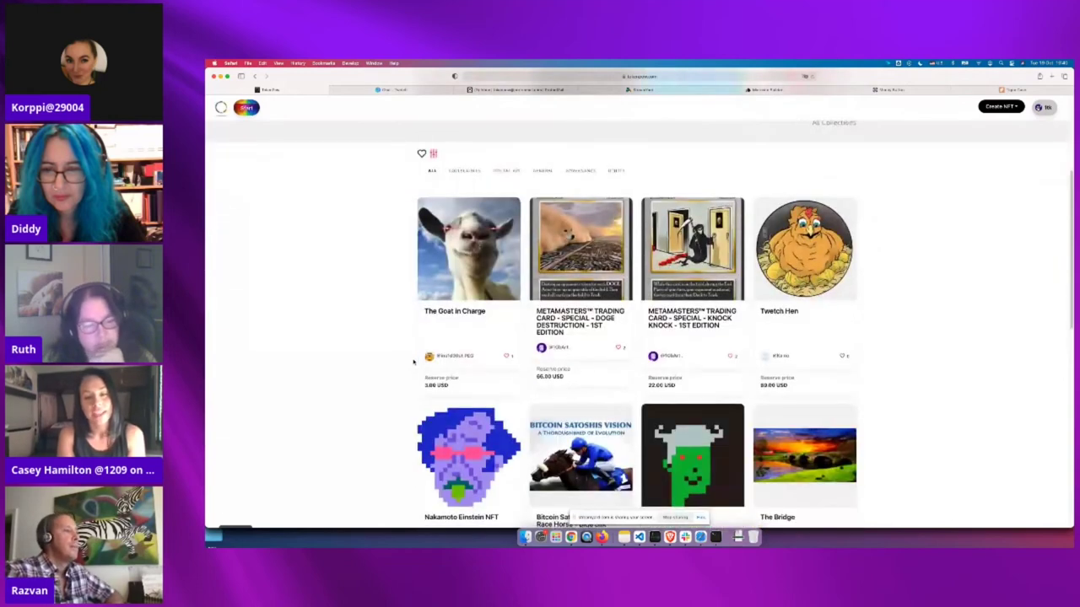
scroll(414, 363, "down", 2)
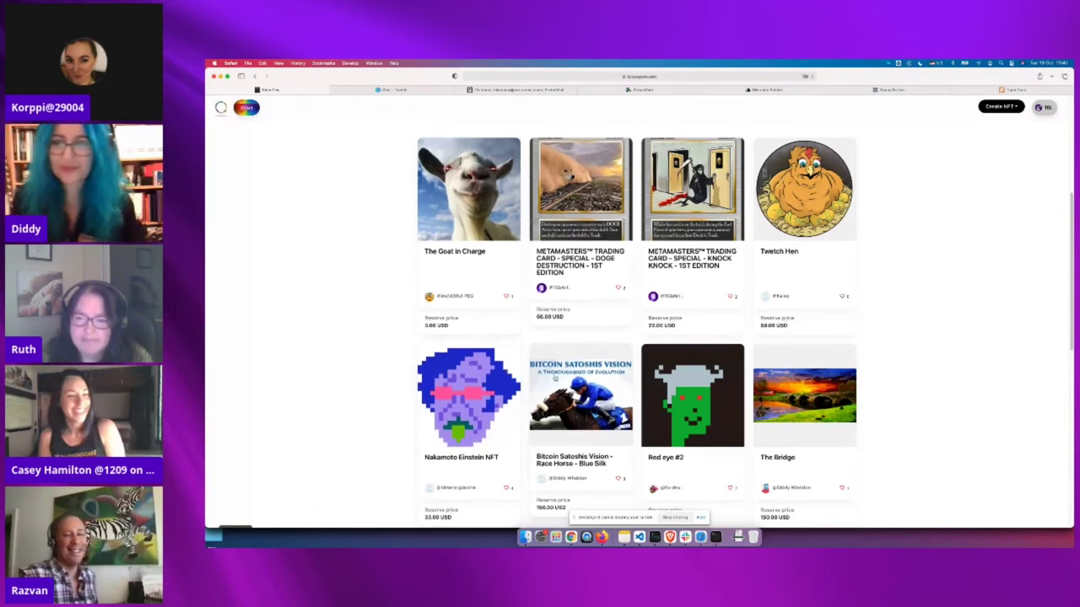
scroll(556, 372, "down", 1)
scroll(556, 372, "down", 3)
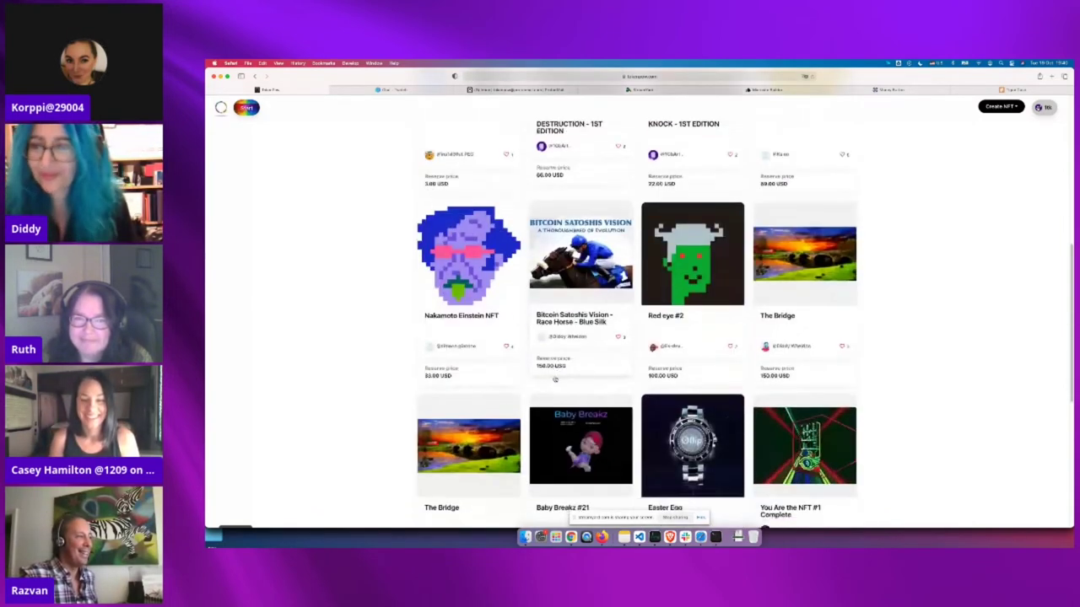
scroll(556, 372, "down", 1)
scroll(555, 380, "up", 1)
scroll(556, 380, "up", 10)
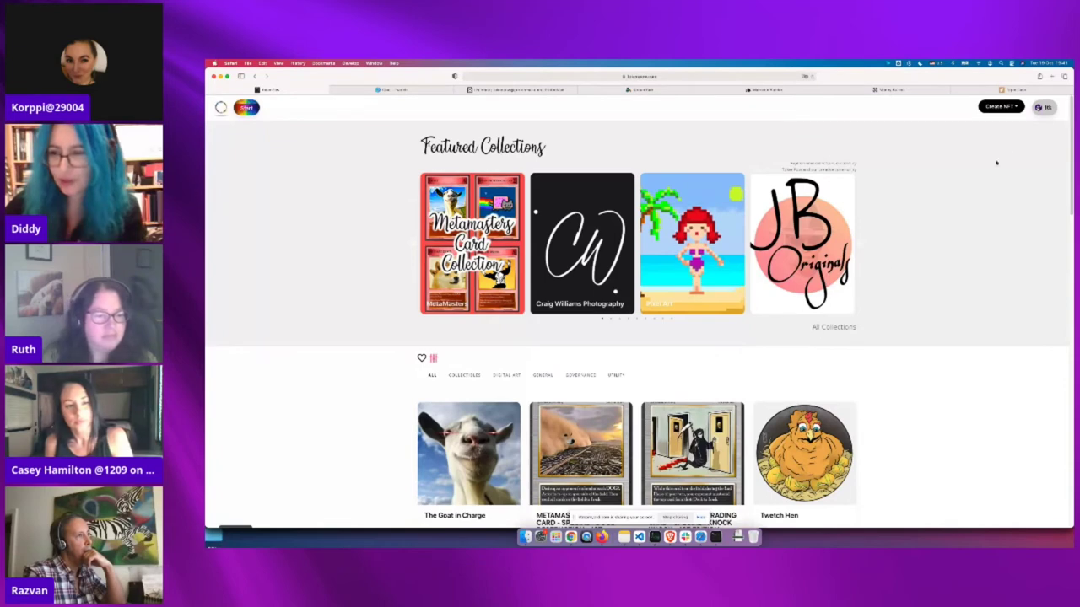
Go to Manage Collections from the profile menu
left_click(1046, 108)
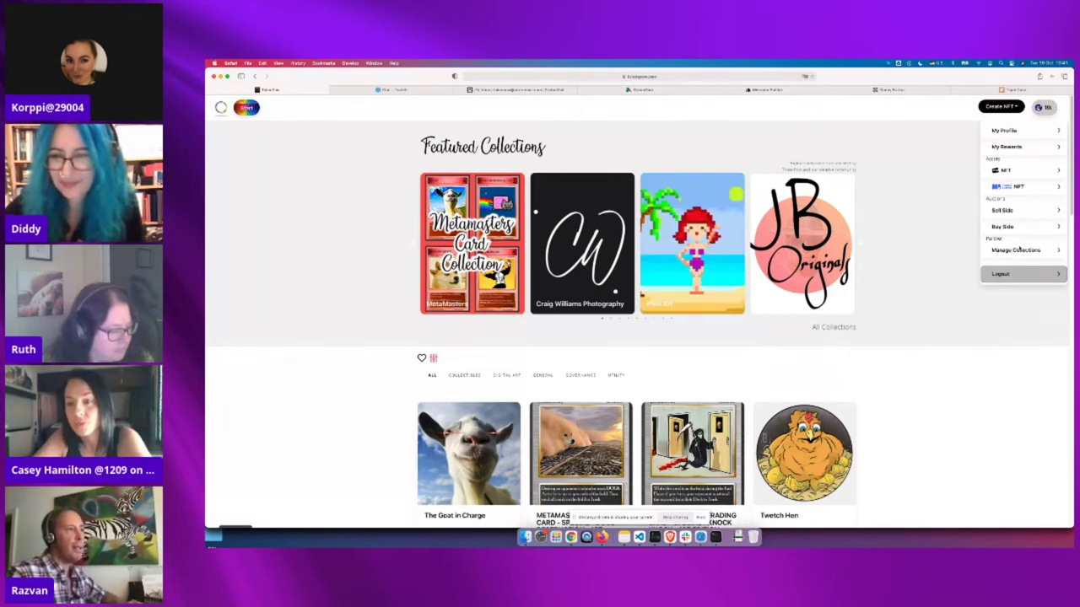
left_click(1015, 251)
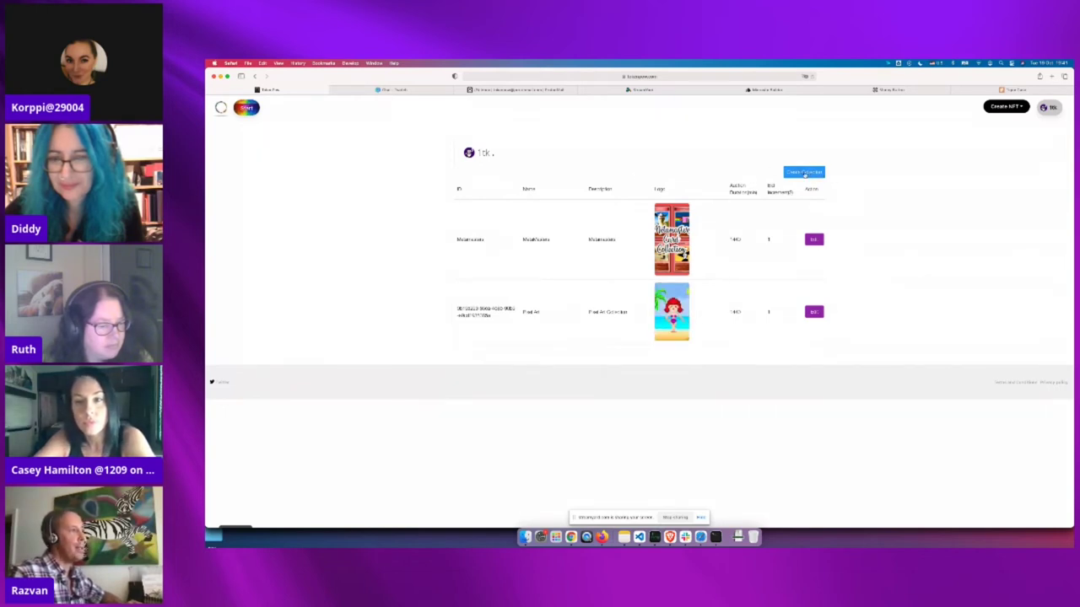
Start a new collection named 'My Test Collection' and bring up the logo file picker
left_click(805, 174)
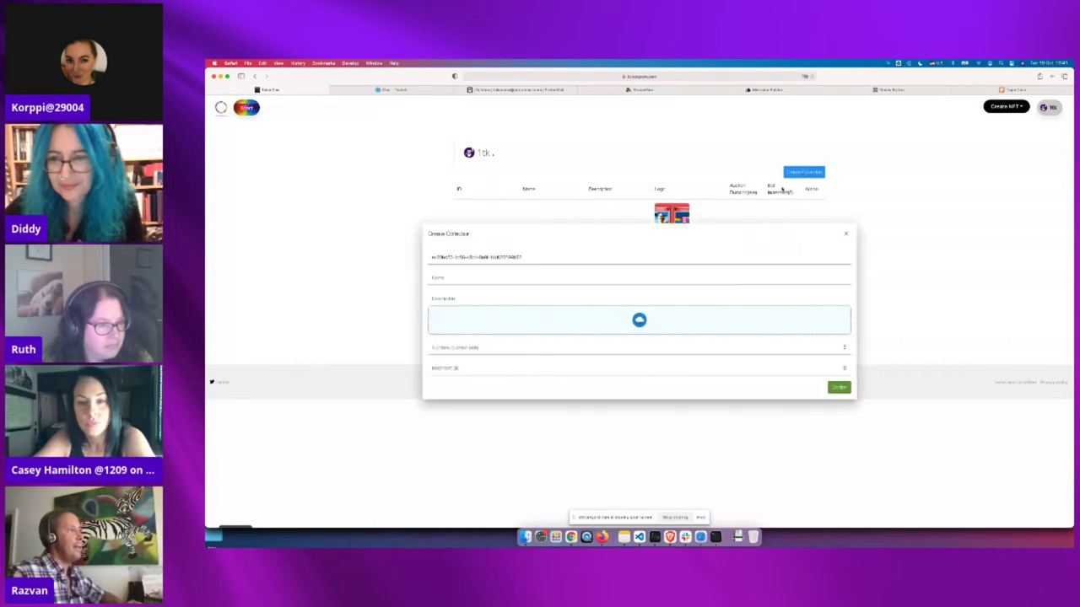
left_click(454, 278)
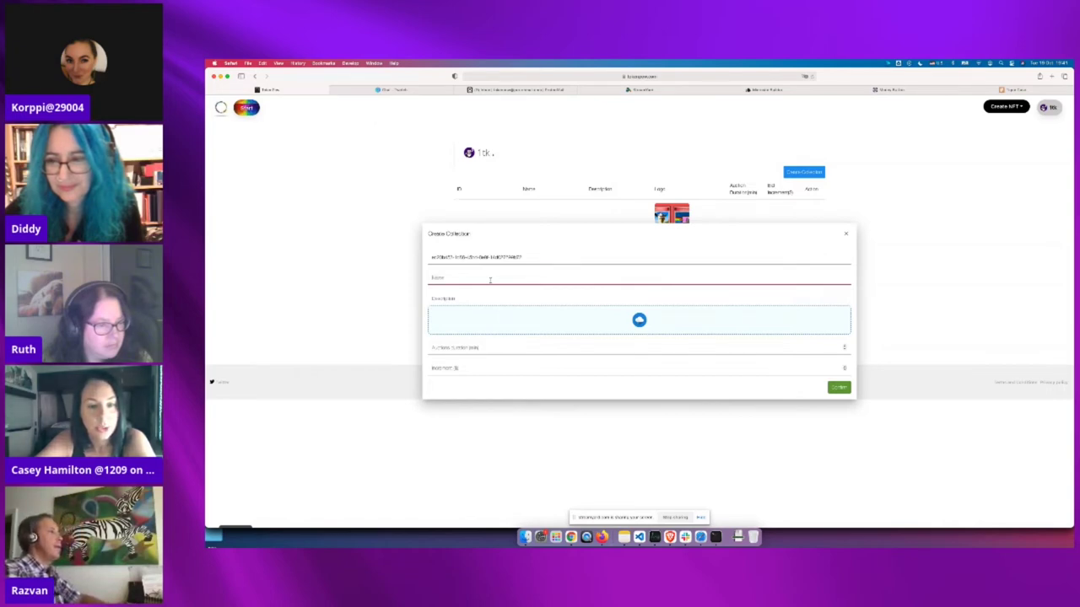
type("My")
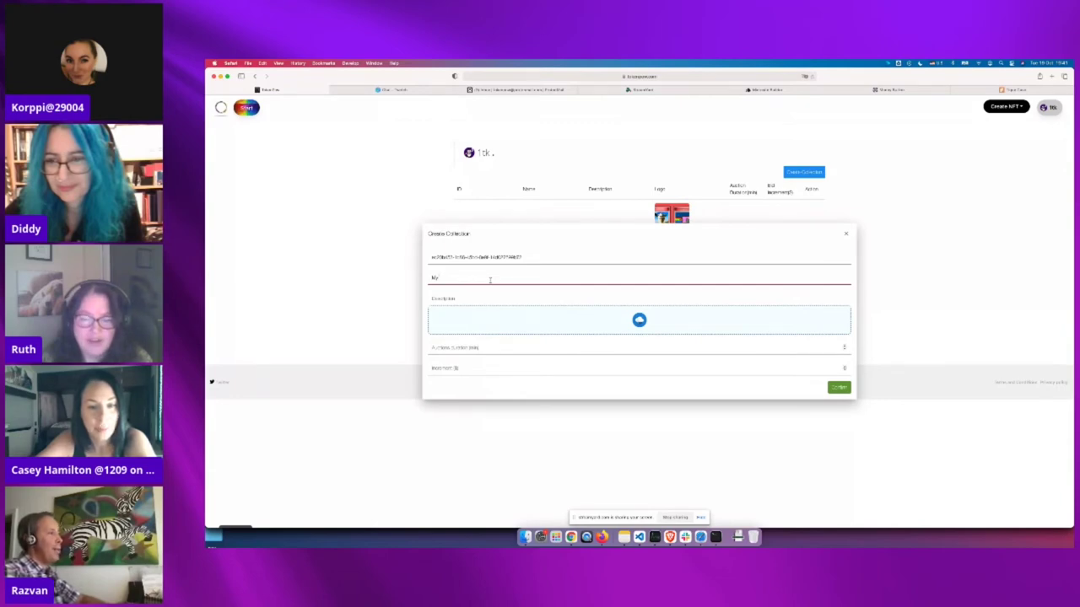
key("BackSpace")
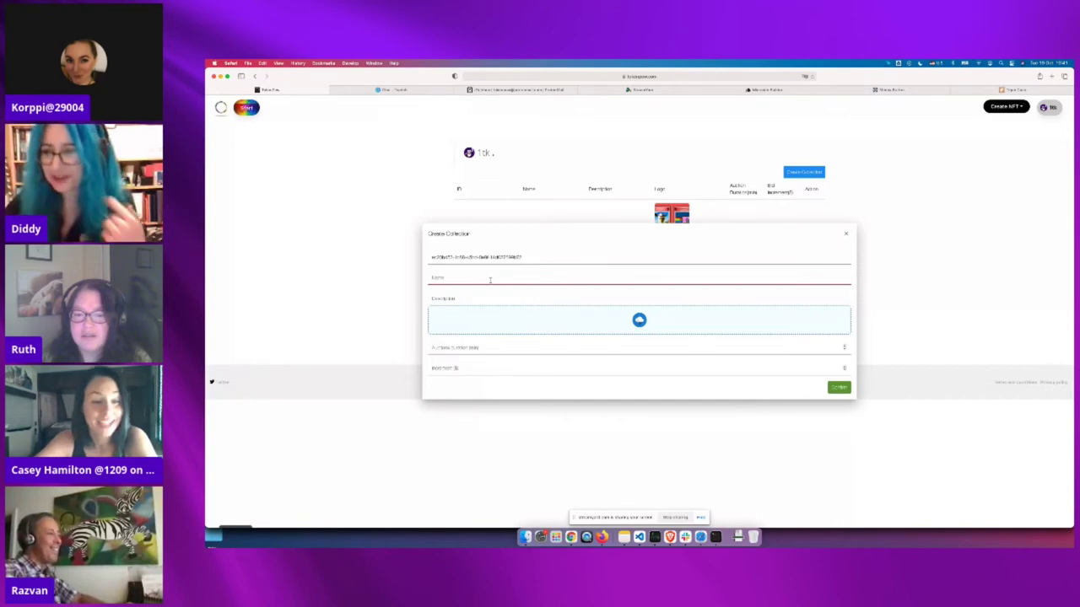
type("My Te")
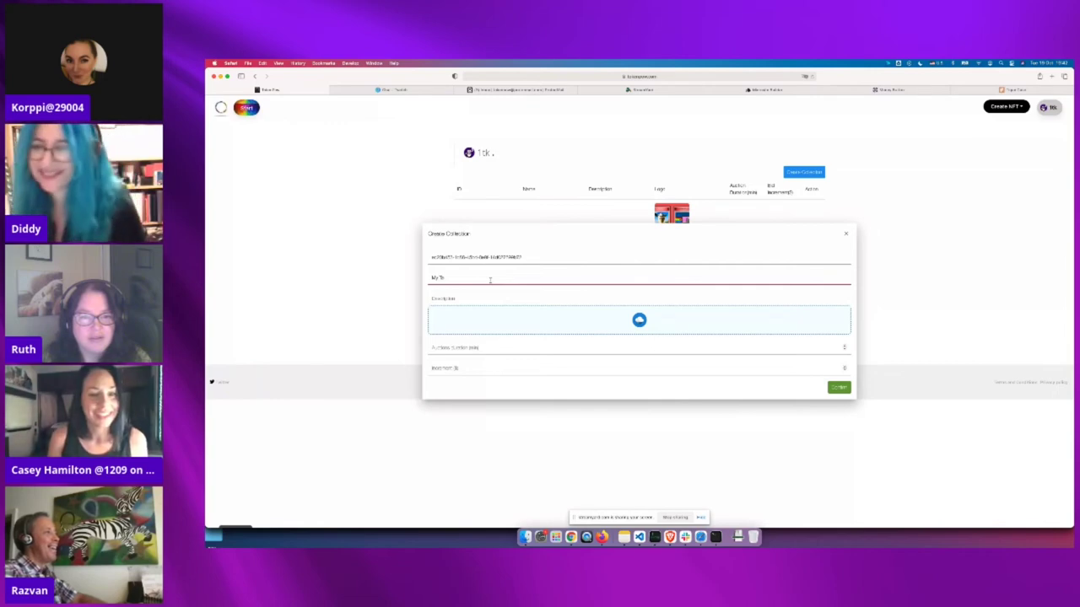
type("st Collect")
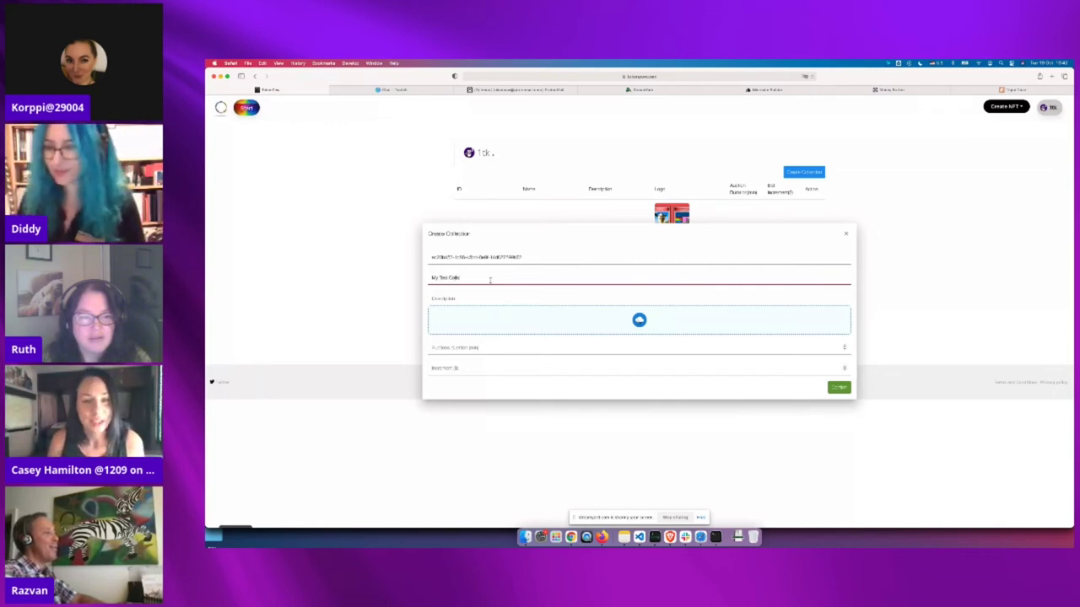
type("ion")
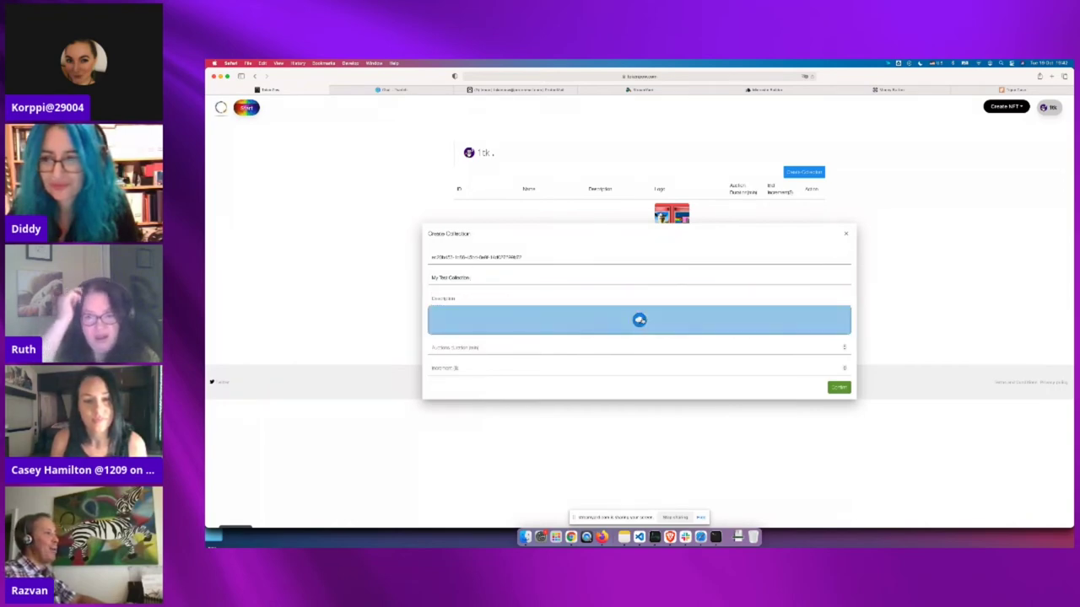
left_click(605, 319)
Pick hash.jpeg from the Desktop files as the collection logo
scroll(643, 321, "down", 1)
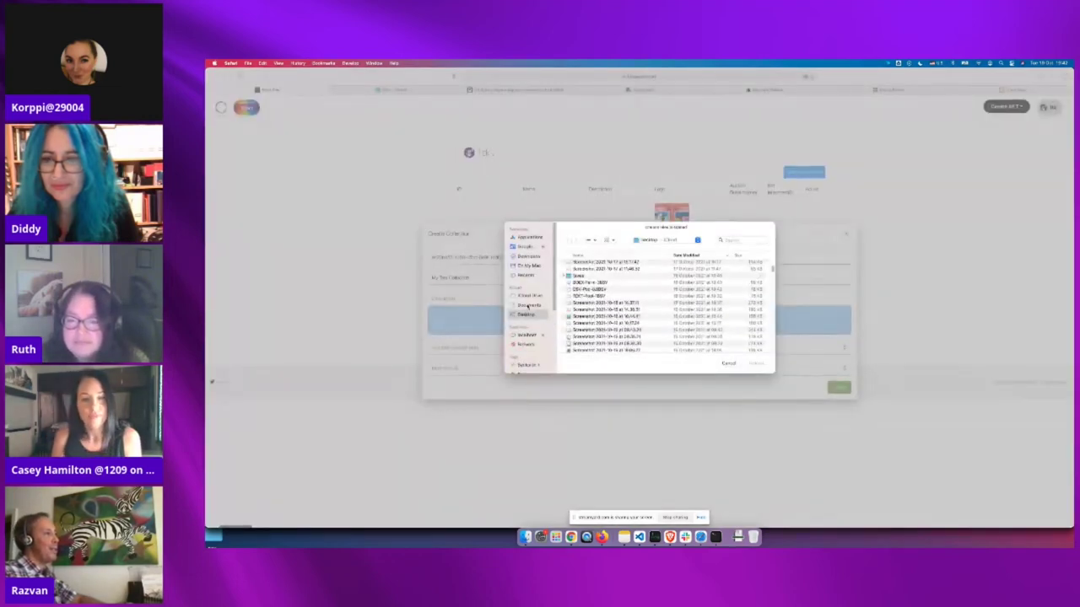
scroll(595, 307, "down", 10)
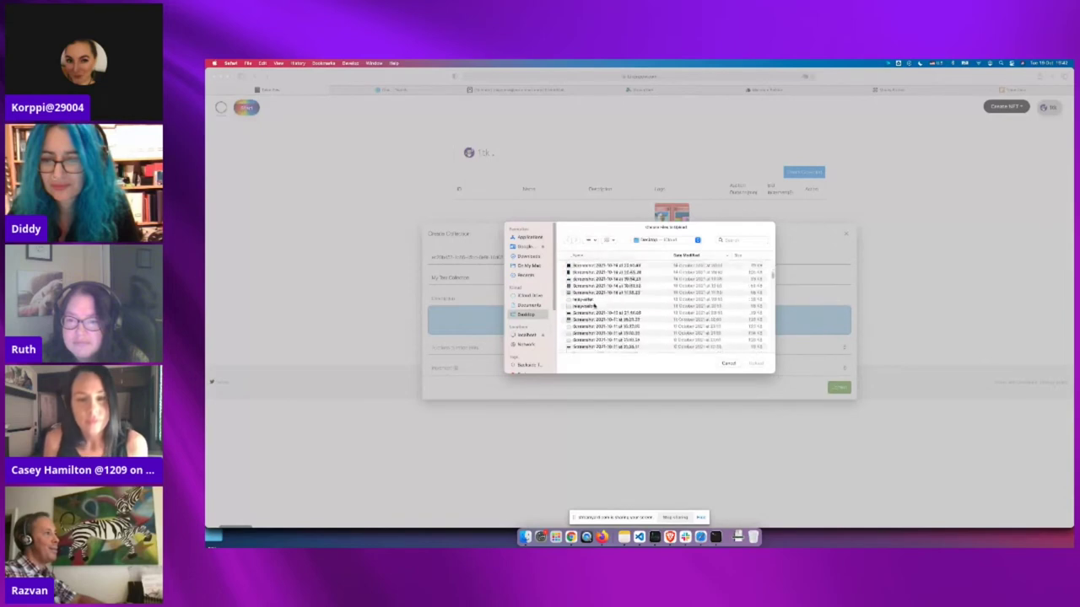
scroll(595, 306, "down", 10)
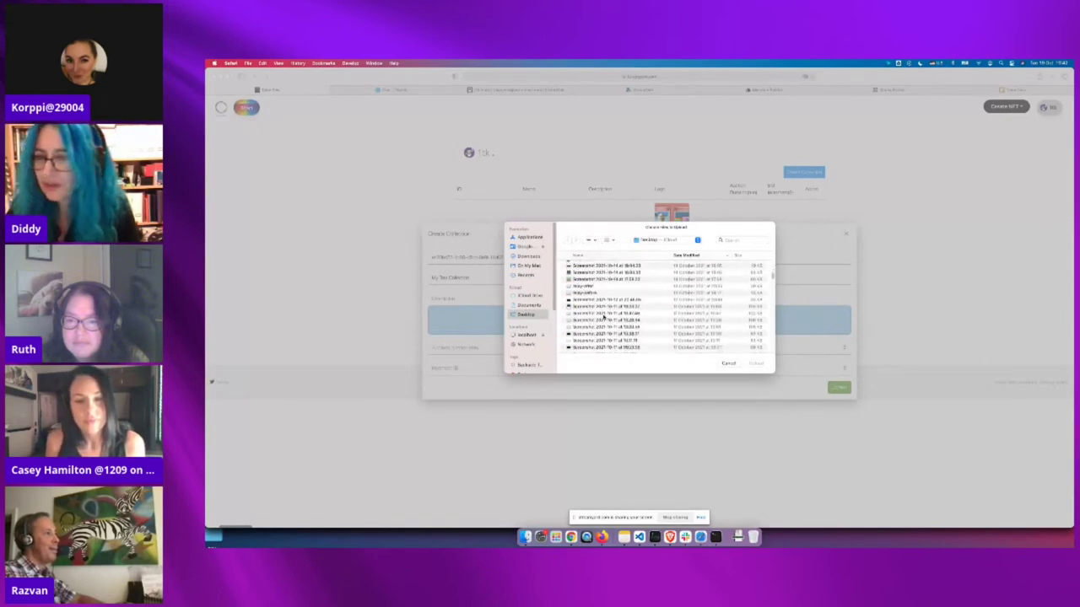
scroll(601, 325, "down", 3)
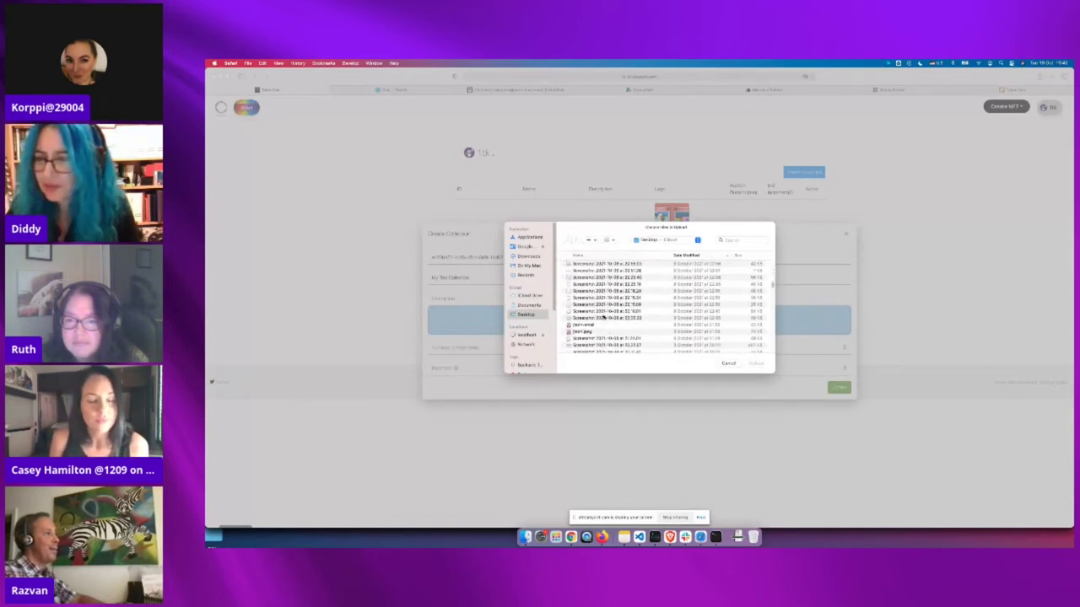
double_click(601, 329)
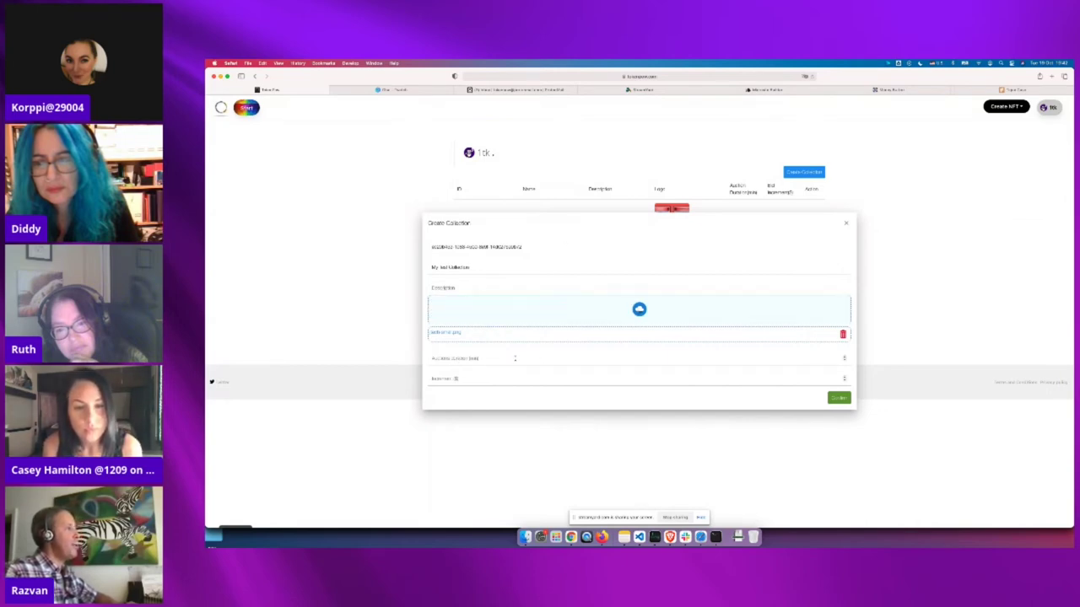
Set auction duration 10 and bid increment 50, then create the collection
left_click(516, 358)
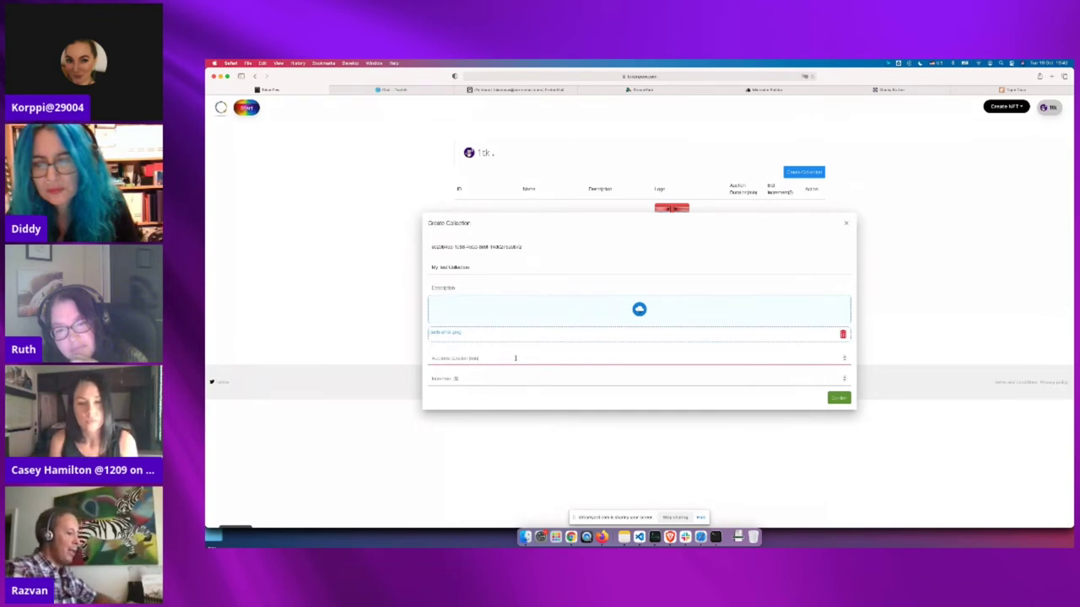
type("10")
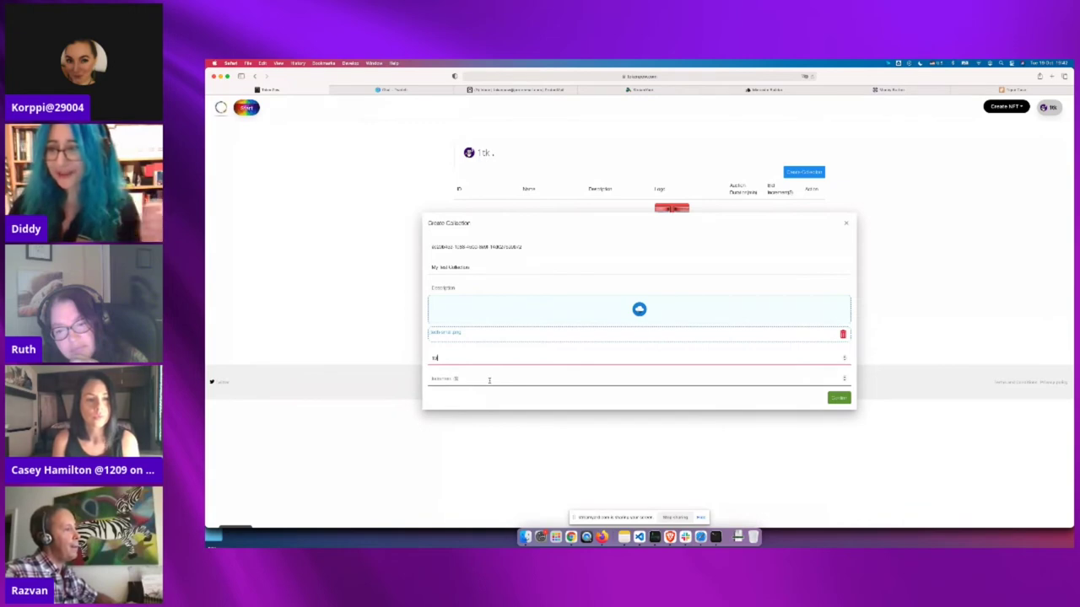
left_click(490, 380)
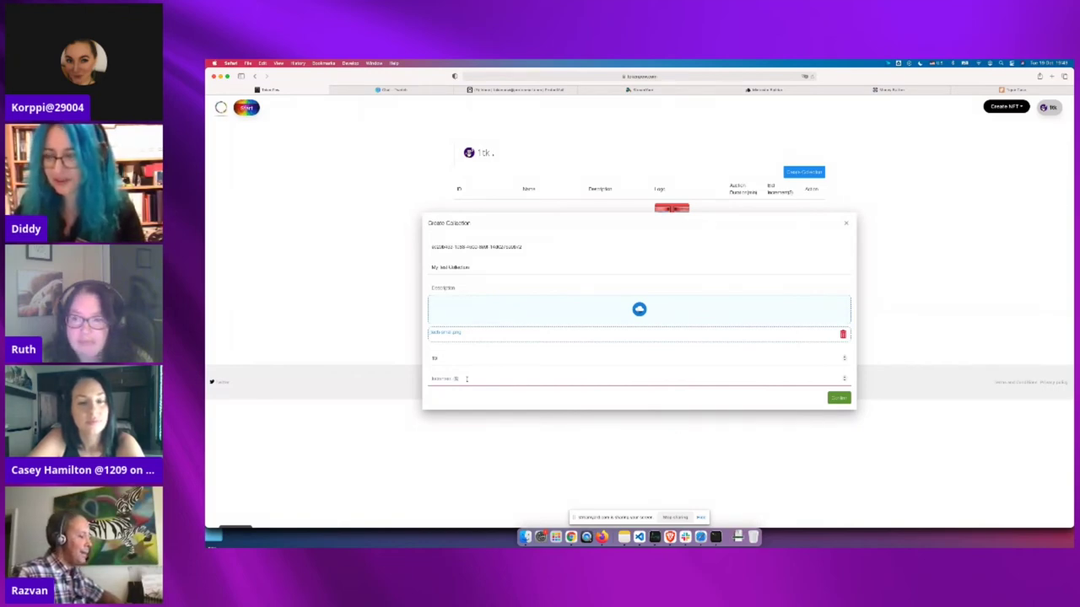
type("50")
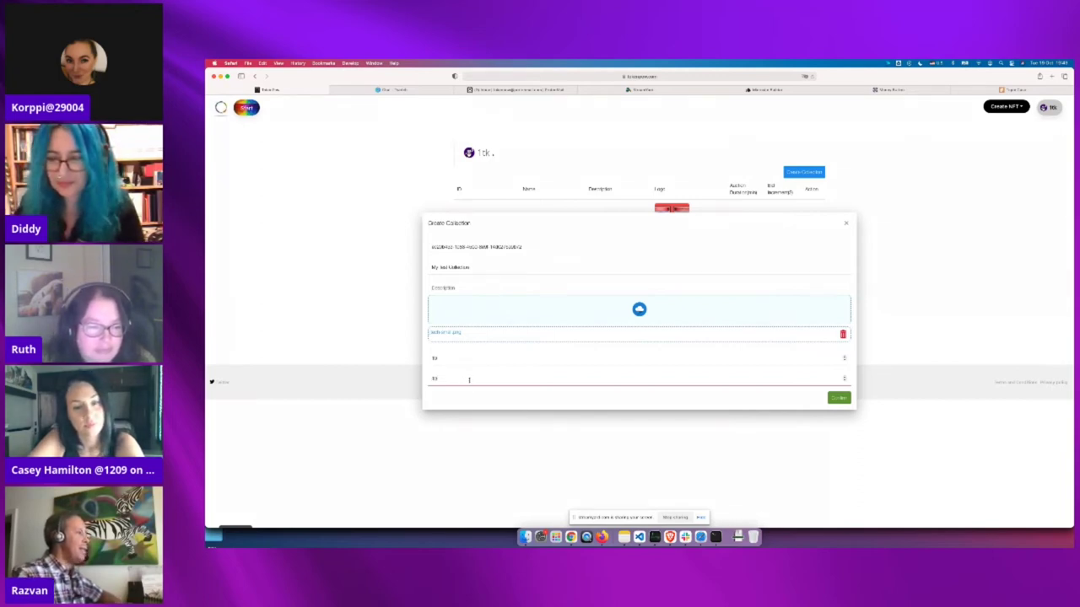
left_click(488, 405)
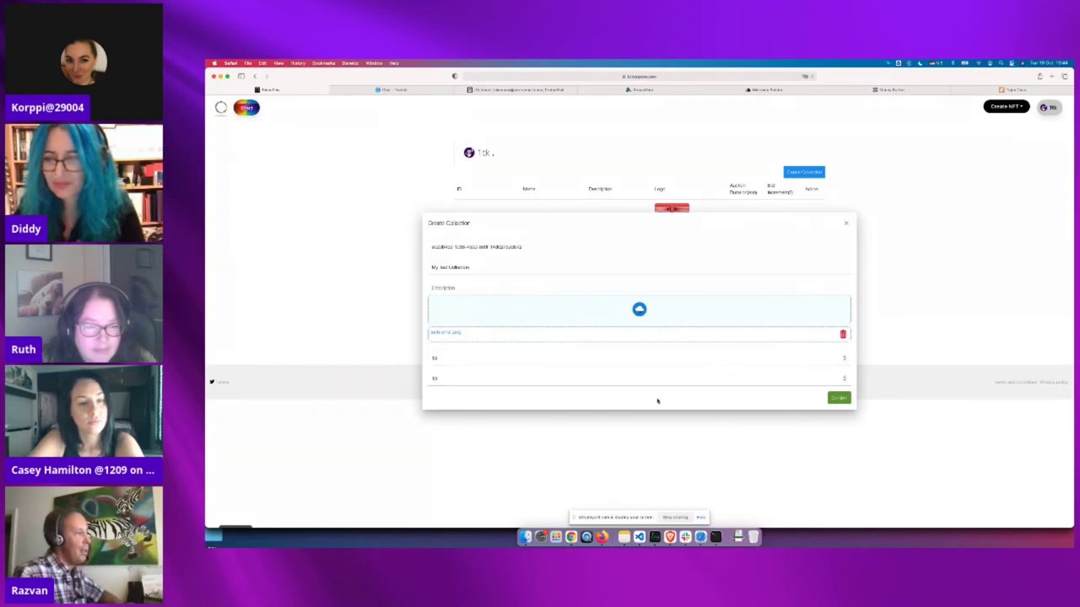
left_click(551, 379)
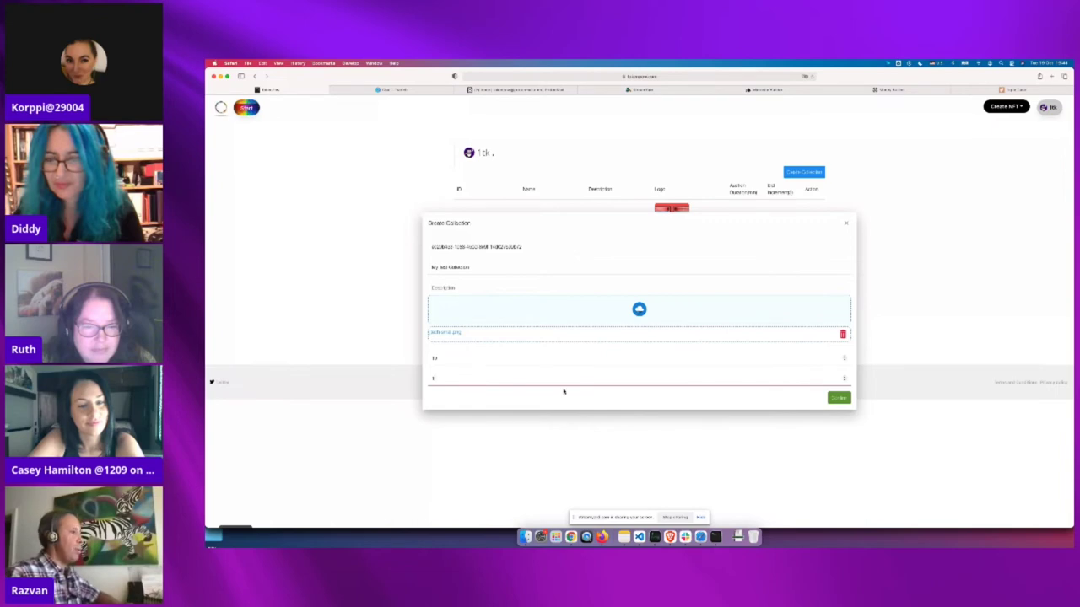
left_click(839, 397)
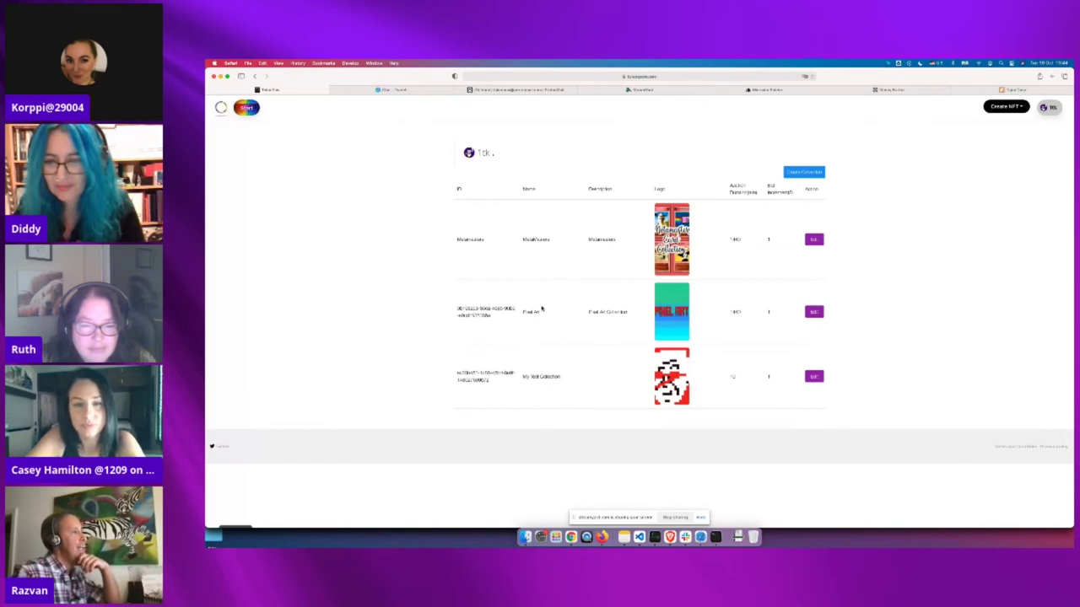
Start a new auction and select My Test Collection in its Collection dropdown
left_click(246, 107)
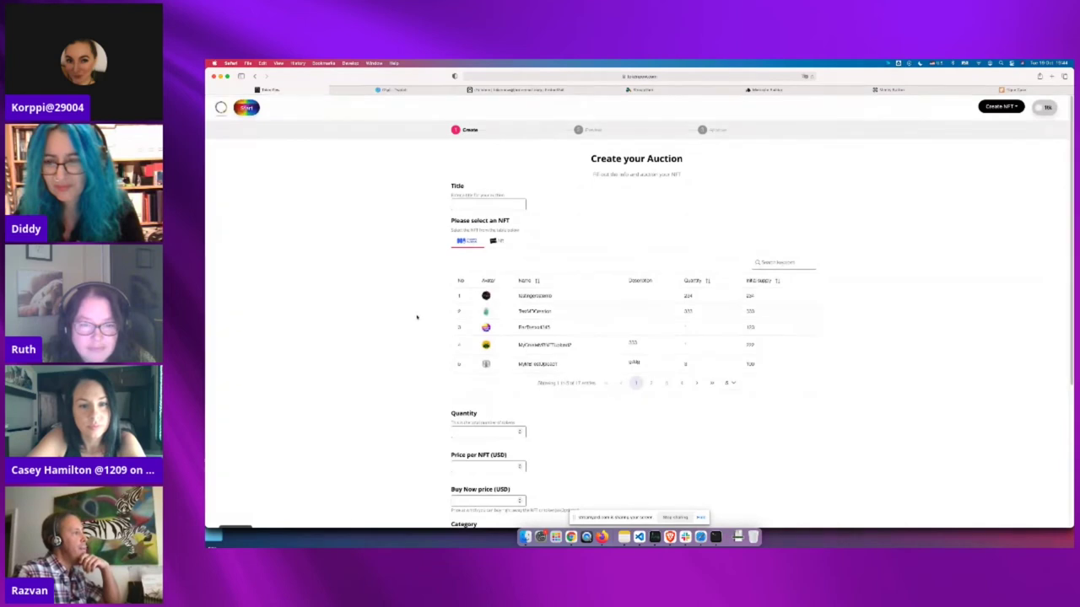
scroll(416, 375, "down", 5)
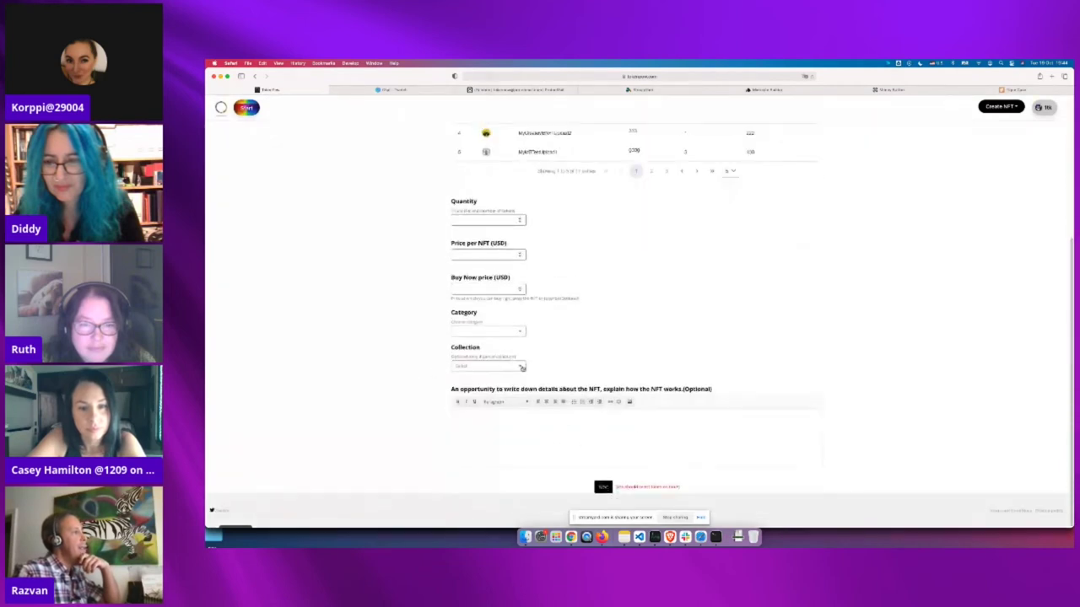
left_click(523, 367)
scroll(477, 417, "up", 1)
scroll(477, 420, "down", 3)
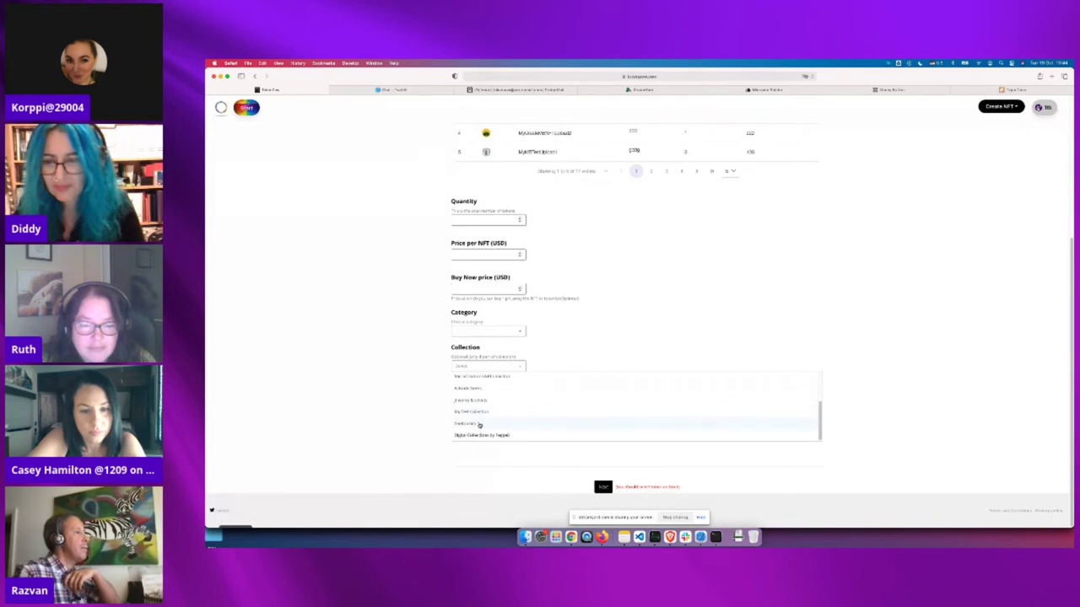
left_click(477, 412)
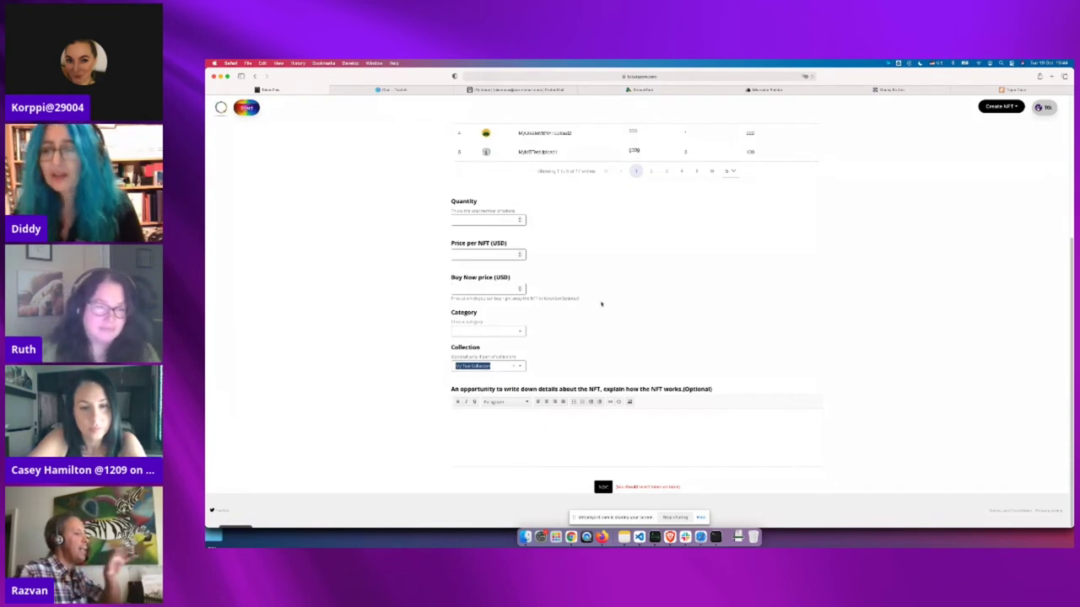
scroll(410, 312, "up", 1)
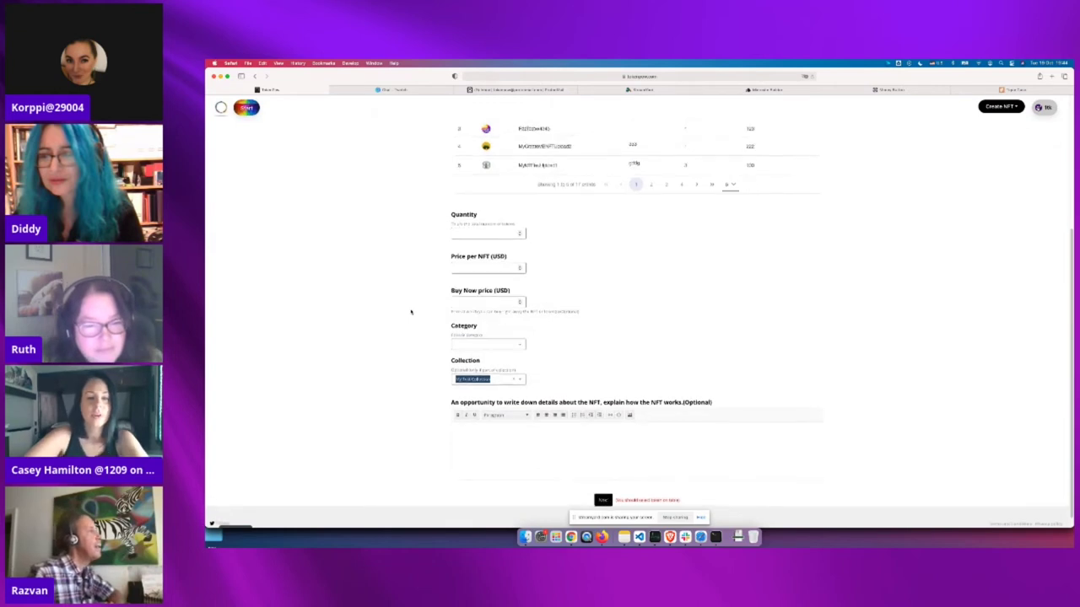
scroll(411, 312, "up", 5)
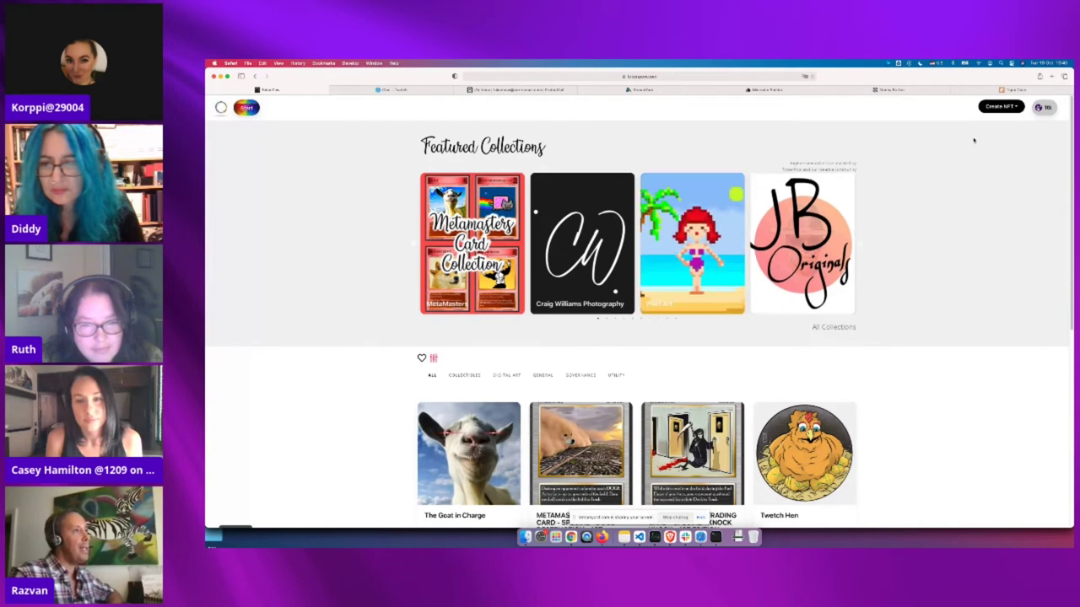
Open a blank Create Collection form via the avatar menu's Manage Collections page
left_click(1044, 107)
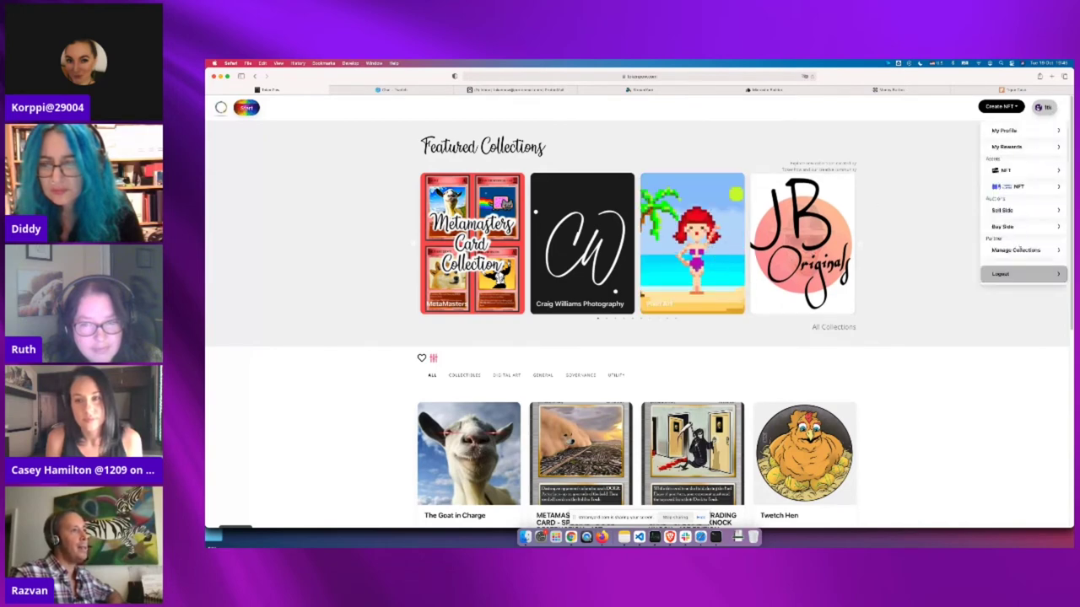
left_click(1017, 250)
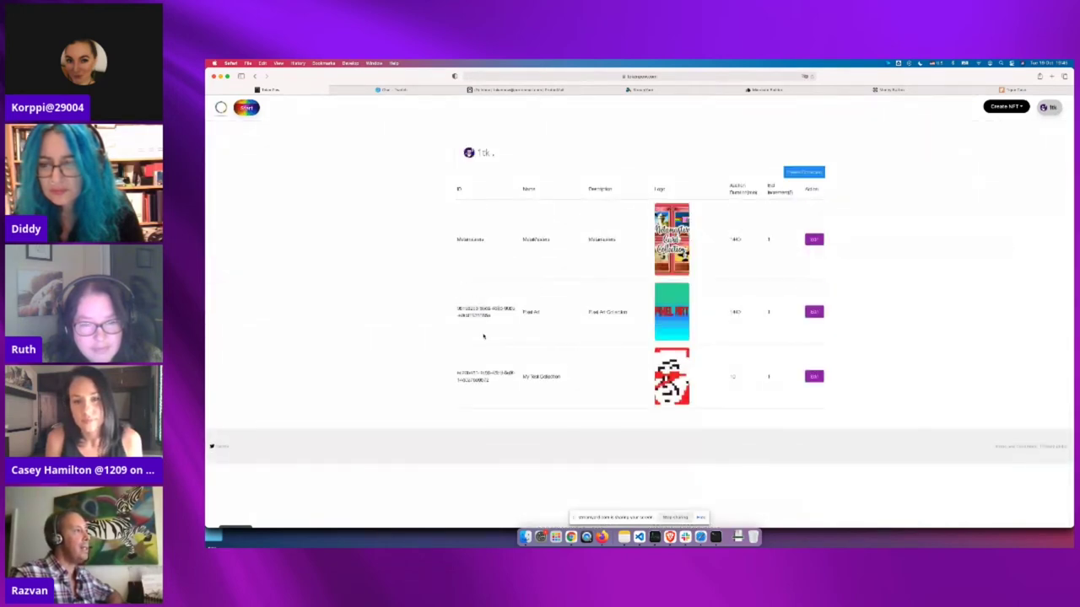
left_click(802, 172)
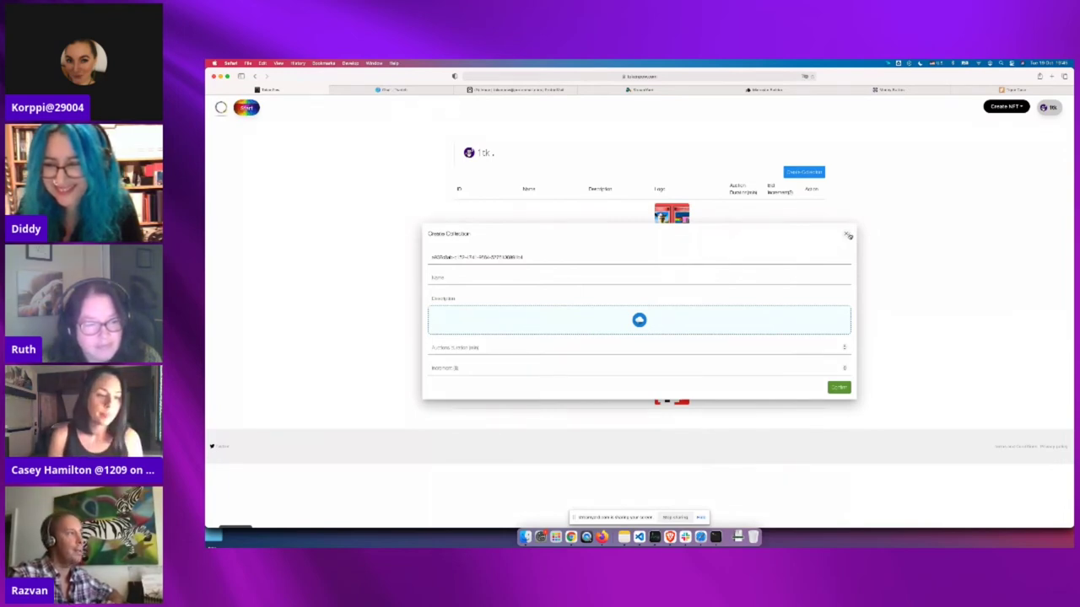
Close the Create Collection form unsaved and reload the marketplace home page
left_click(847, 236)
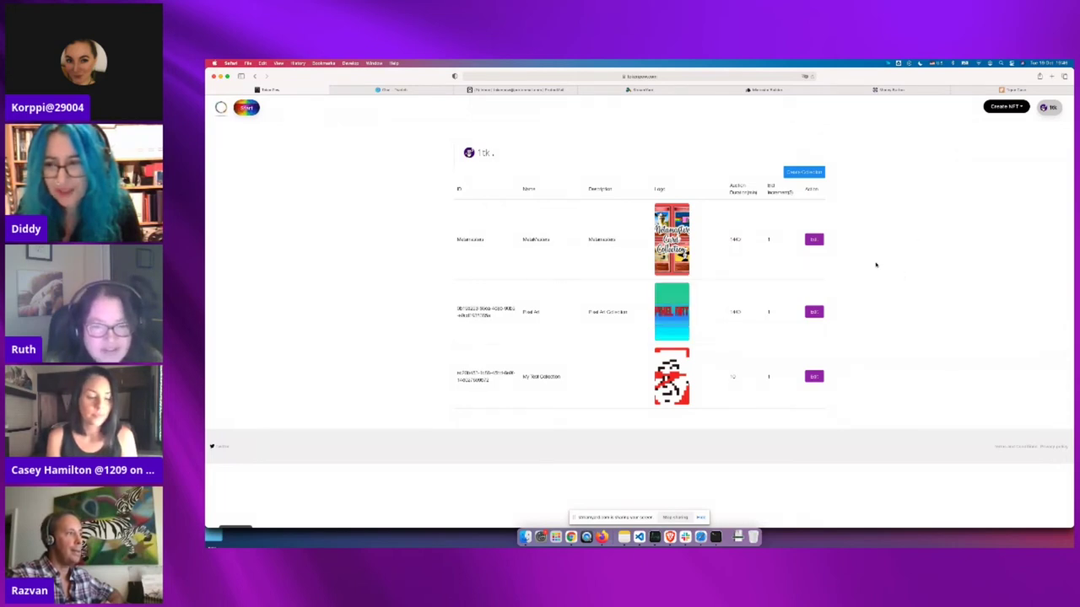
left_click(221, 108)
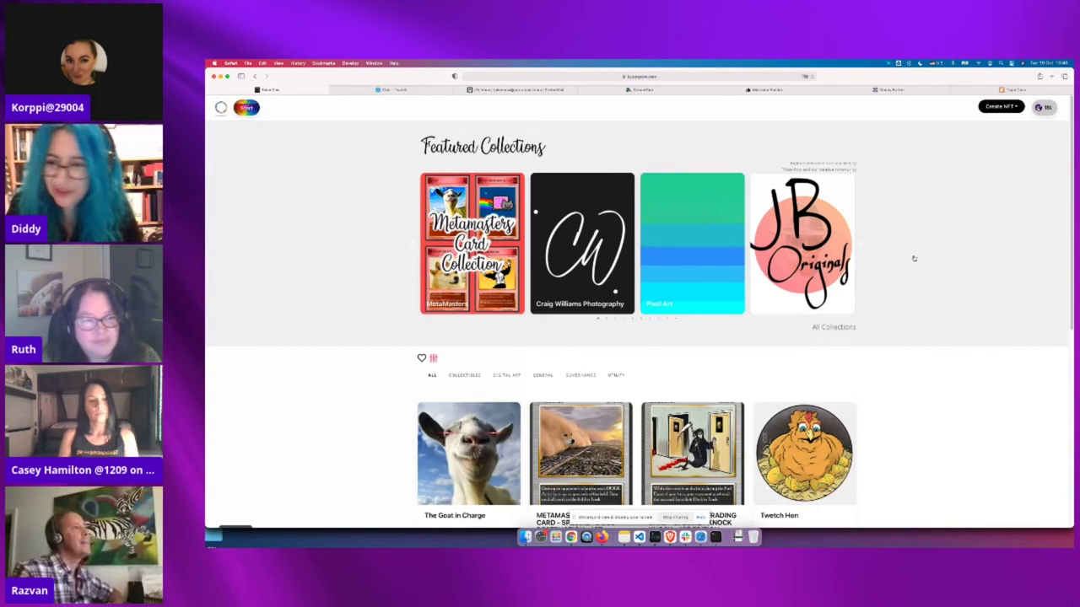
Choose NFT under Create NFT and follow the 'Upload your default image here' link
left_click(997, 107)
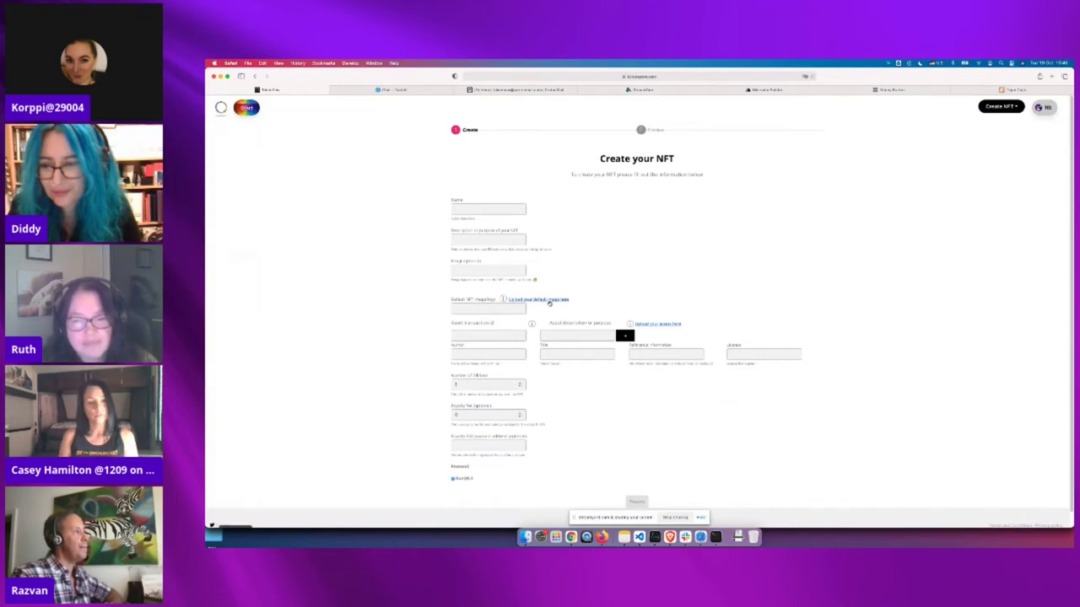
left_click(547, 300)
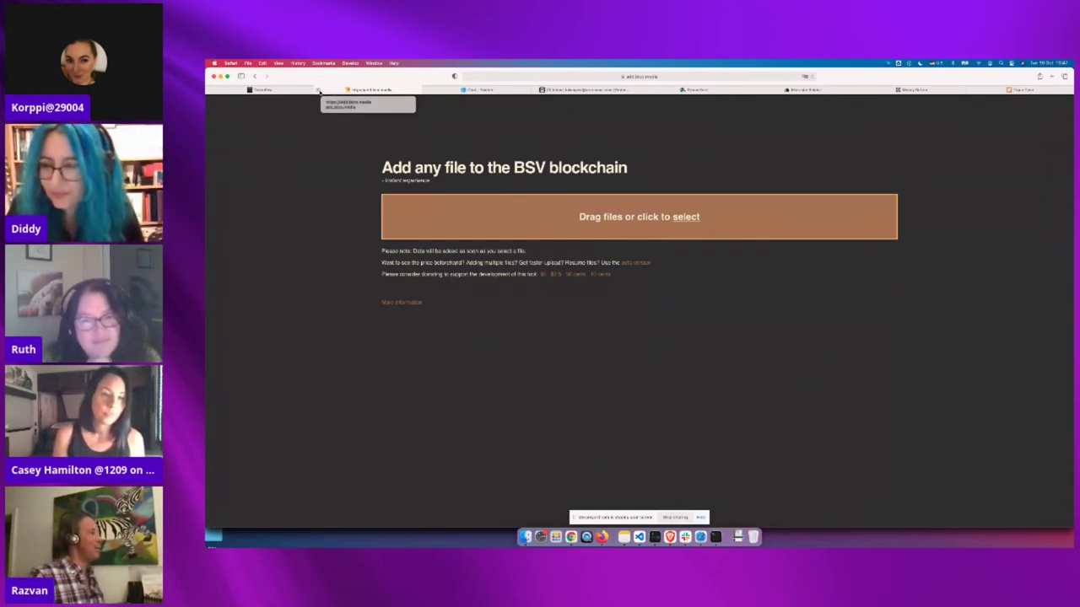
Close the add.bsv.media upload tab to get back to the blank Create your NFT form
left_click(319, 90)
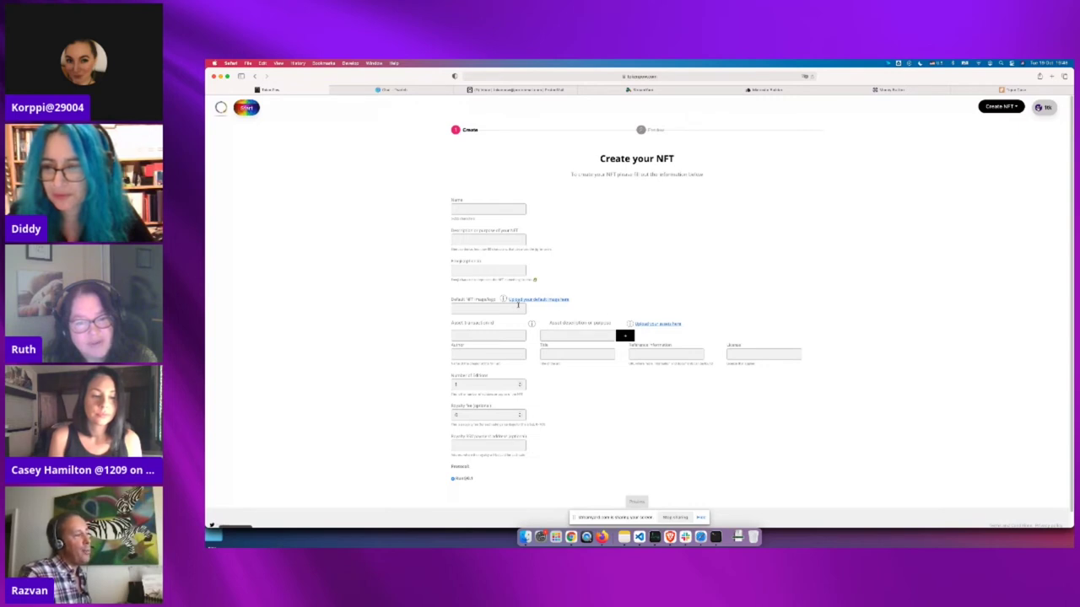
From Manage Collections, start a new collection and pick nicky-bottom as its logo image
left_click(1047, 108)
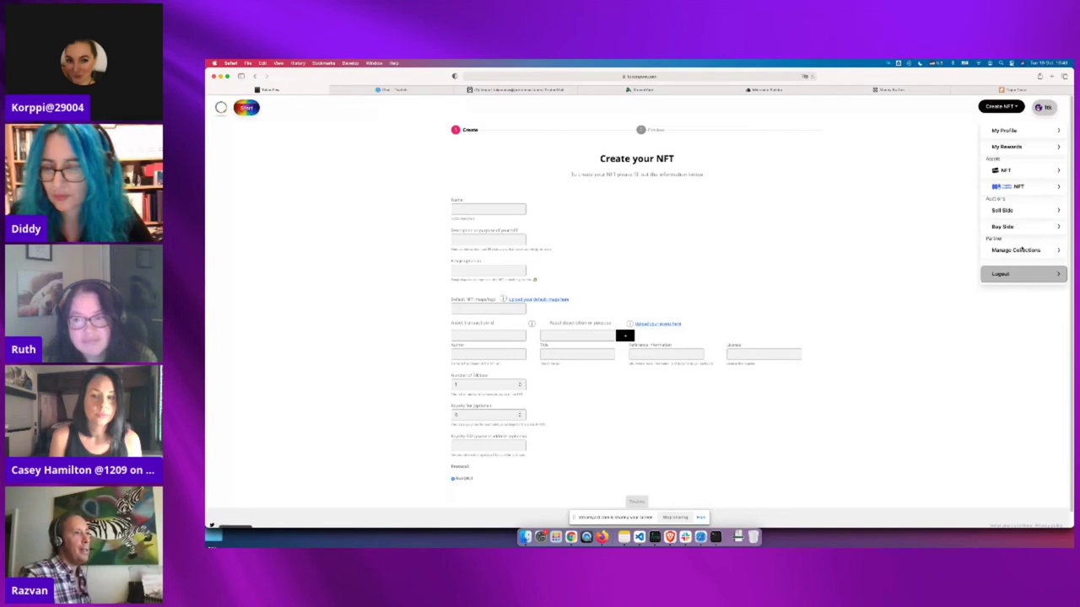
left_click(1015, 251)
left_click(805, 173)
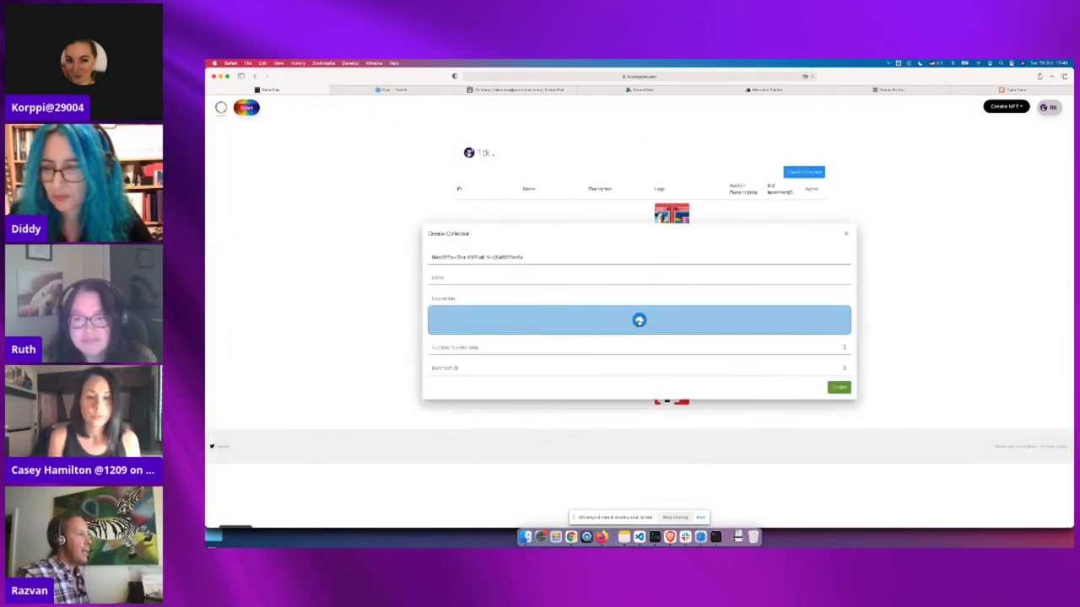
left_click(638, 322)
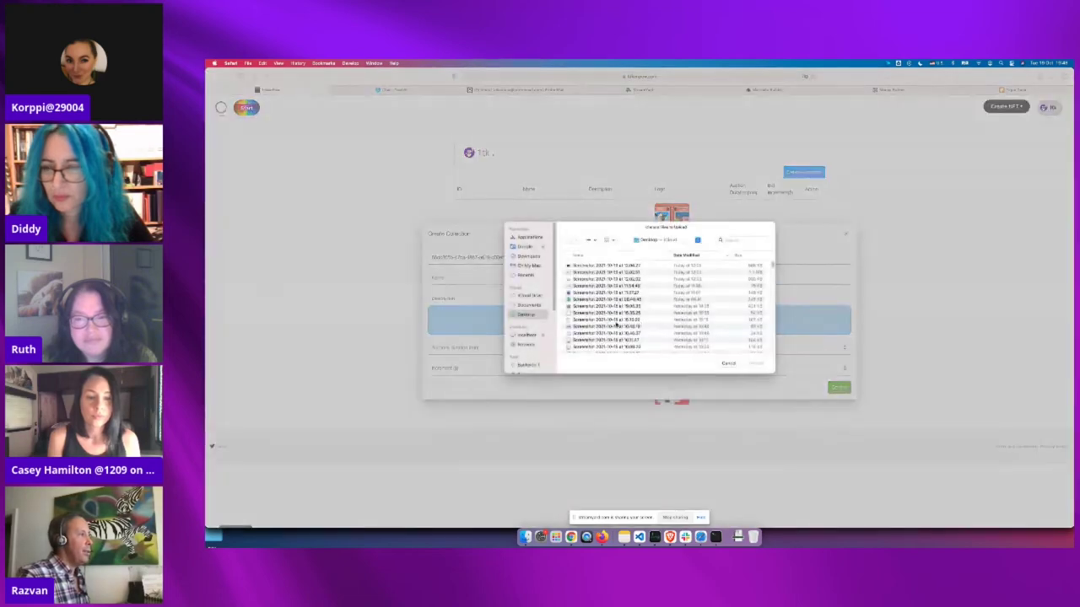
scroll(594, 309, "down", 5)
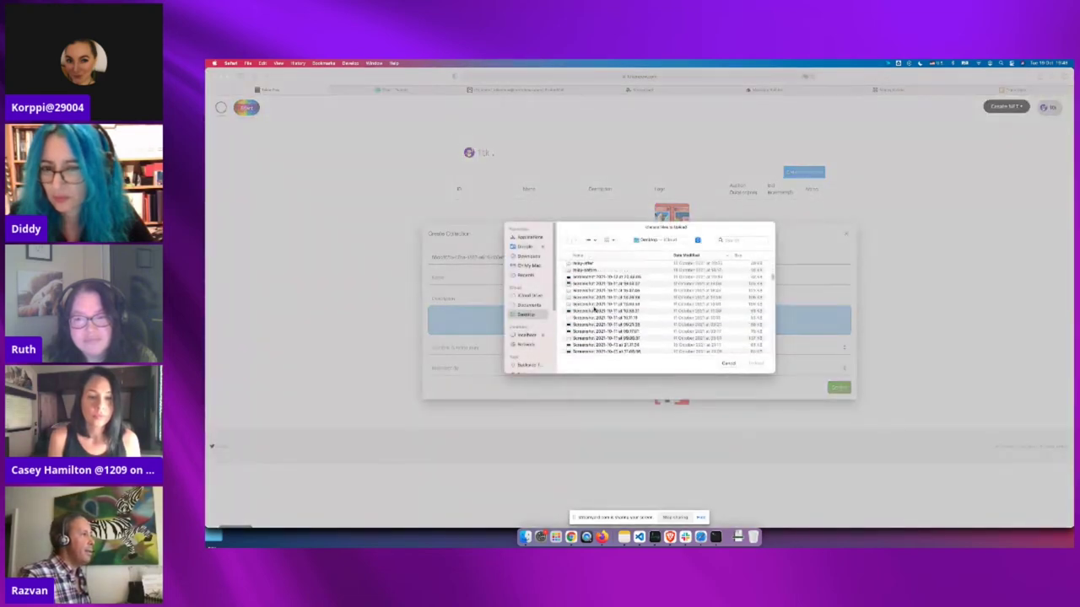
left_click(591, 270)
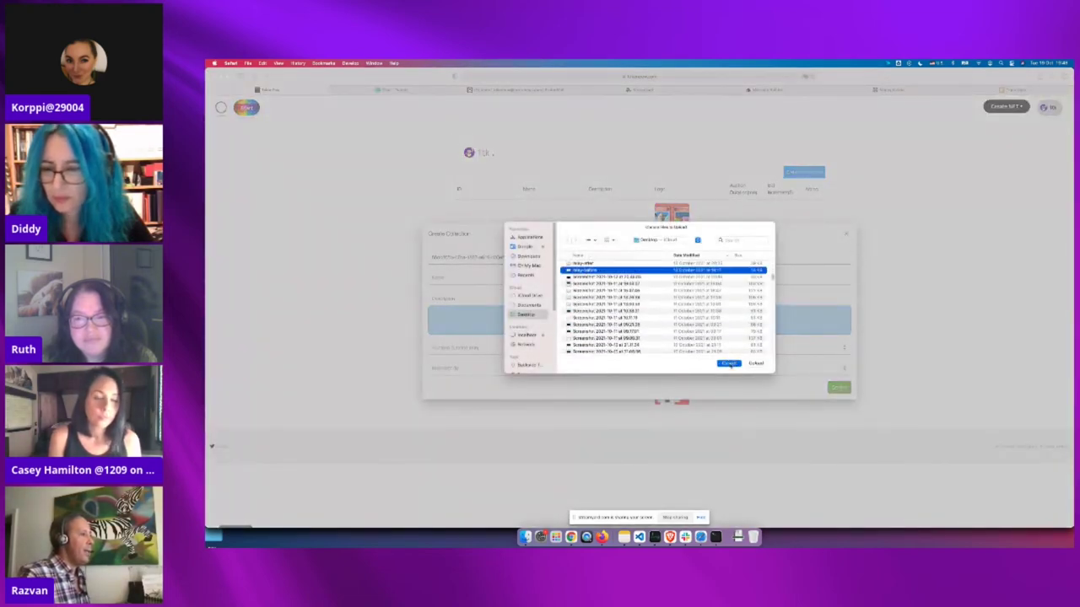
left_click(728, 363)
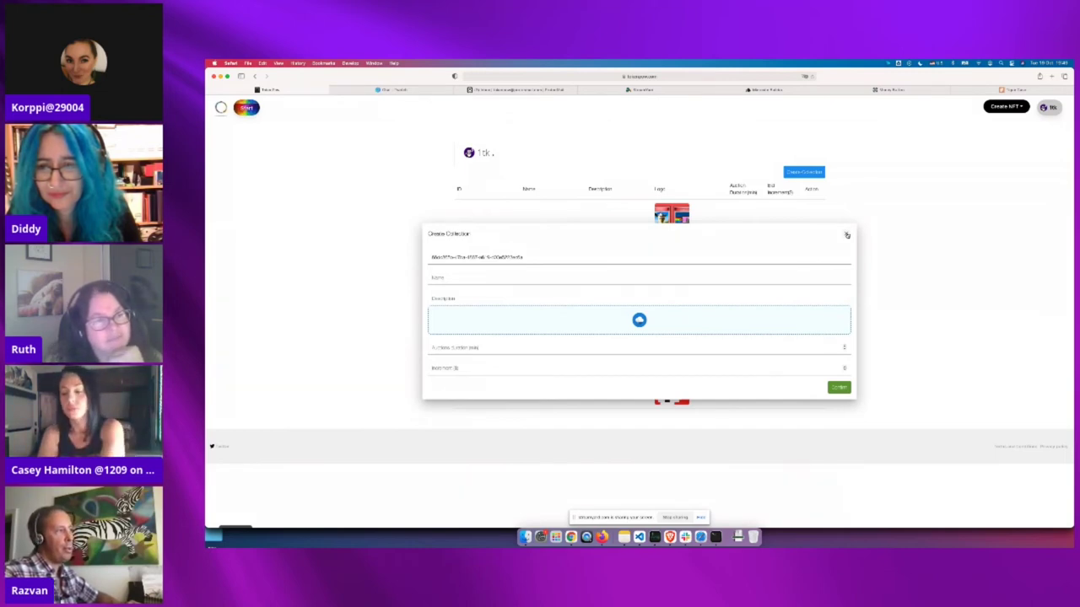
Close the Create Collection form and bring Chrome with TokenPow's marketplace to the front
left_click(847, 236)
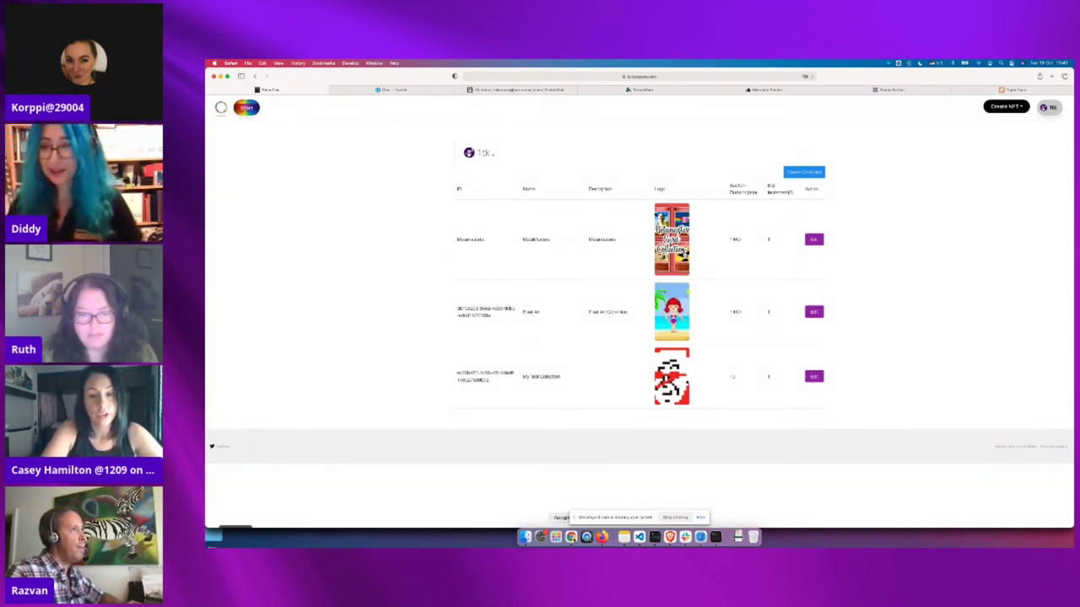
left_click(571, 536)
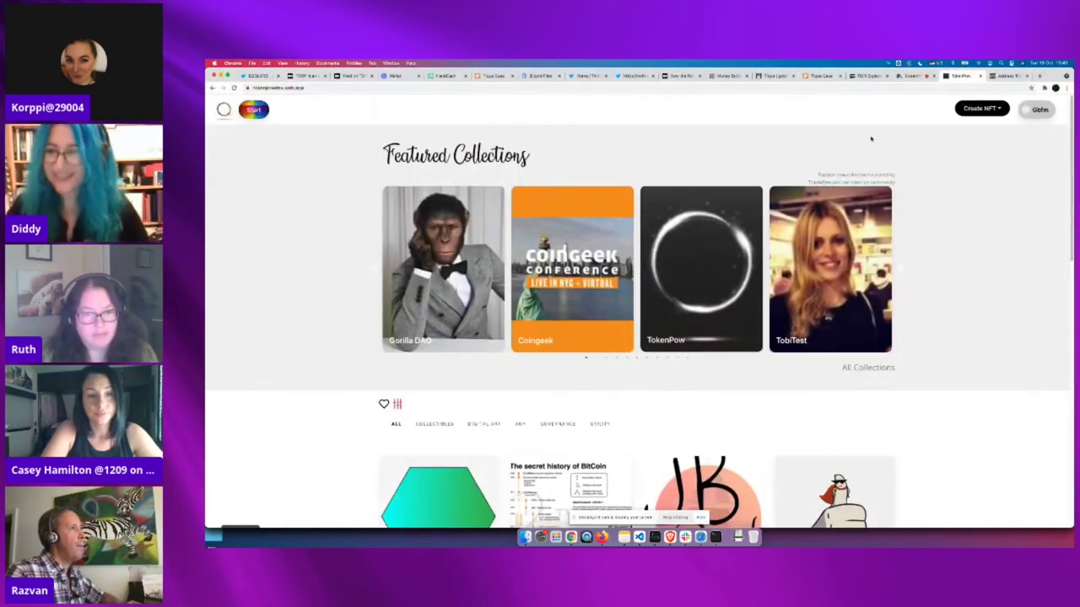
Switch to the StreamYard live broadcast studio tab
key("super+alt+Left")
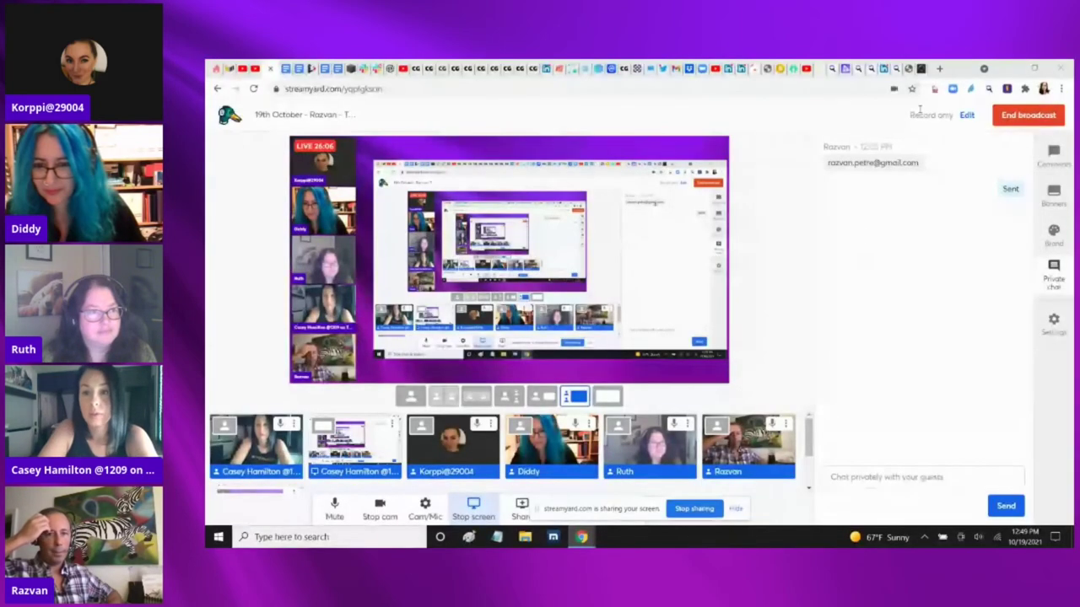
Go back to the tokenpow tab showing the blank Create NFT form
left_click(919, 71)
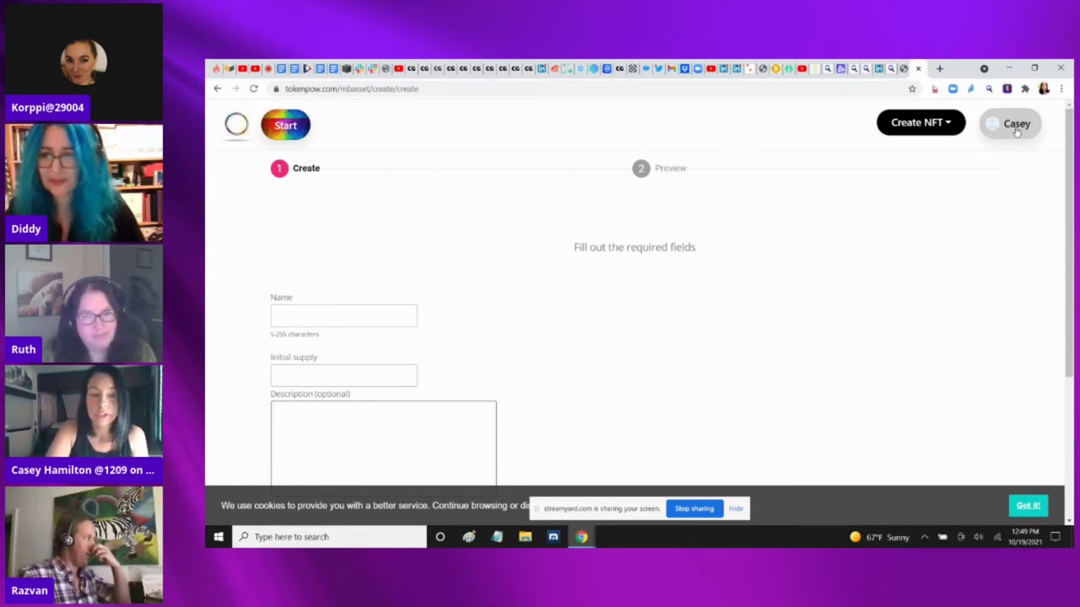
Choose the Money Button NFT type to create
left_click(922, 123)
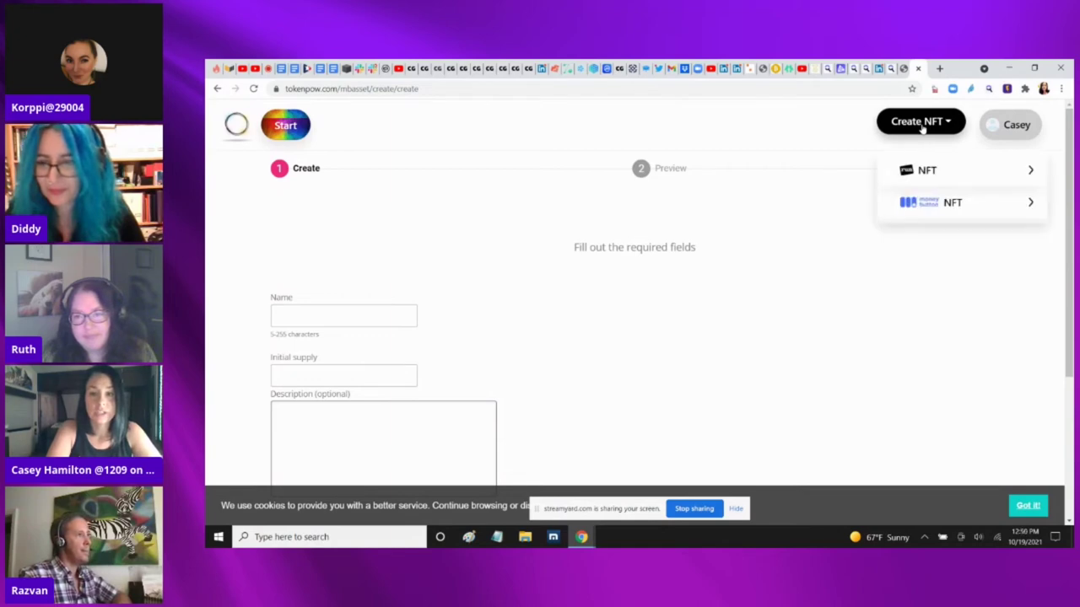
left_click(952, 207)
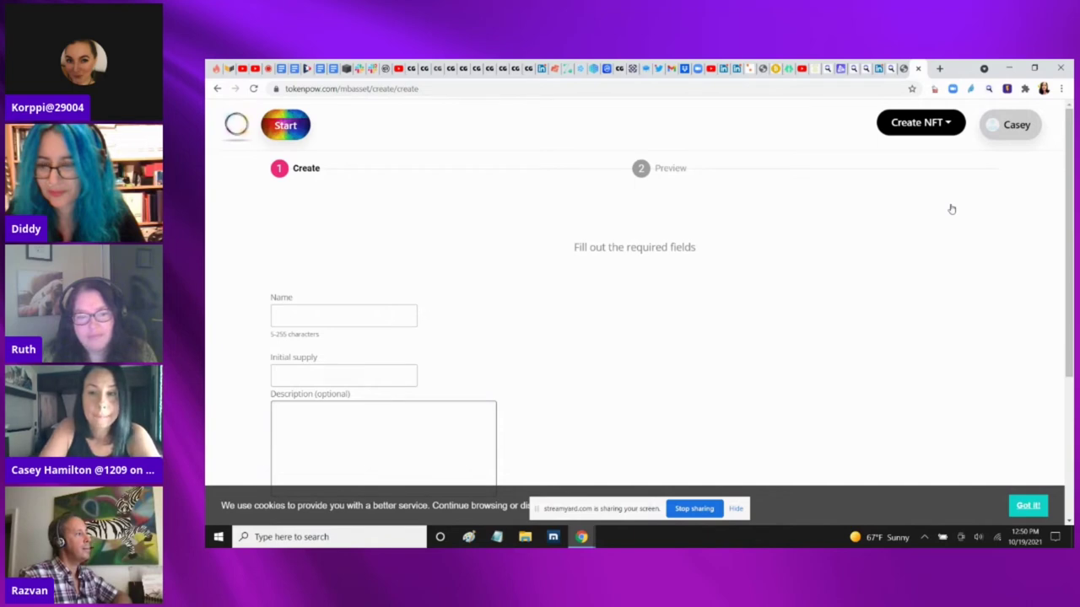
left_click(949, 124)
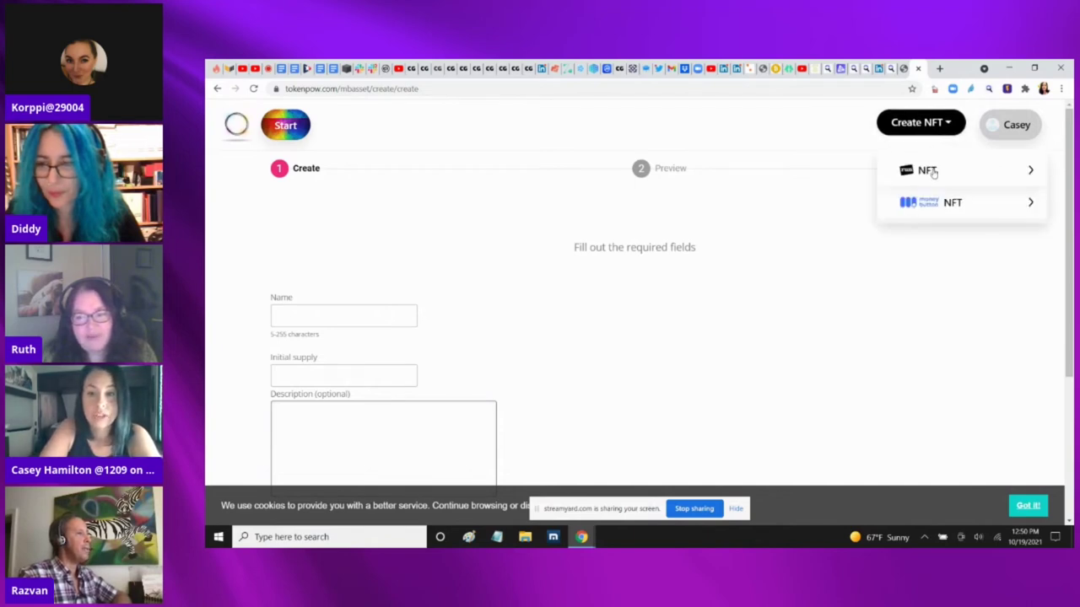
left_click(952, 202)
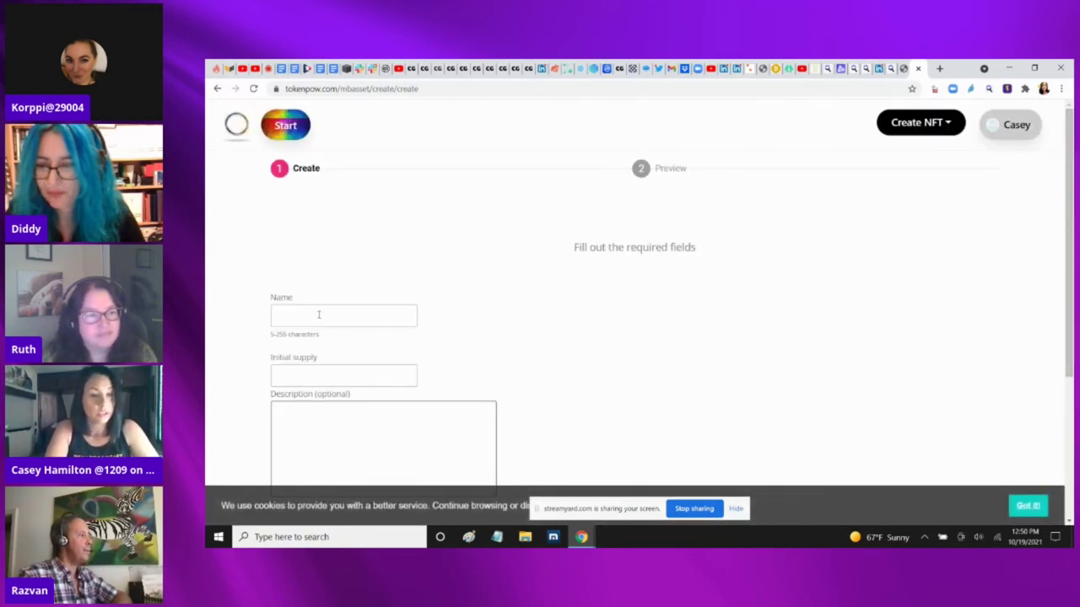
Enter 'Brillouin Energy' as the NFT's name, correcting the typo
left_click(319, 315)
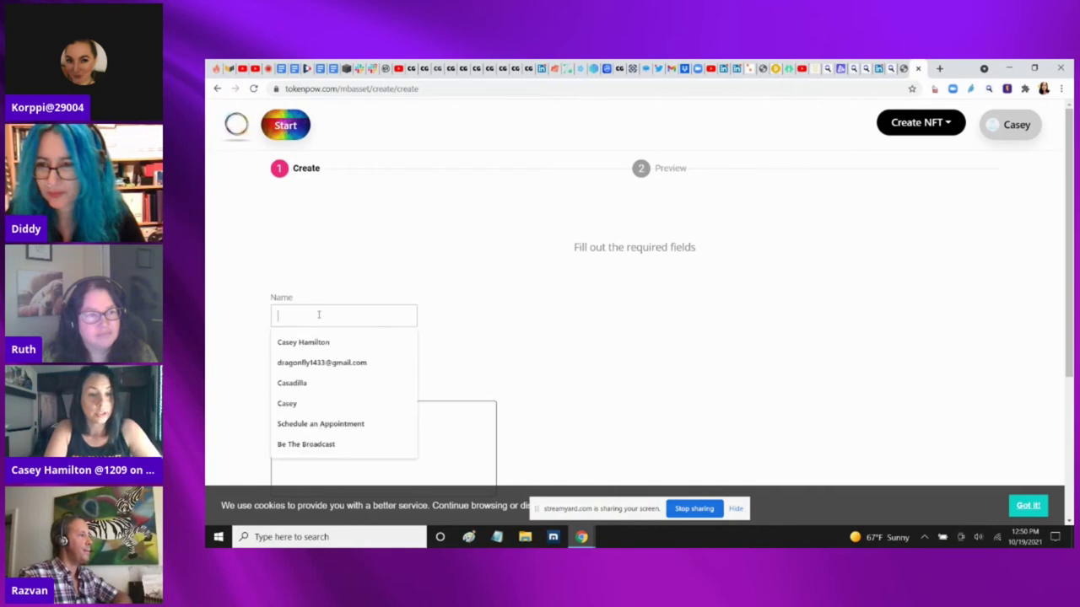
left_click(497, 291)
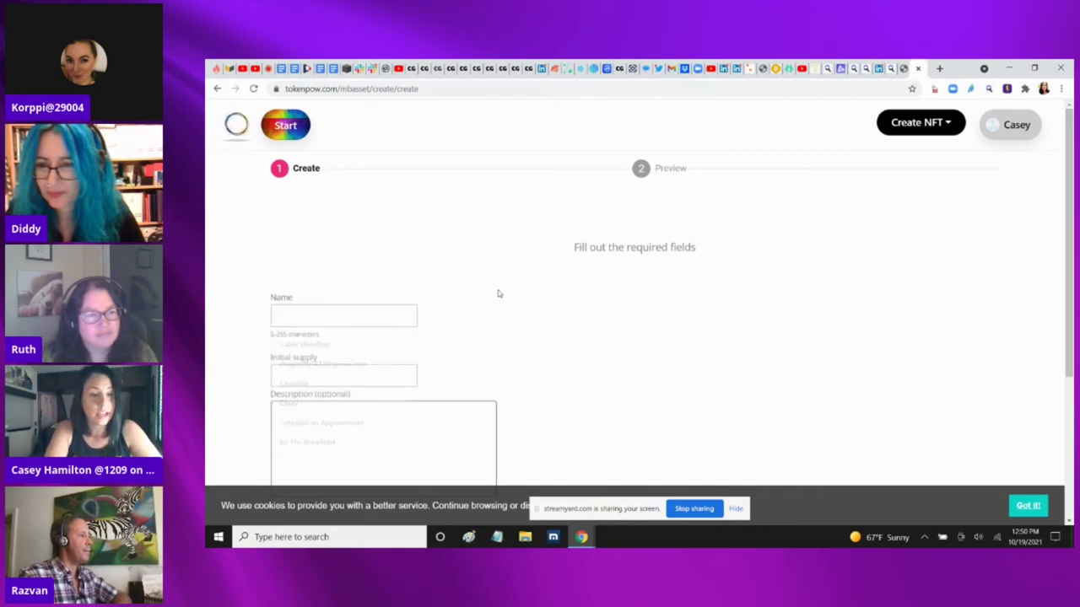
left_click(294, 313)
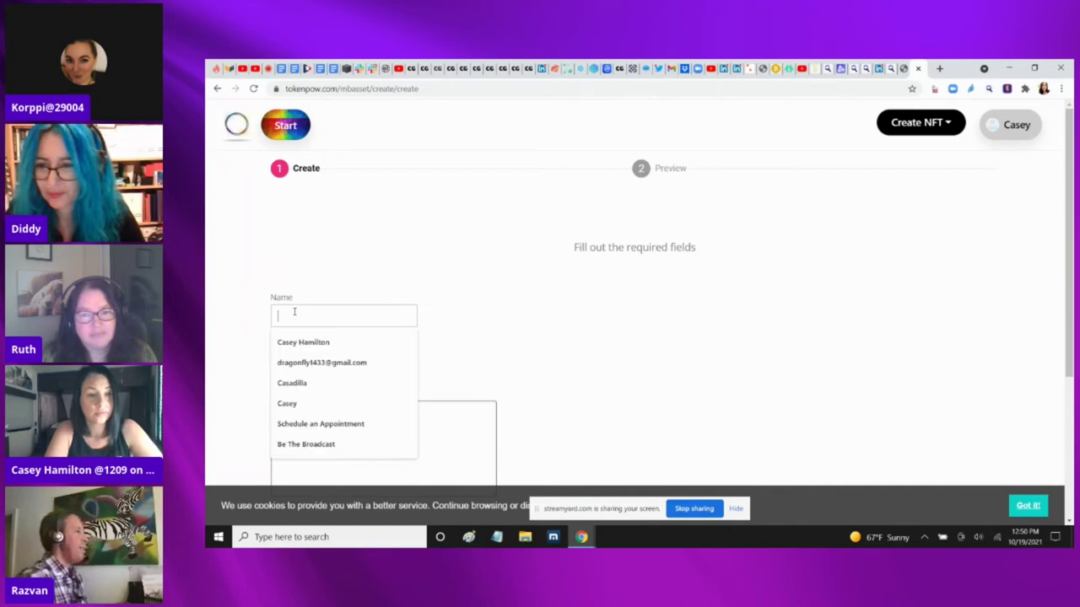
type("Brillouis")
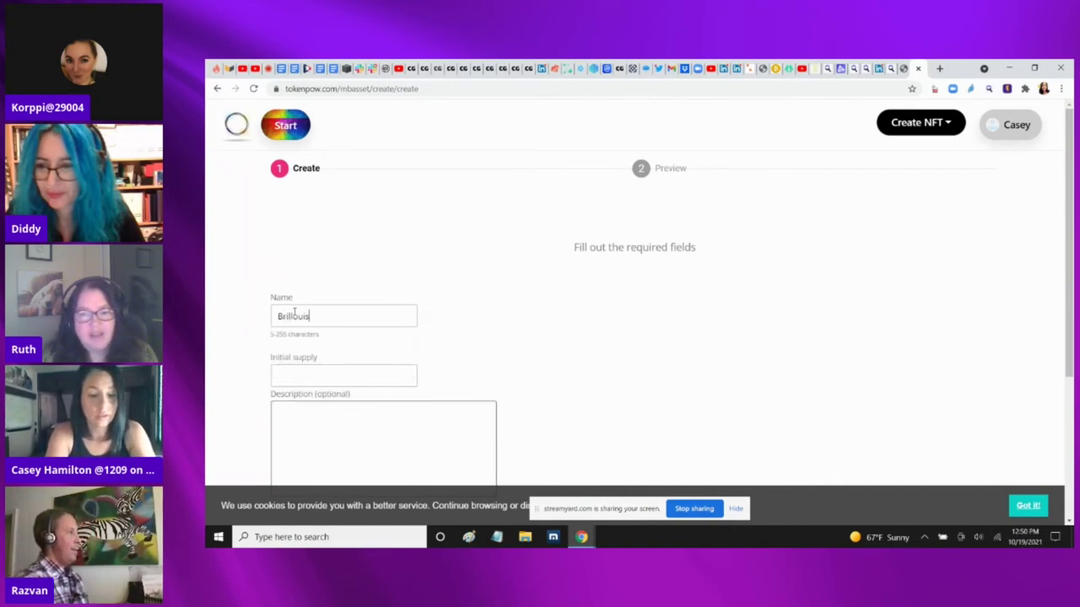
key("BackSpace")
type("n")
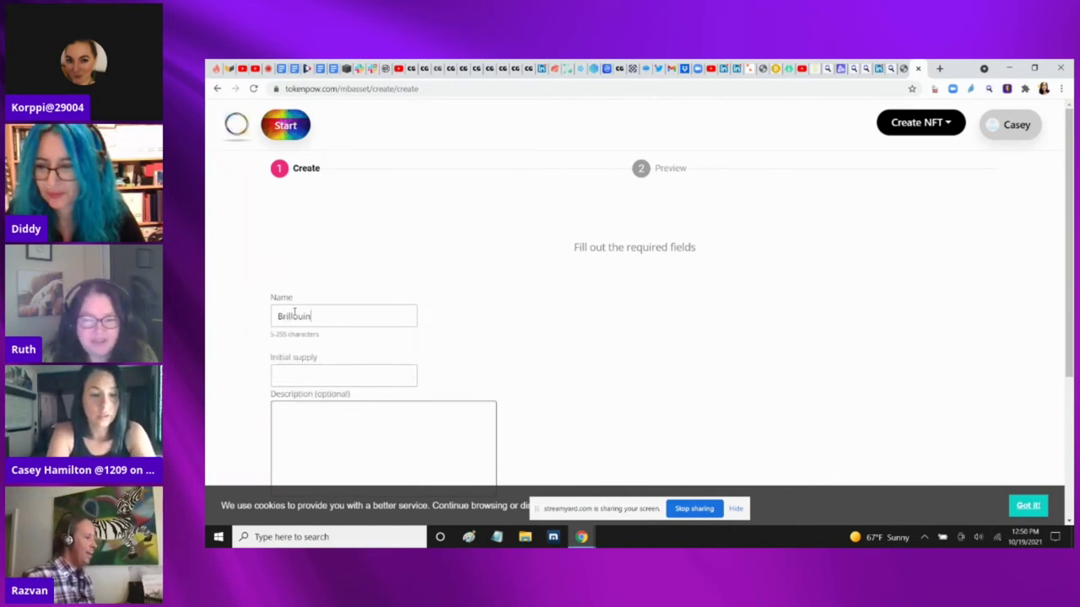
type(" Energy")
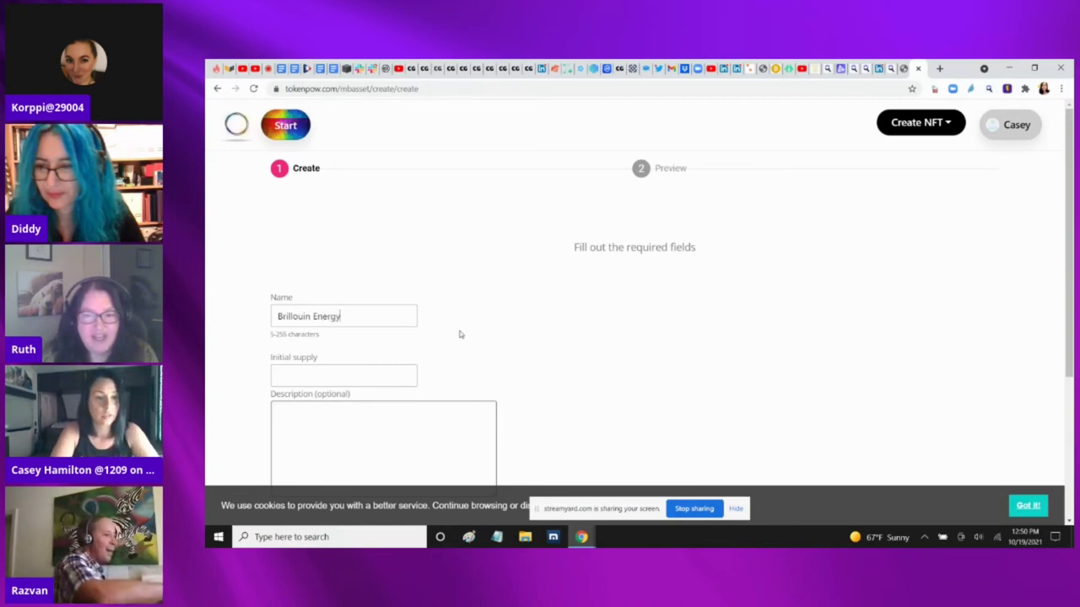
scroll(549, 253, "down", 2)
Set the initial supply to 333
key("Tab")
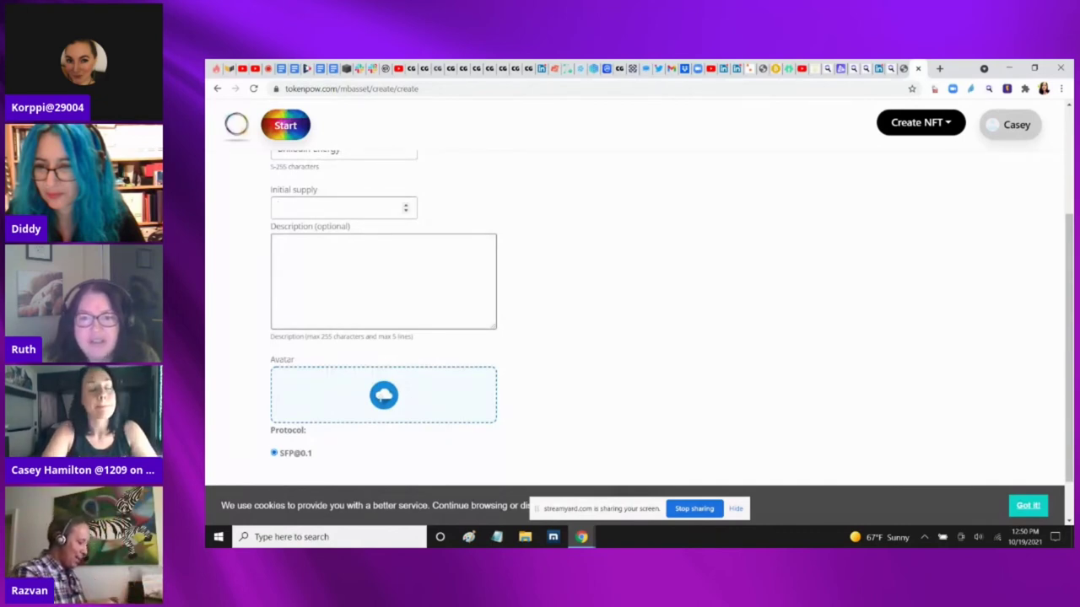
scroll(384, 321, "up", 1)
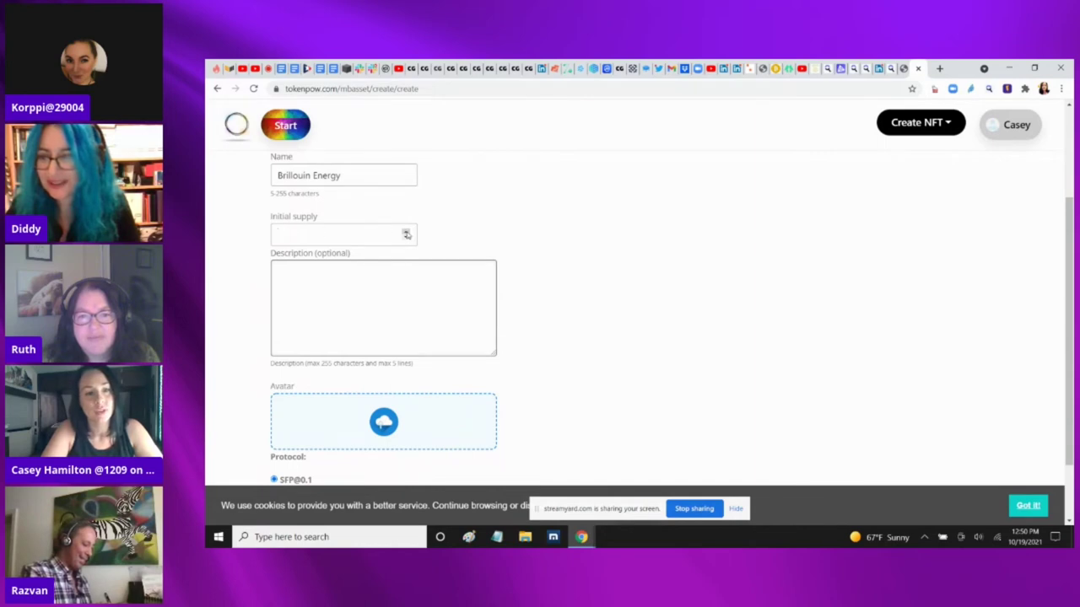
type("9")
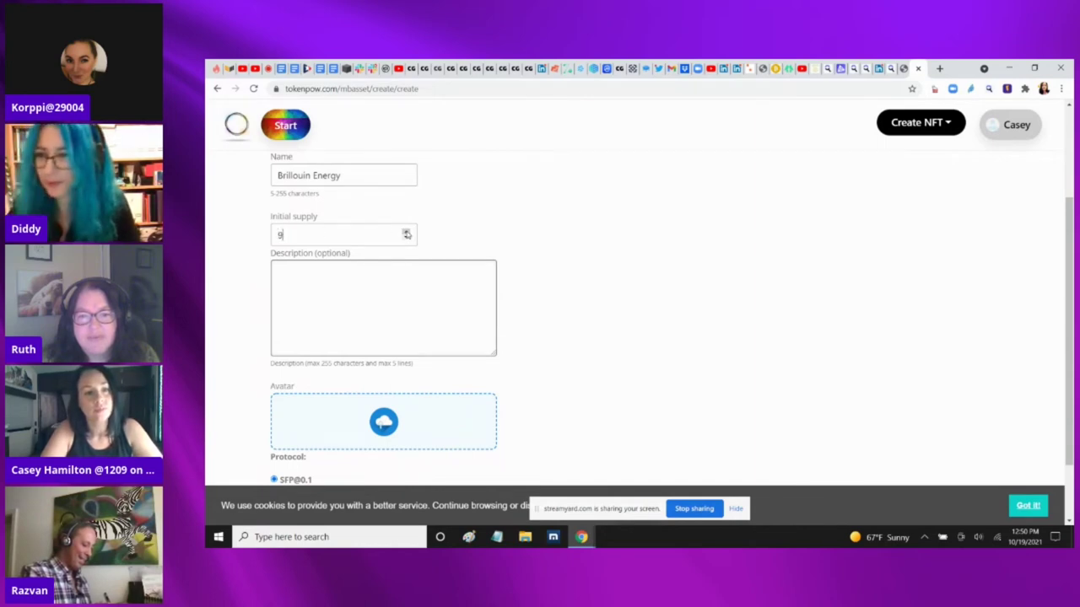
key("BackSpace")
type("333")
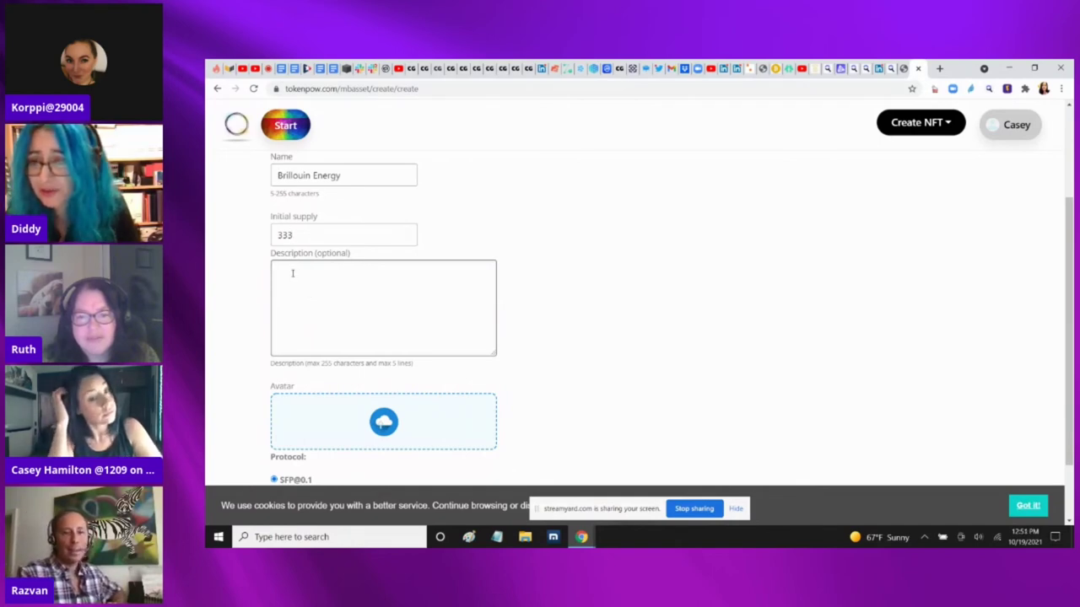
left_click(293, 273)
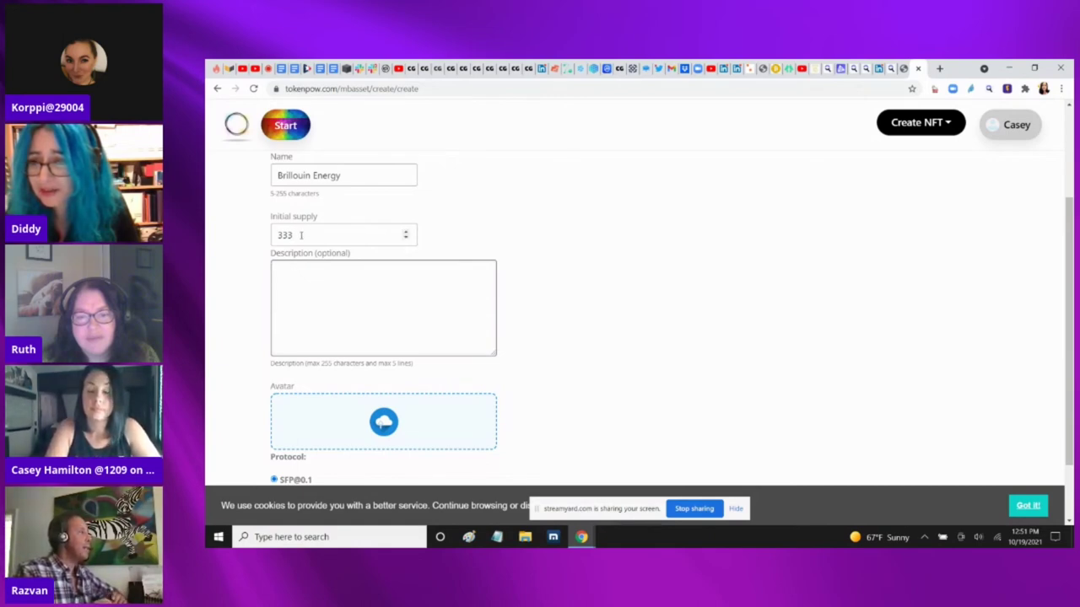
left_click(300, 236)
type("3")
key("BackSpace")
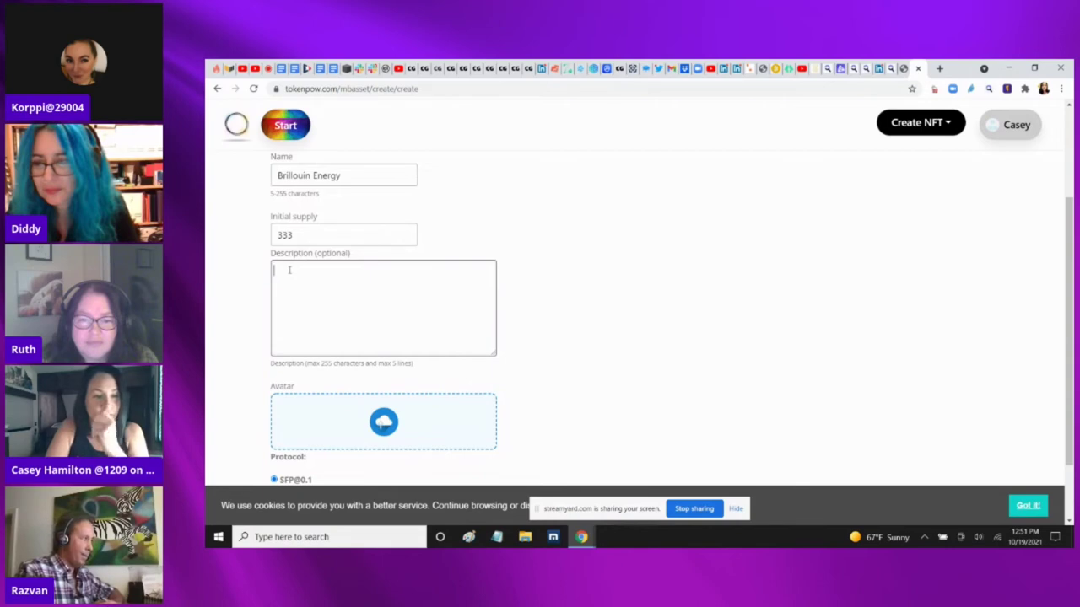
Attach Brillouin NFT.jpeg as the token's avatar image
left_click(289, 270)
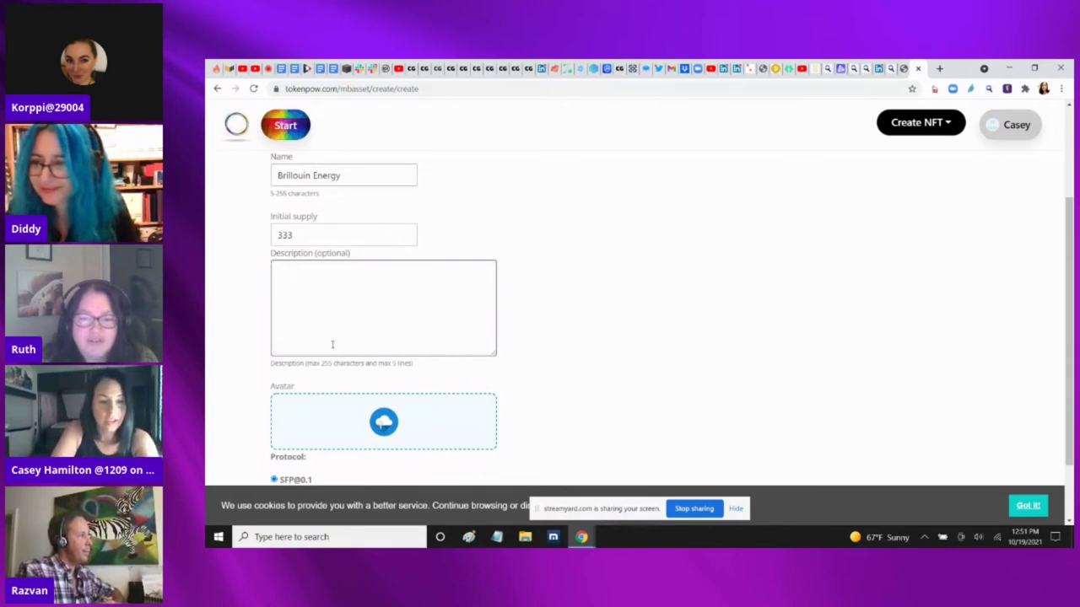
left_click(384, 425)
double_click(378, 159)
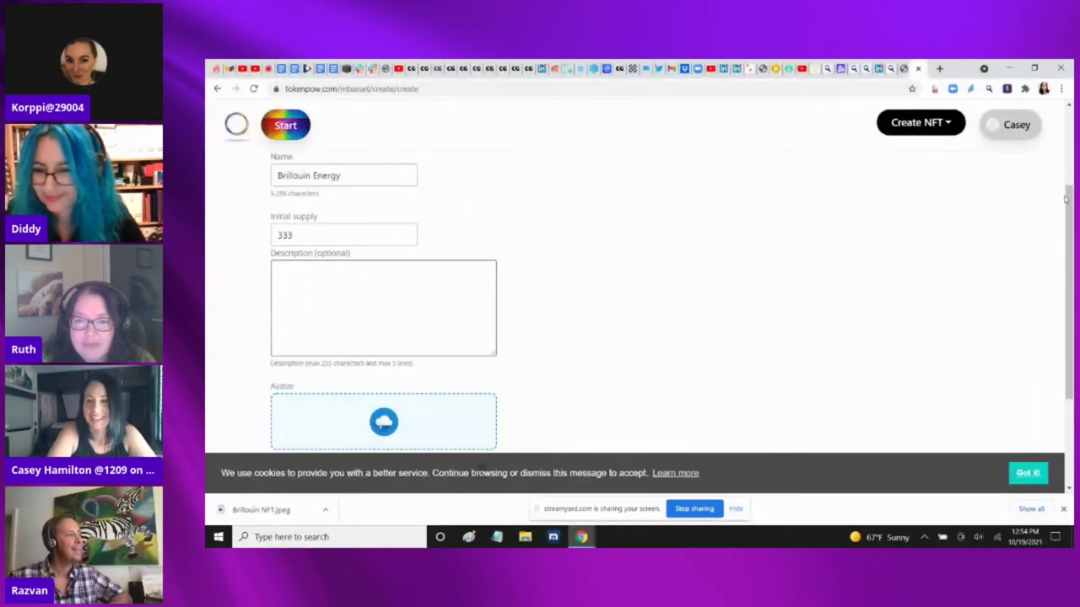
scroll(1070, 205, "down", 2)
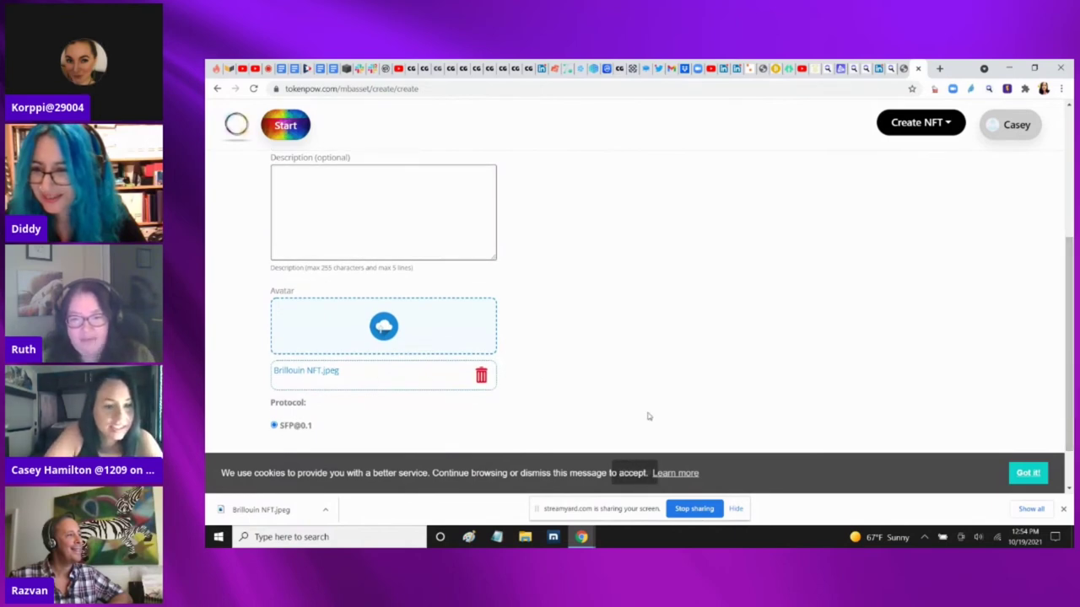
scroll(975, 384, "down", 1)
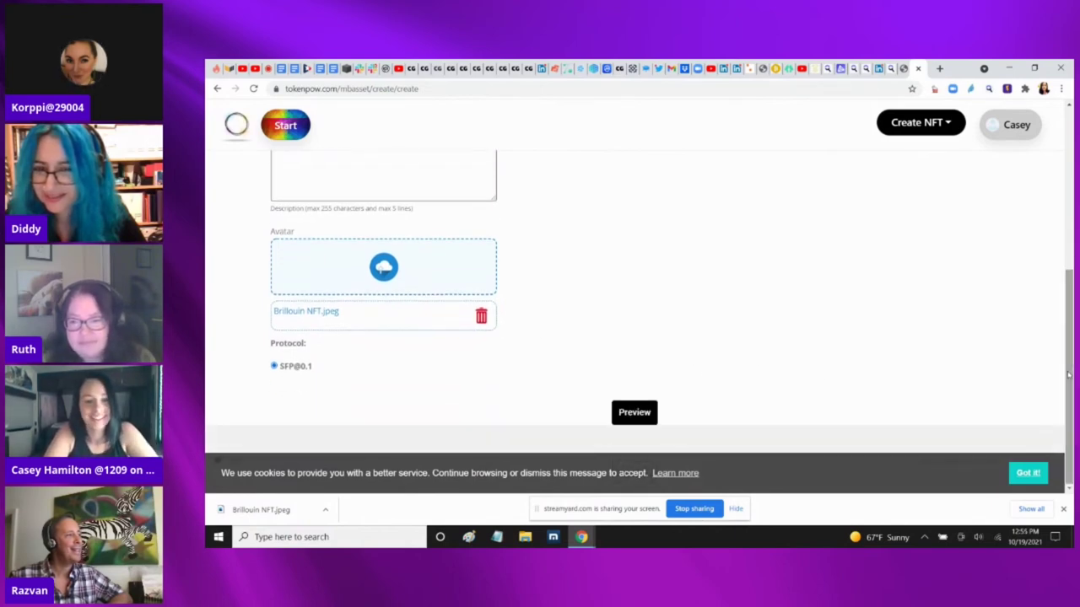
Preview the Brillouin Energy token summary, then create the asset
left_click(634, 415)
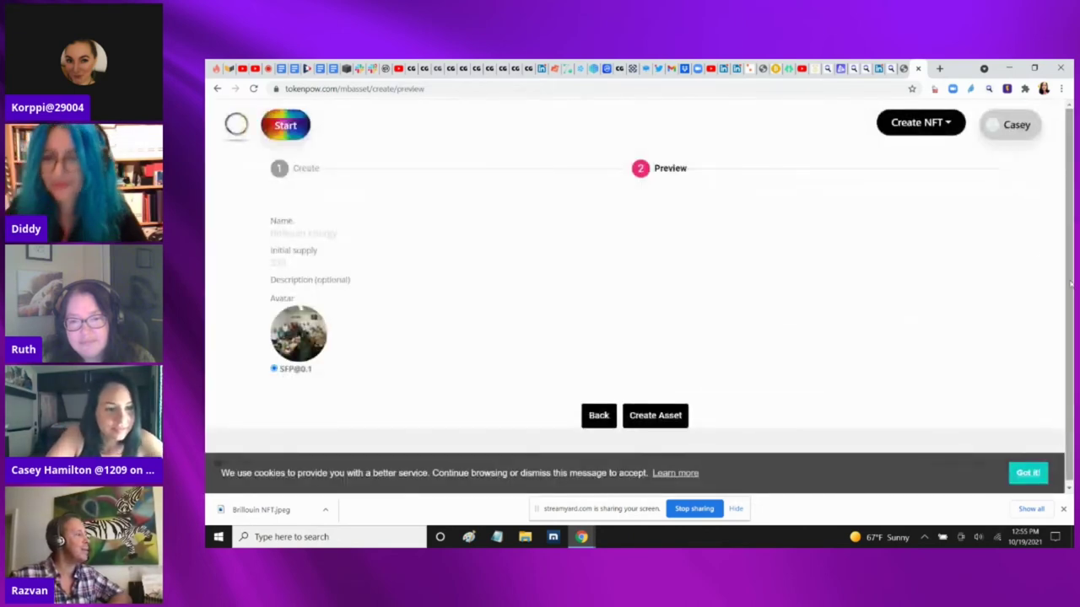
scroll(1065, 272, "down", 1)
scroll(1065, 272, "up", 1)
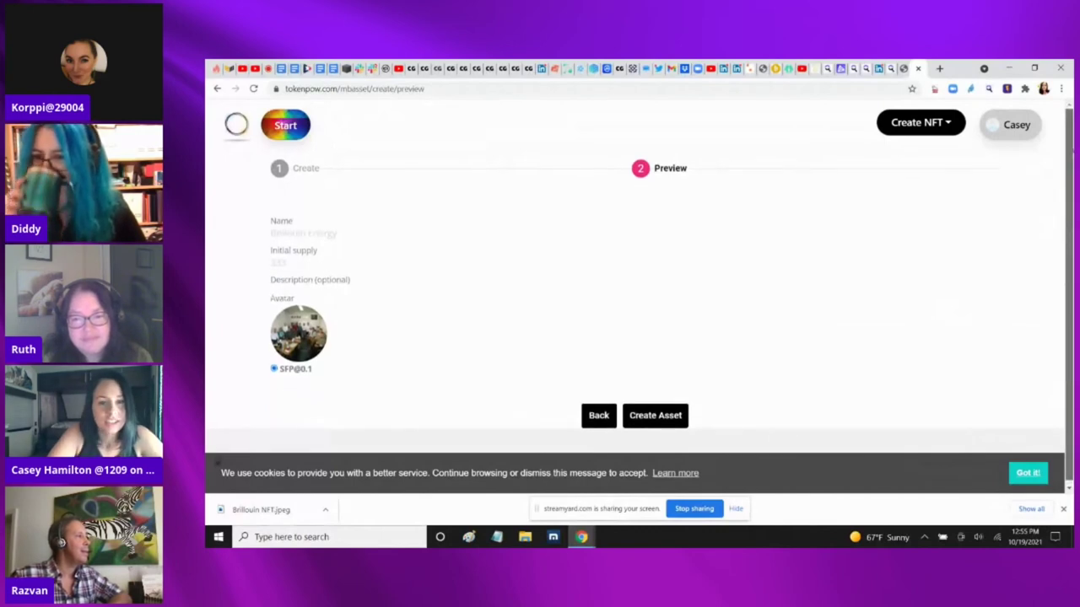
left_click(673, 425)
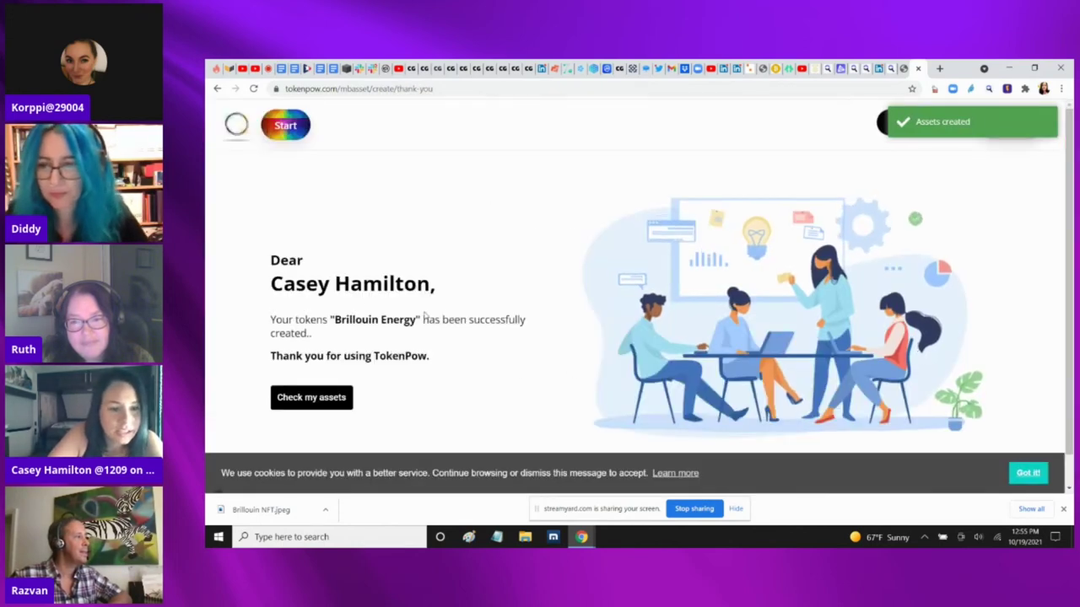
Open My Assets, inspect Brillouin Energy's modify form, and go back unchanged
left_click(334, 398)
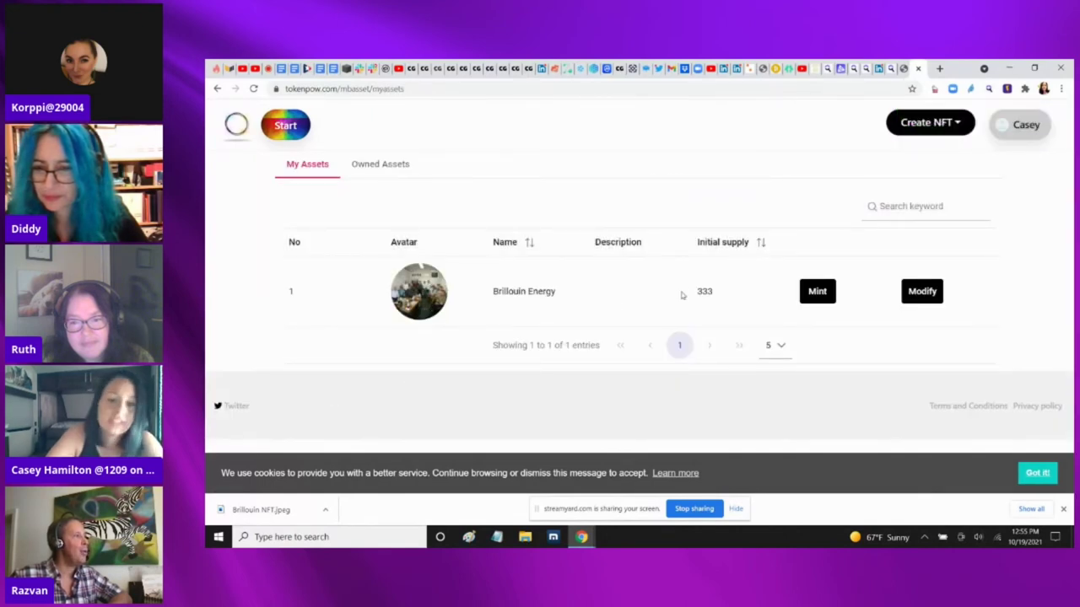
left_click(920, 292)
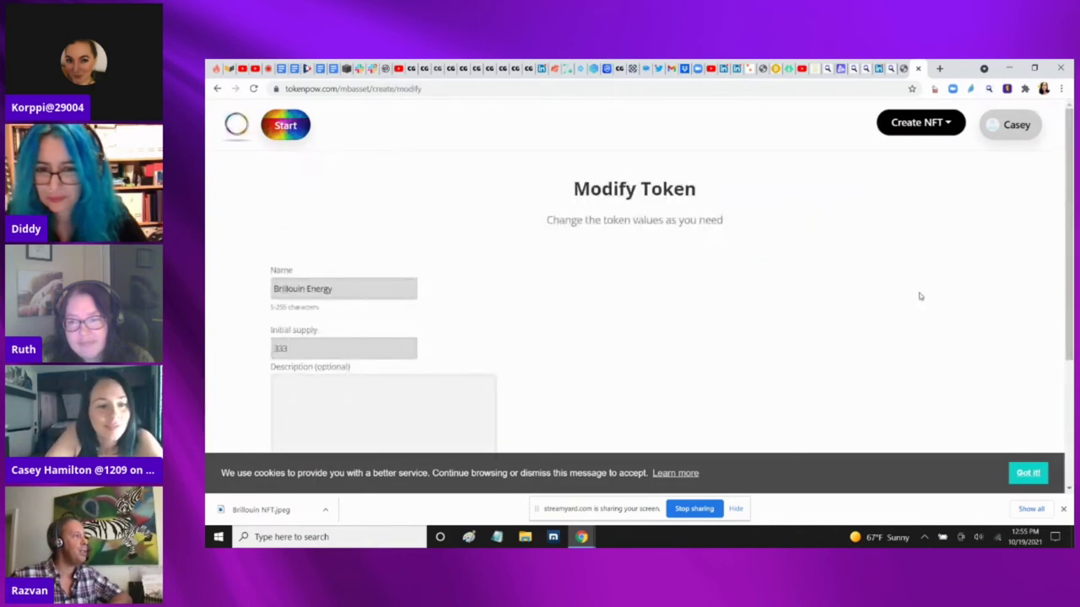
scroll(634, 296, "down", 3)
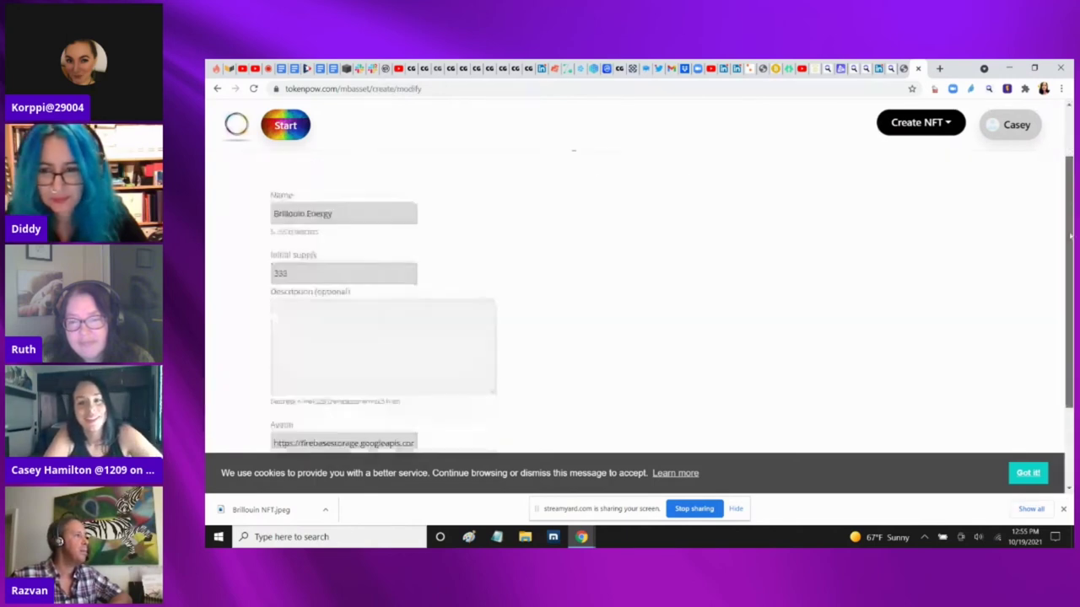
scroll(634, 295, "up", 3)
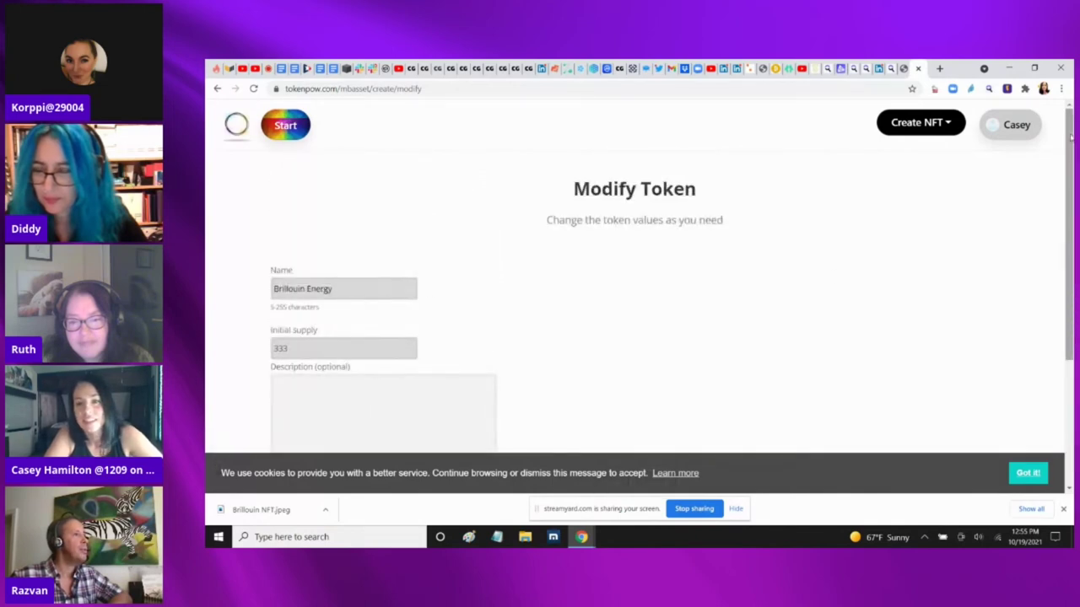
left_click_drag(1070, 137, 1070, 260)
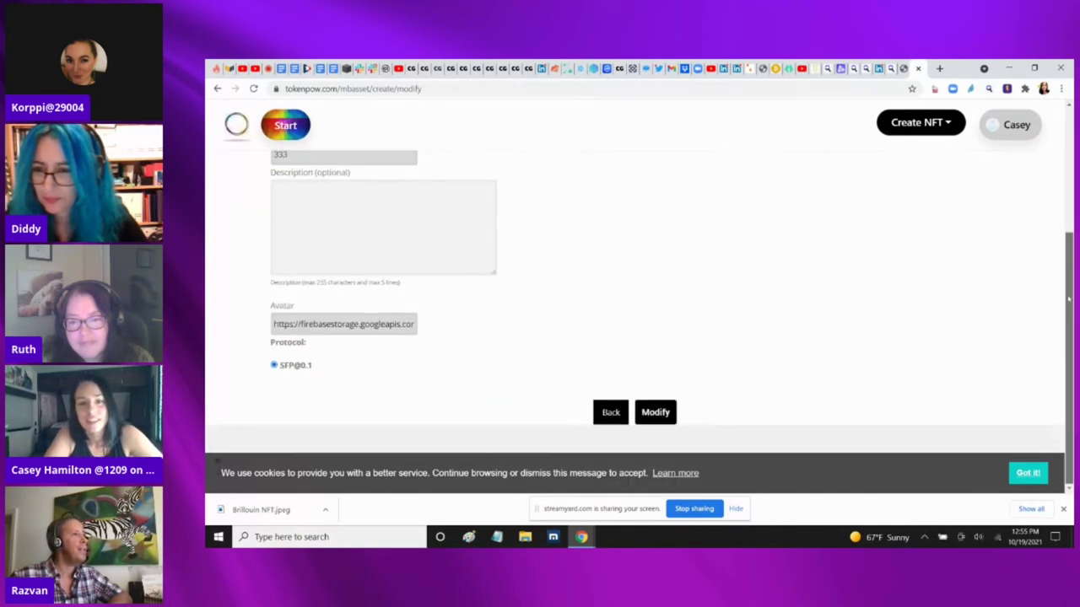
left_click(611, 413)
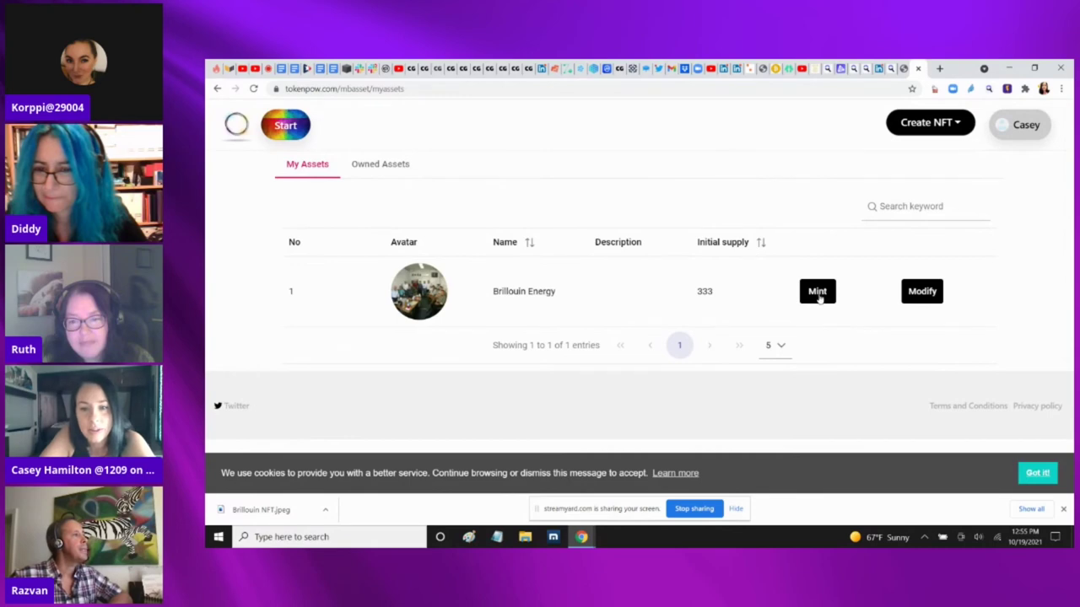
Mint all 333 Brillouin Energy tokens with the 333 TOKENS slider
left_click(818, 292)
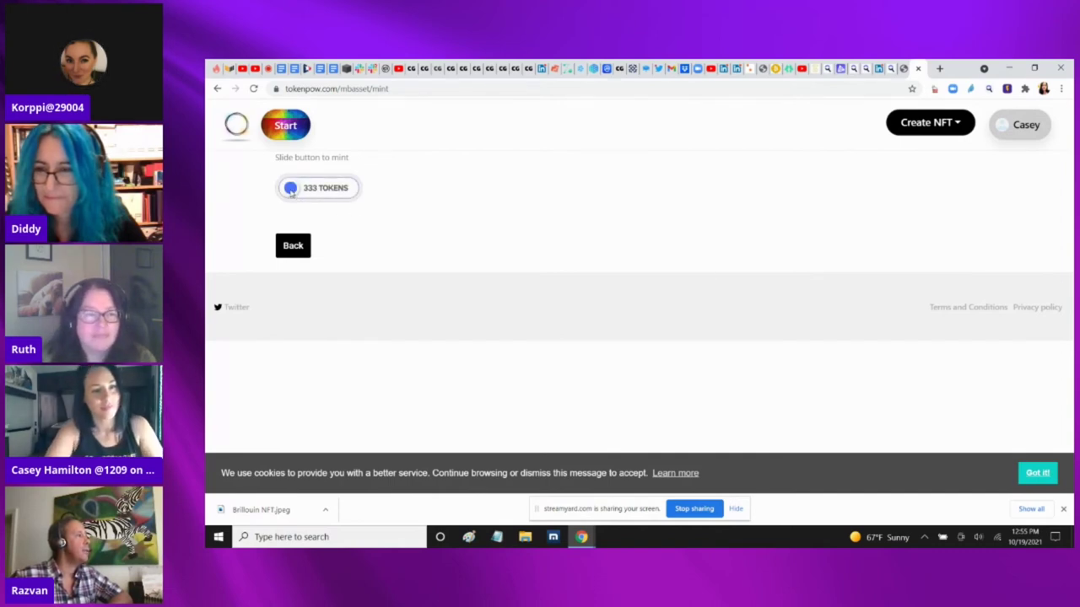
left_click(291, 189)
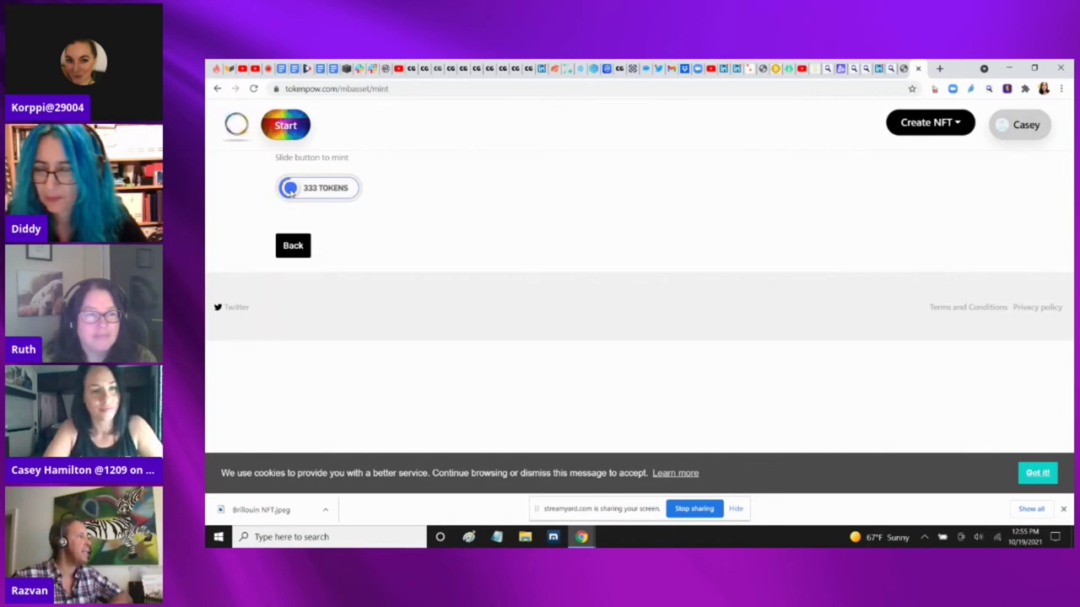
left_click_drag(291, 189, 393, 193)
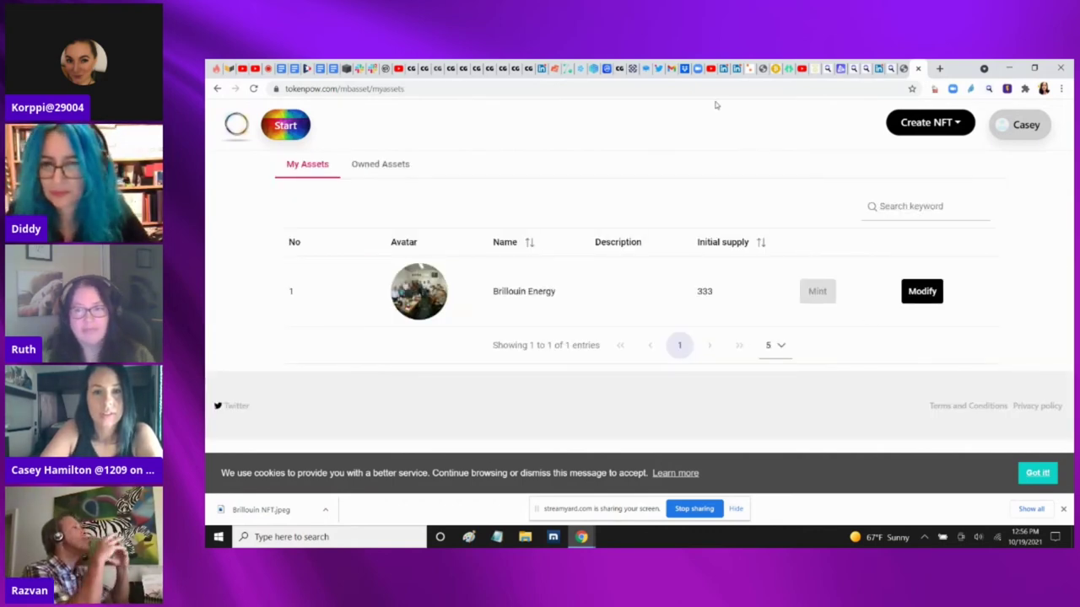
Refresh the Money Button wallet and open the Transfer form for Brillouin Energy
left_click(630, 68)
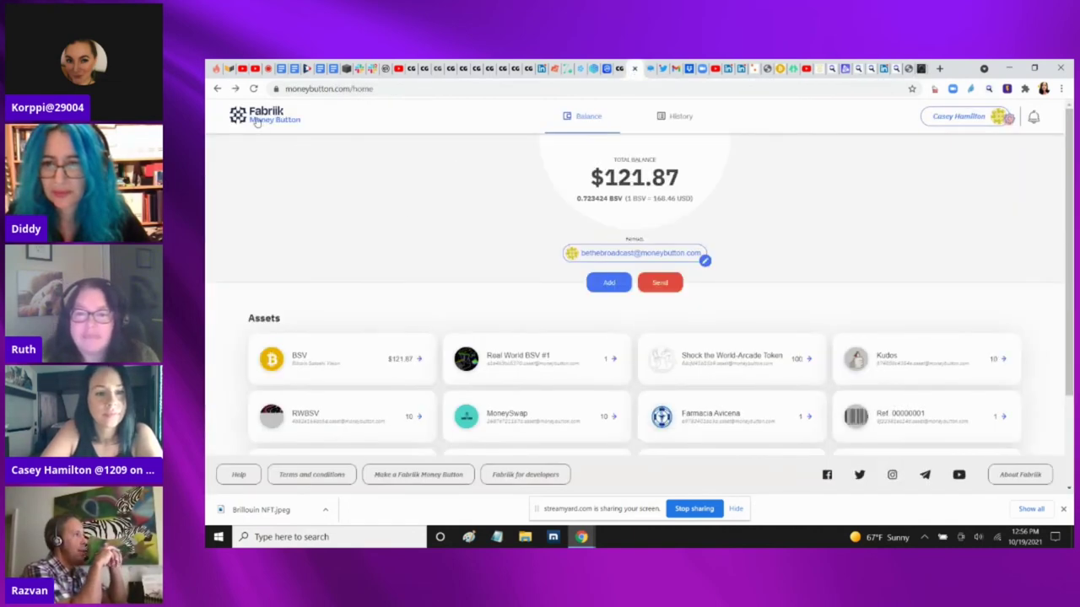
left_click(254, 90)
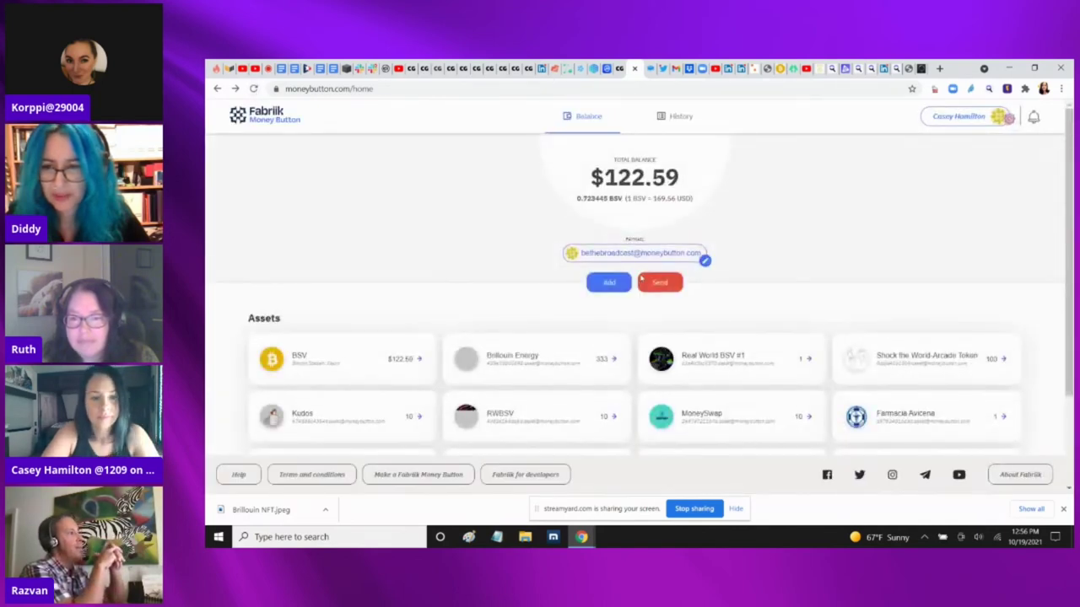
left_click(517, 358)
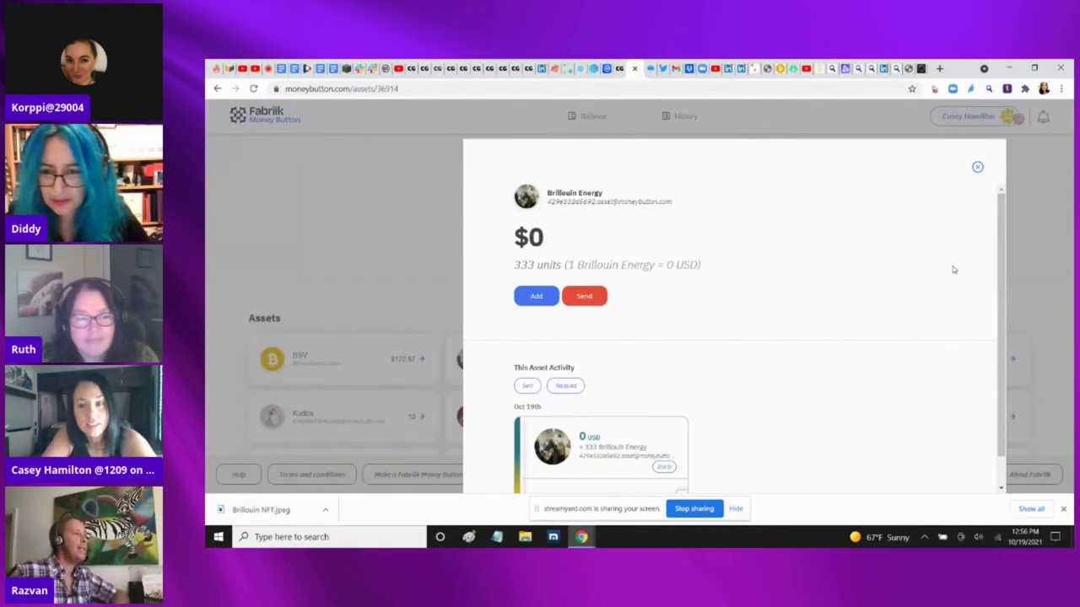
left_click_drag(1001, 254, 1006, 323)
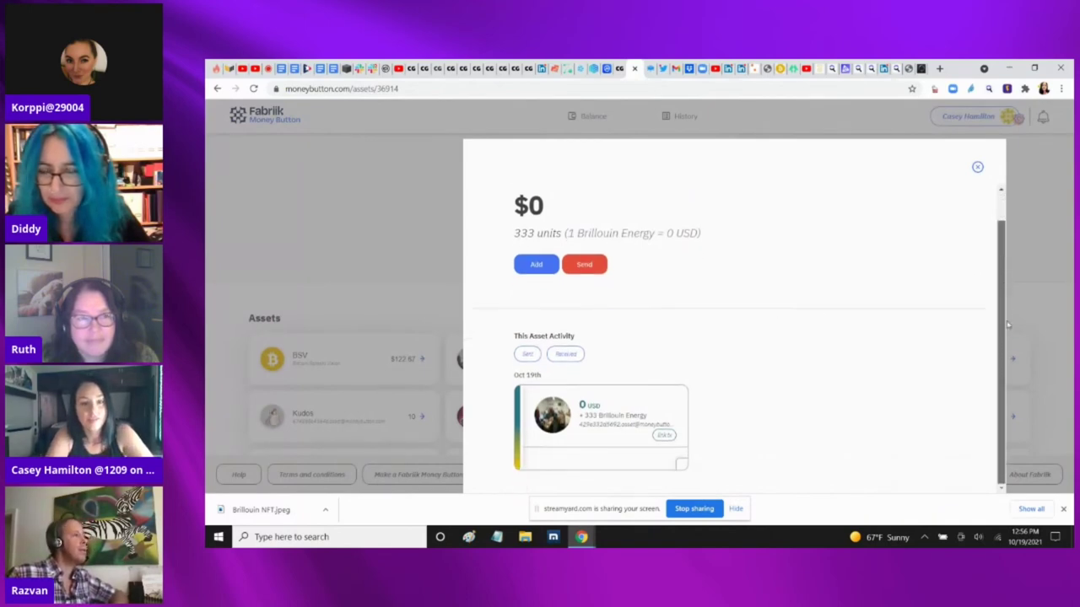
left_click(584, 264)
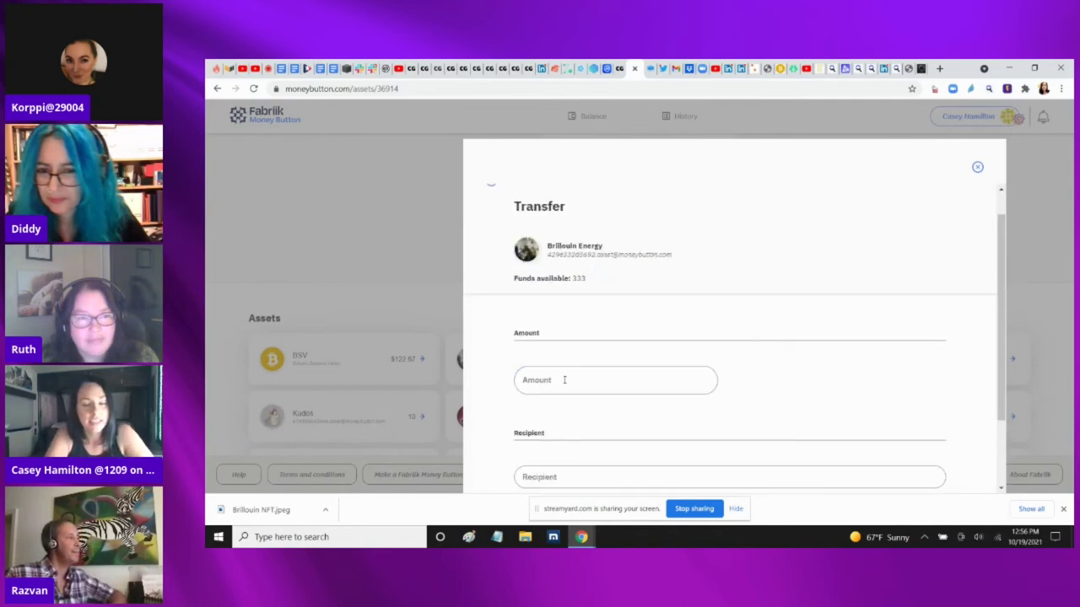
Send 3 Brillouin Energy tokens to the recipient's paymail address
left_click(565, 381)
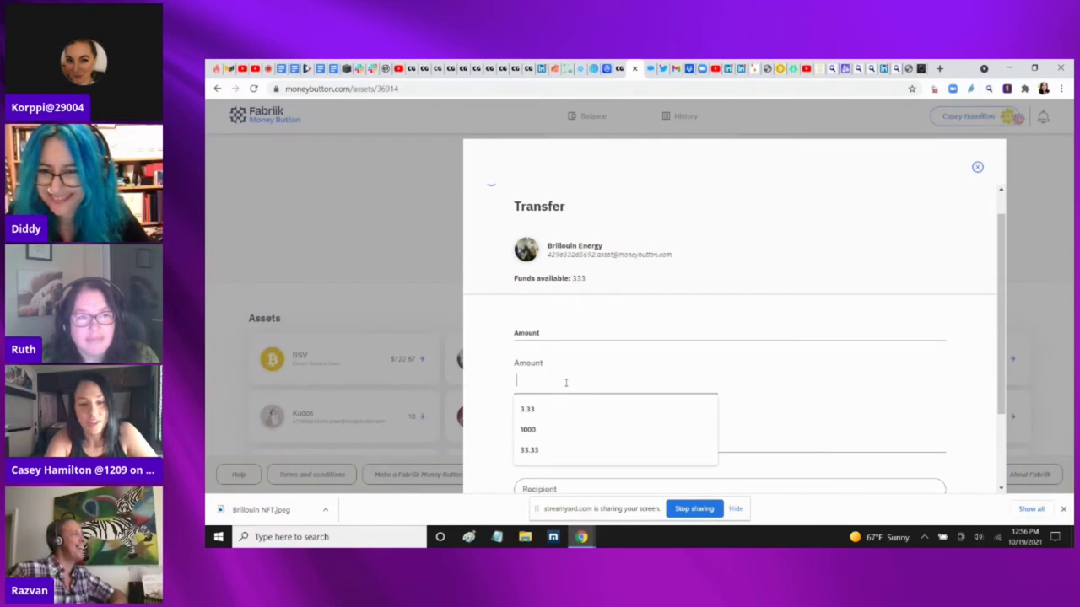
type("3")
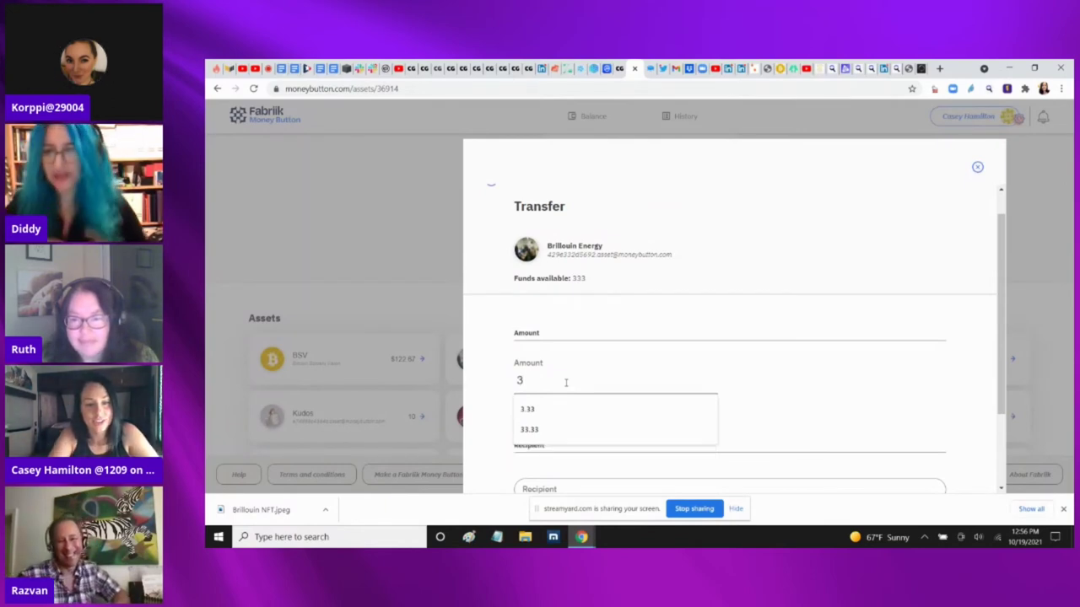
left_click(747, 372)
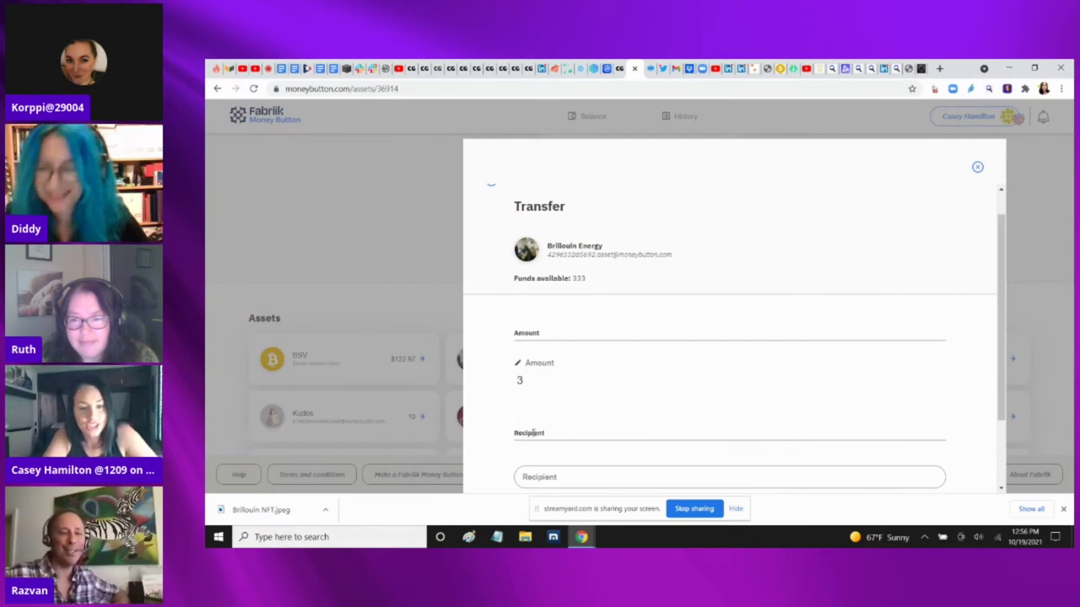
left_click(556, 476)
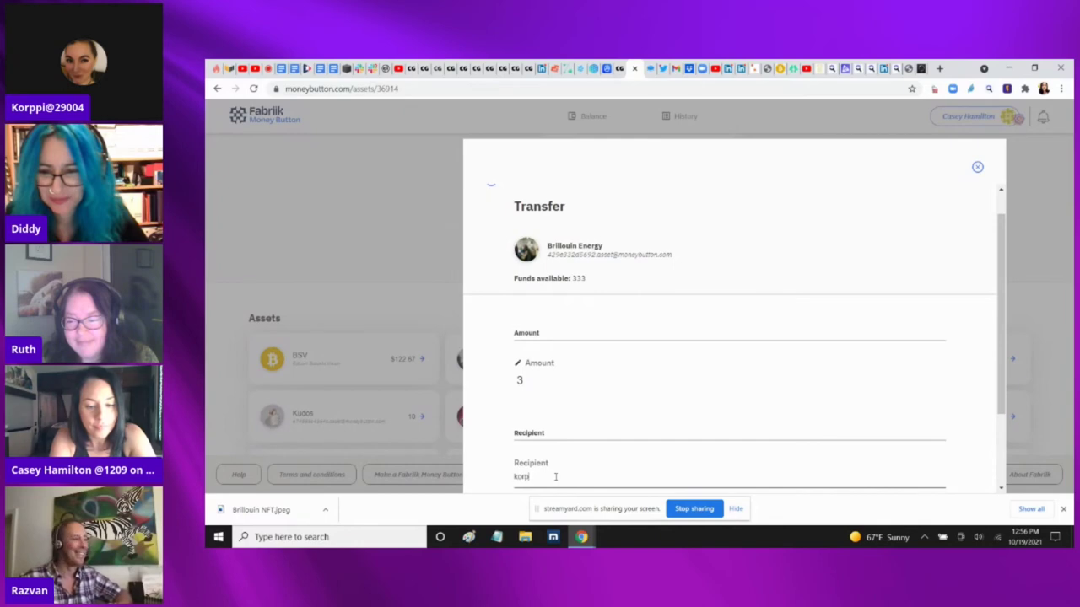
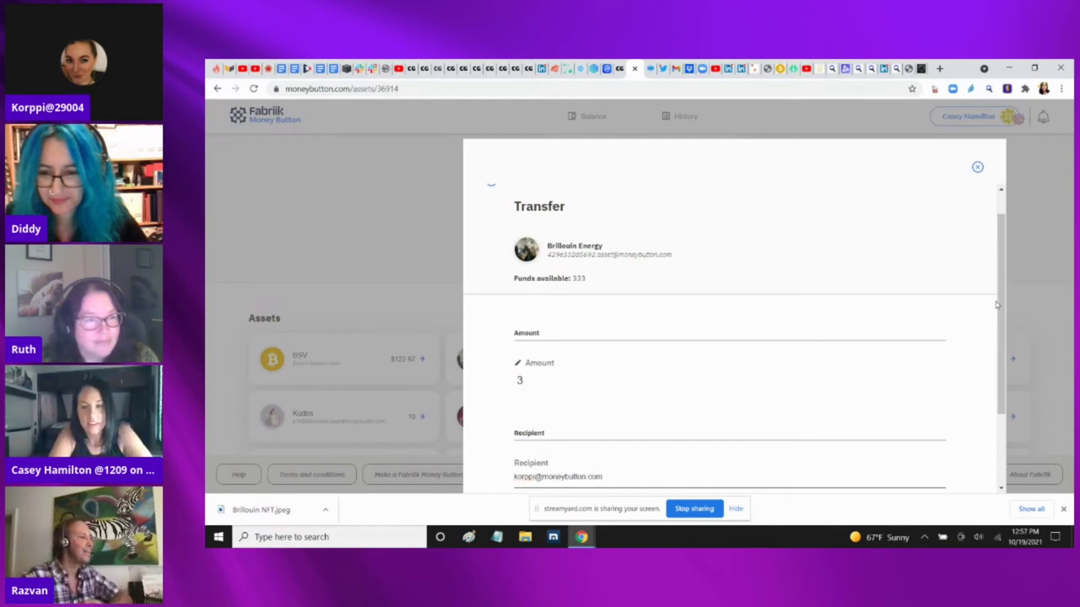
scroll(998, 335, "down", 3)
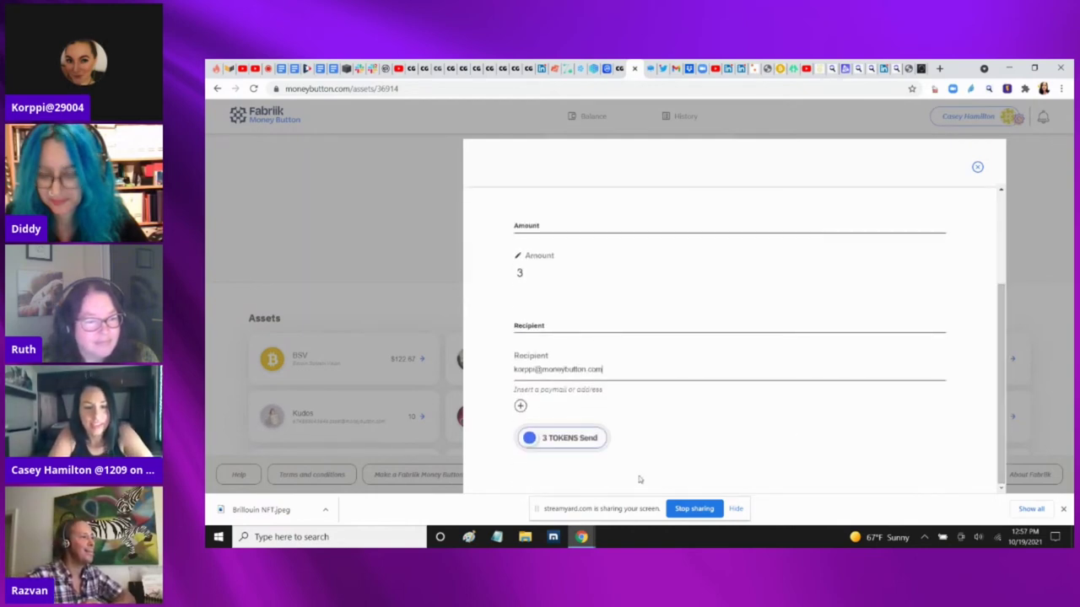
left_click_drag(529, 442, 682, 442)
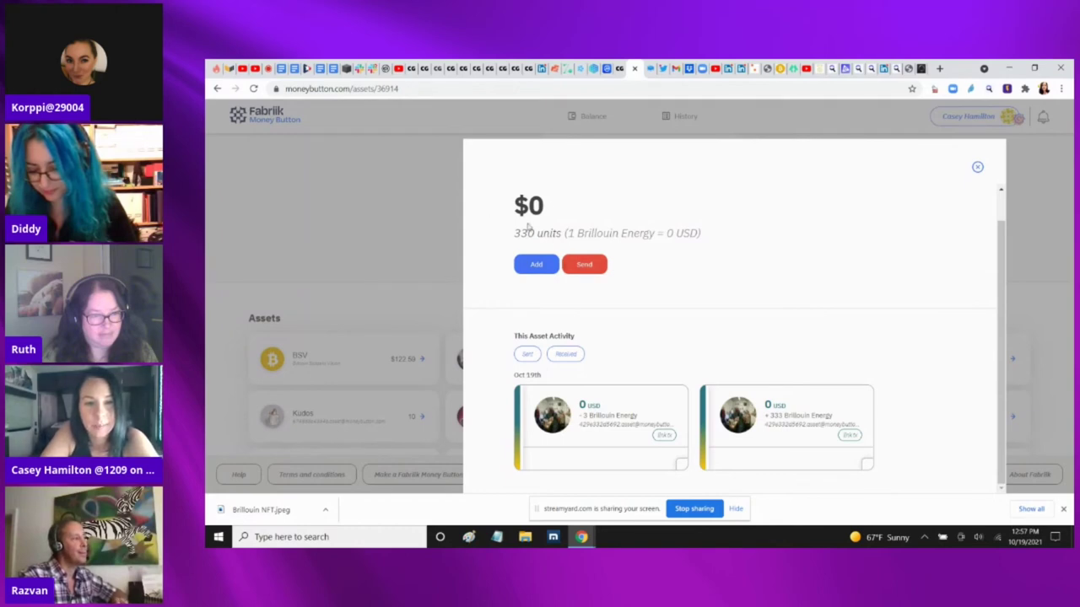
Close the asset details and return to the TokenPow My Assets page
left_click(976, 169)
left_click(519, 358)
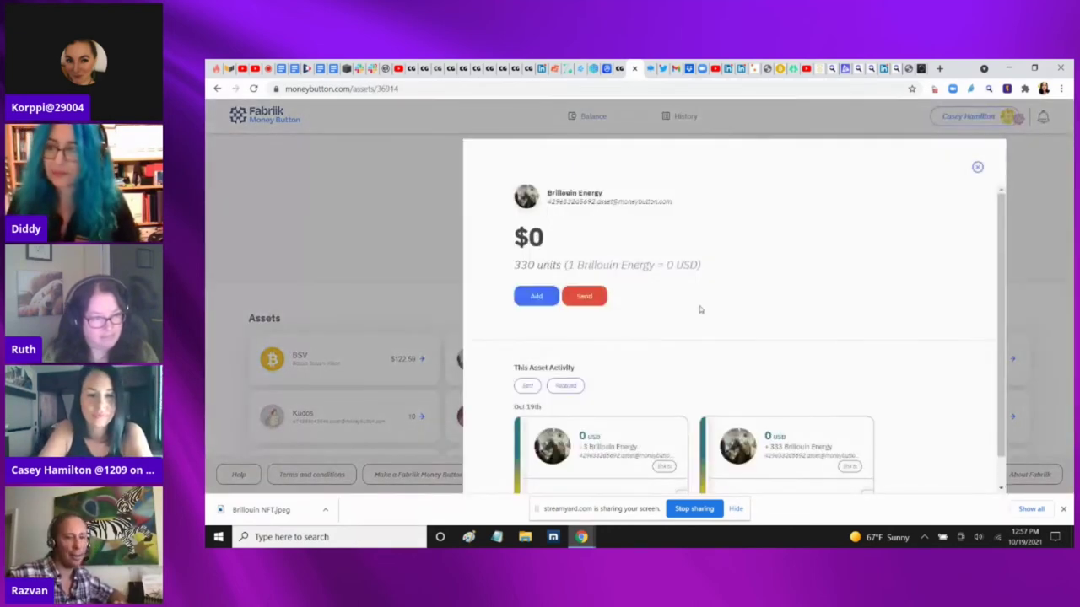
left_click(900, 68)
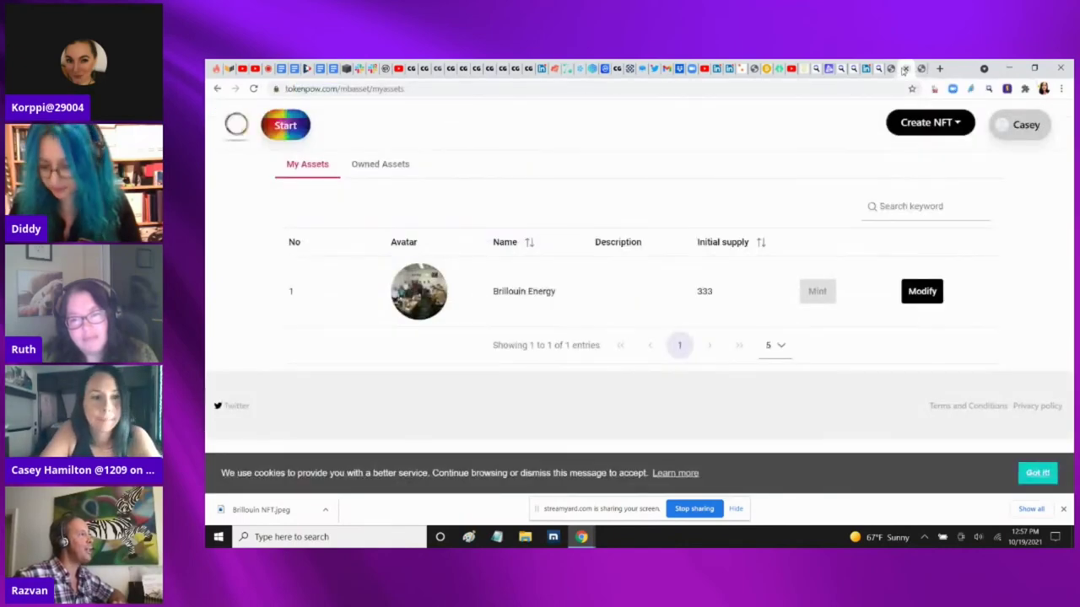
Create a new auction titled 'Brillouin Energy Team Photo NFT'
left_click(295, 129)
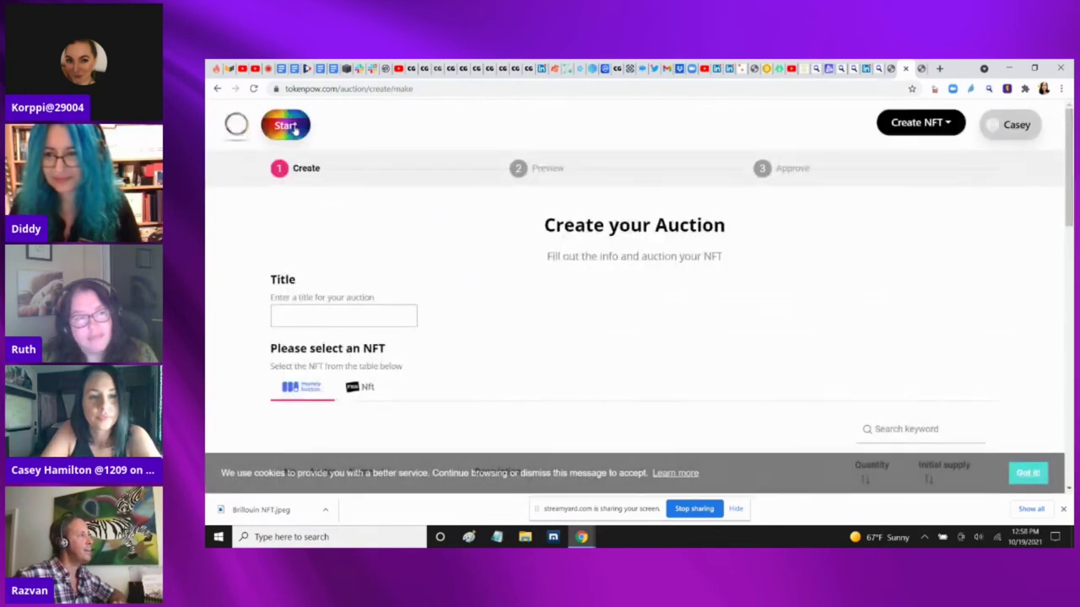
scroll(295, 127, "down", 2)
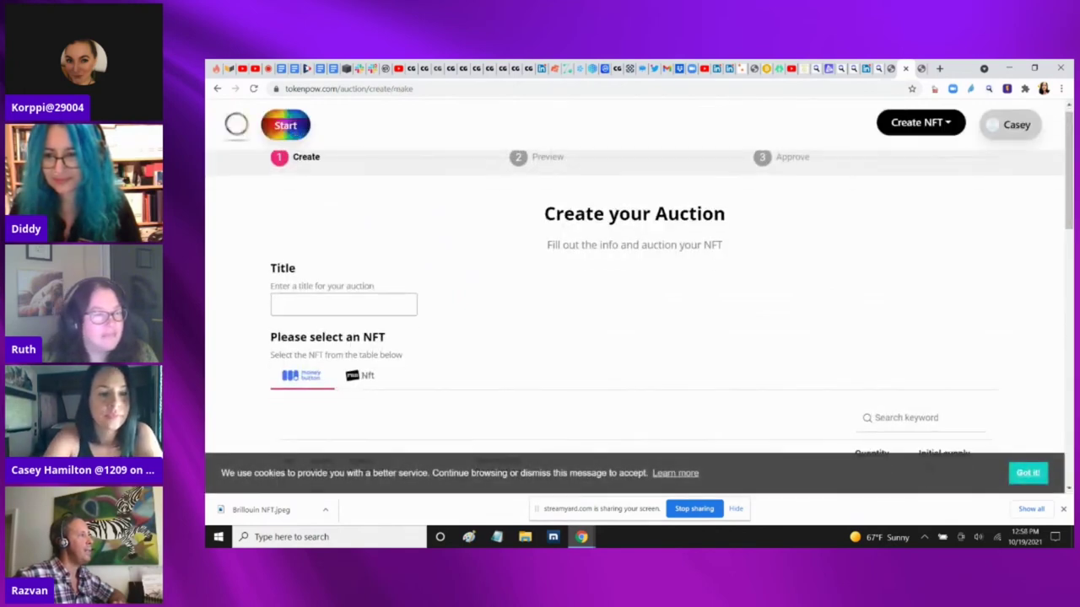
scroll(301, 246, "up", 1)
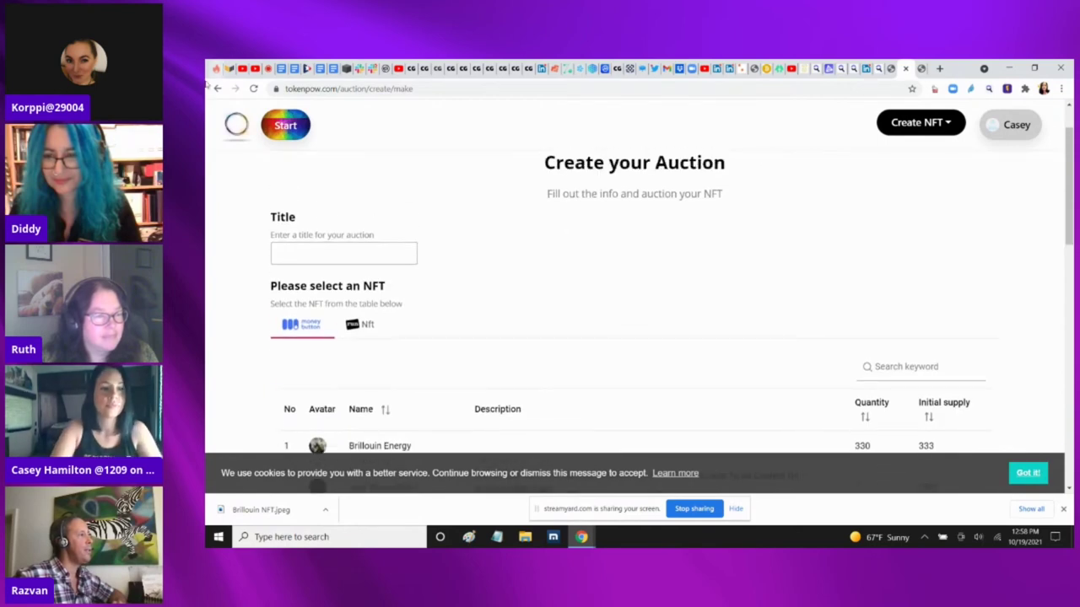
left_click(301, 255)
type("Brillouin Energy")
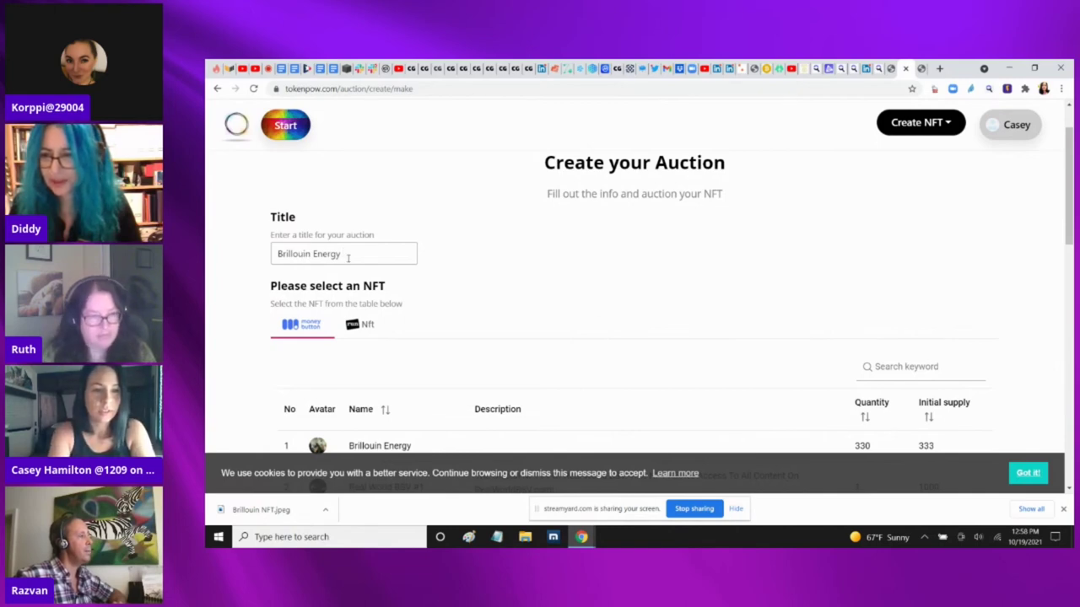
type("Te")
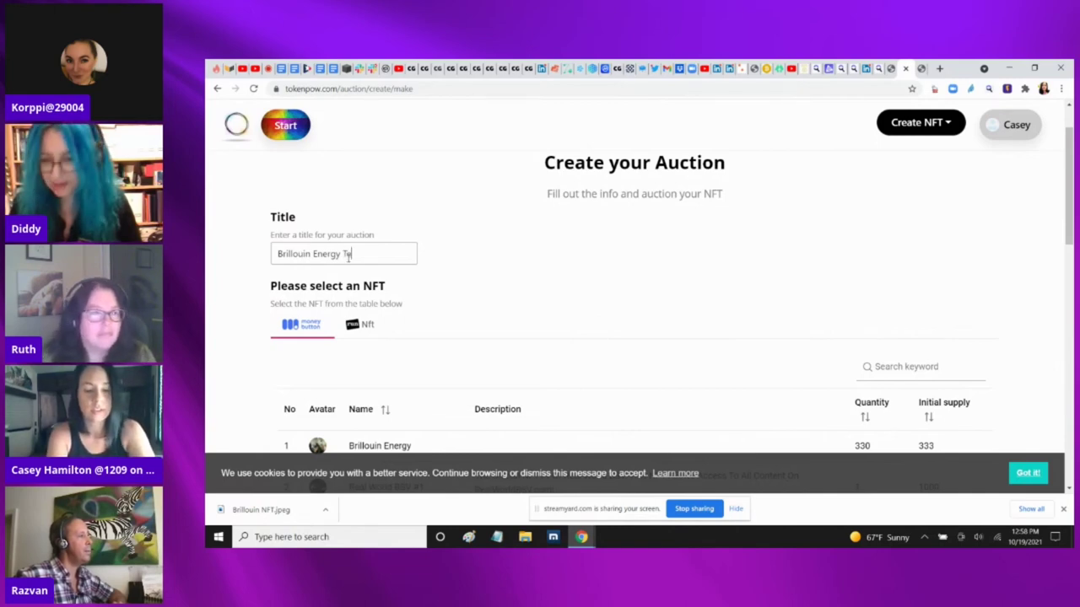
type("am Phot")
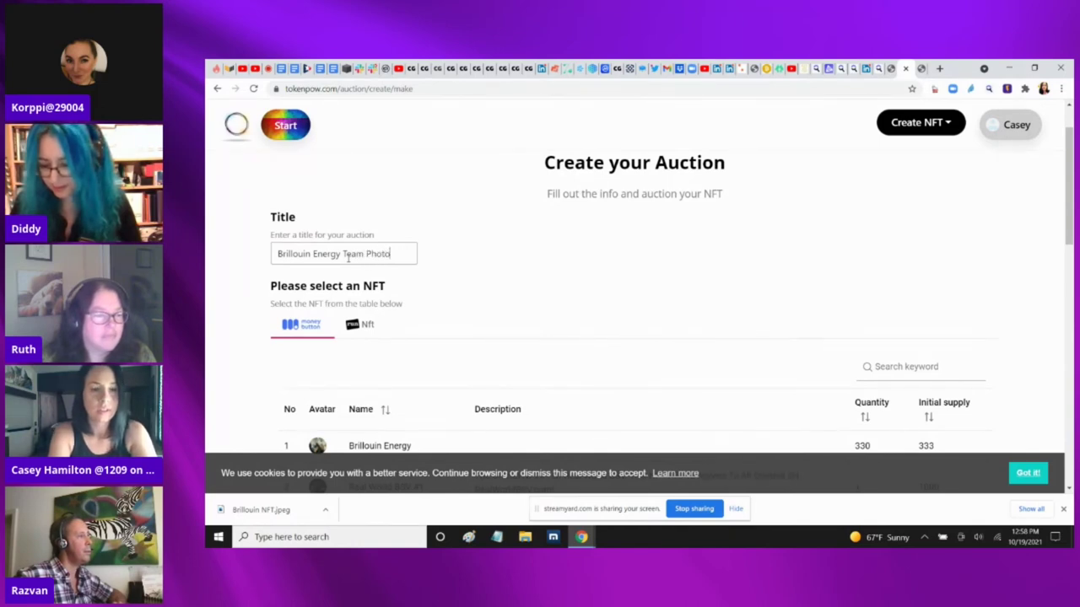
type("o")
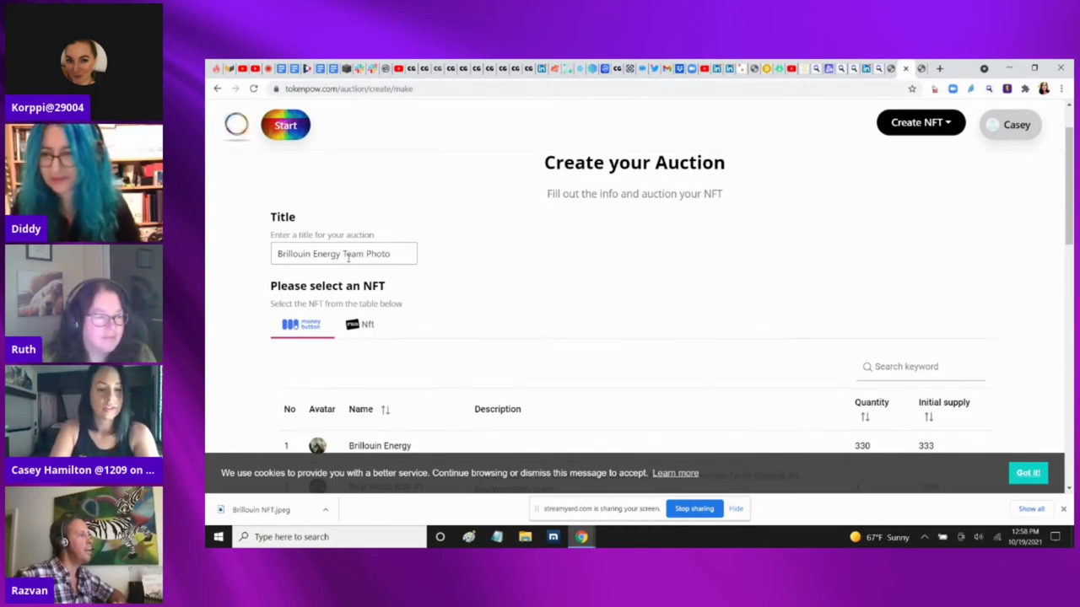
type(" NFT")
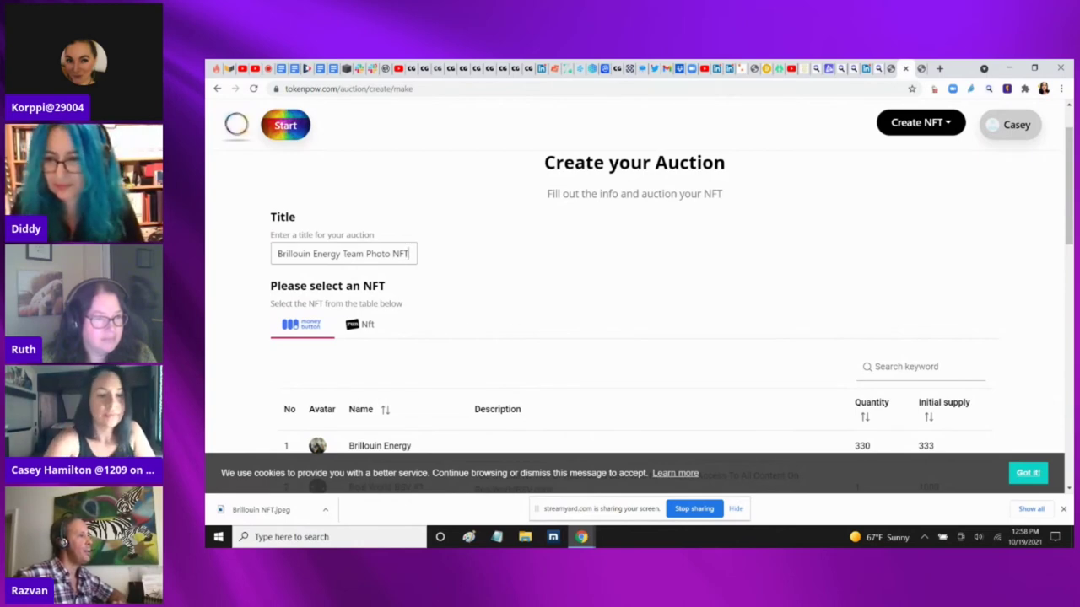
scroll(461, 332, "down", 2)
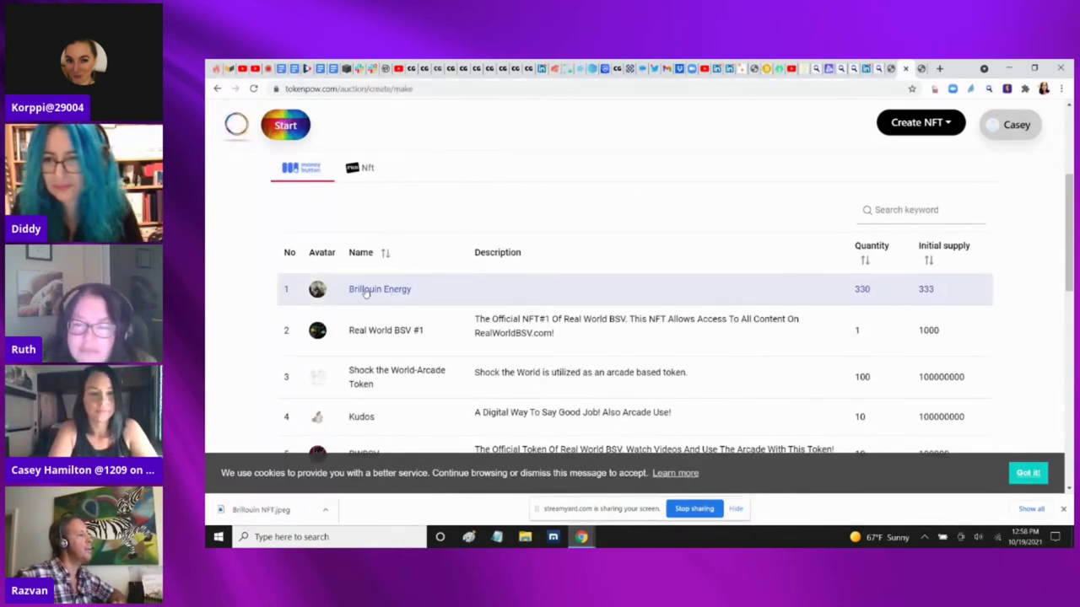
Select Brillouin Energy, set quantity 330 and price 3.33 USD per NFT
left_click(389, 291)
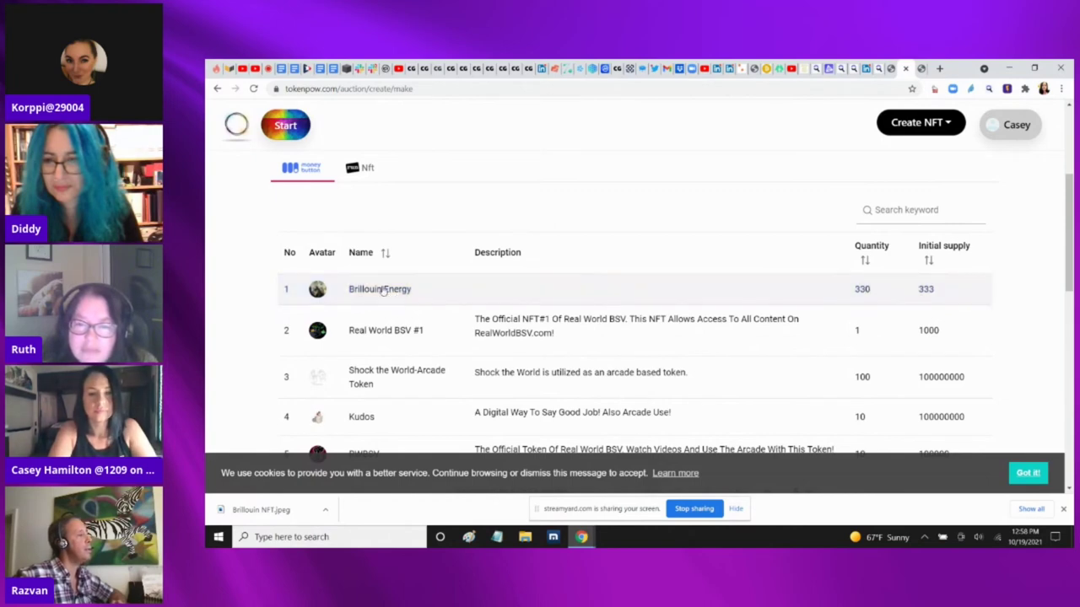
left_click_drag(1069, 195, 1069, 319)
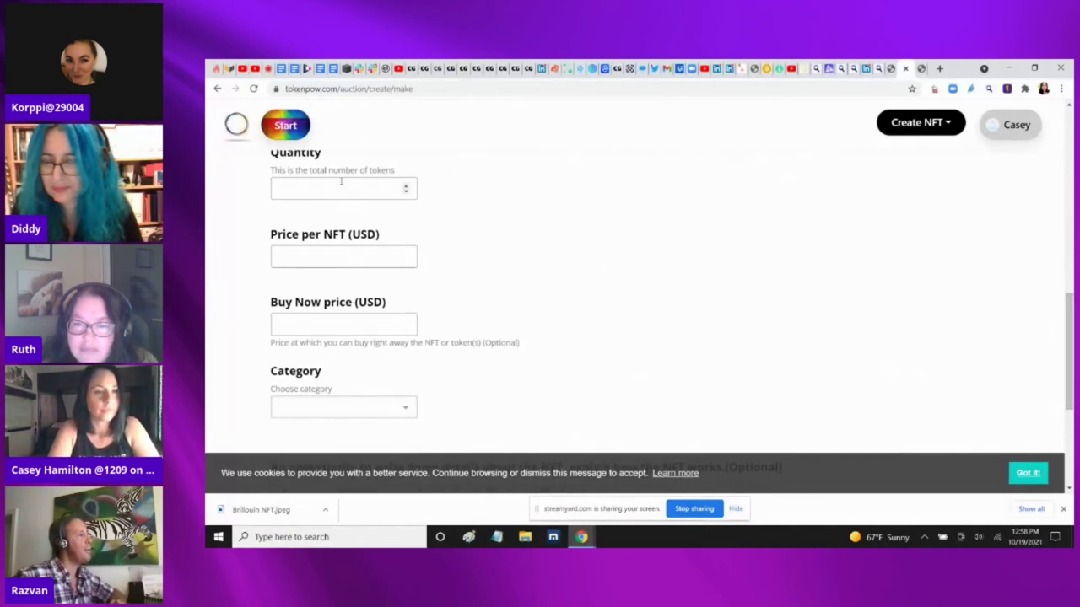
type("330")
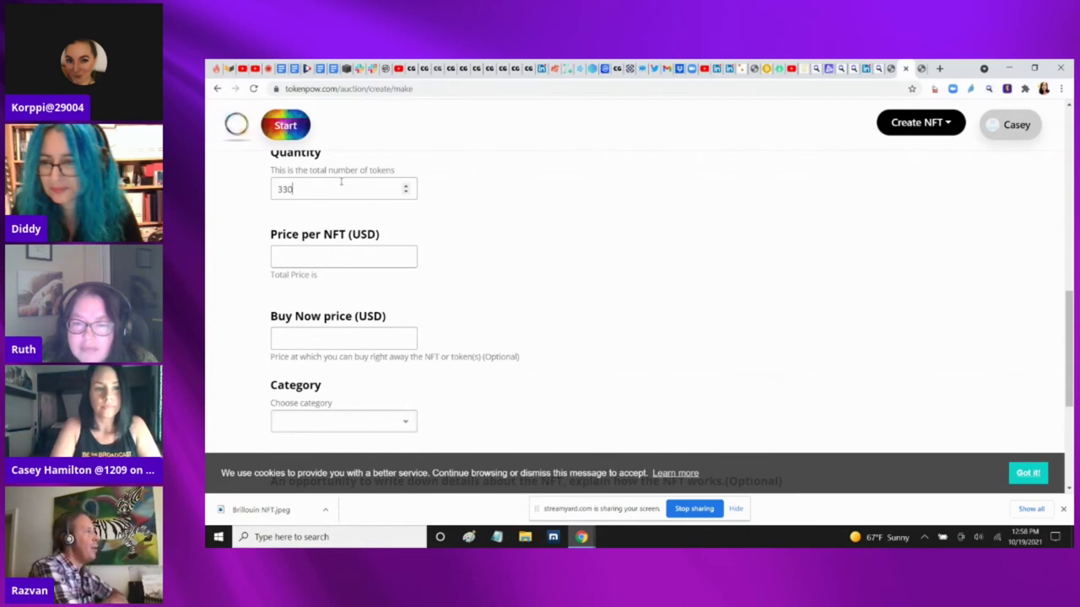
left_click(304, 255)
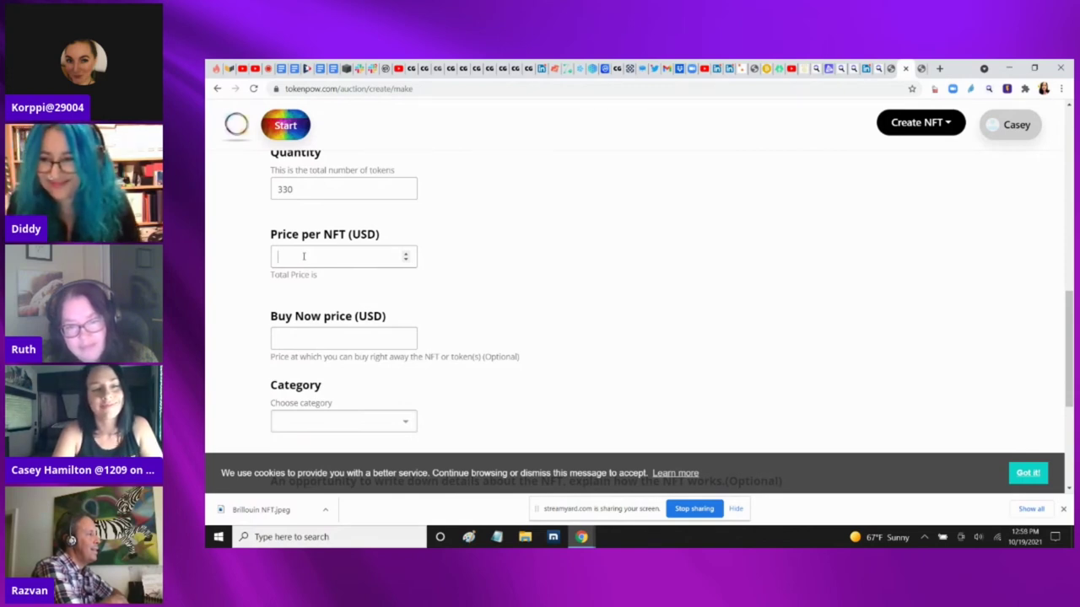
type("3")
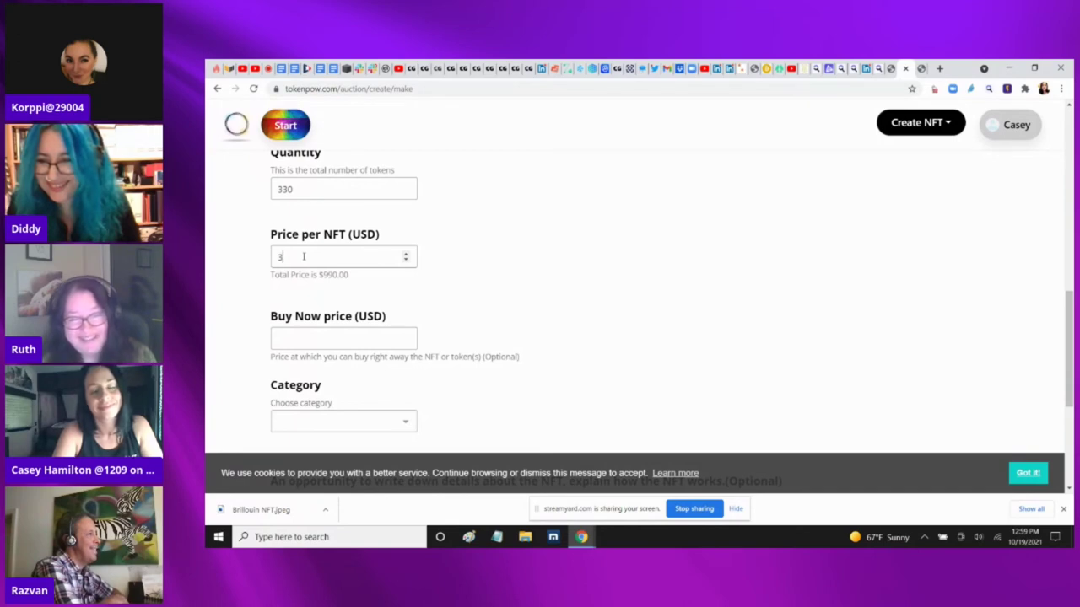
type(".33")
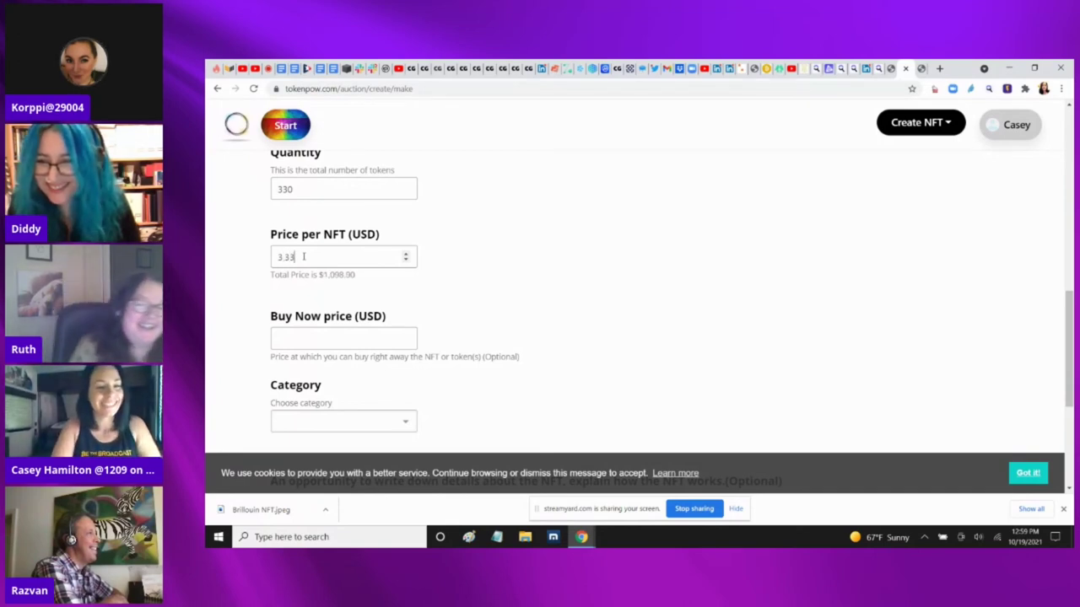
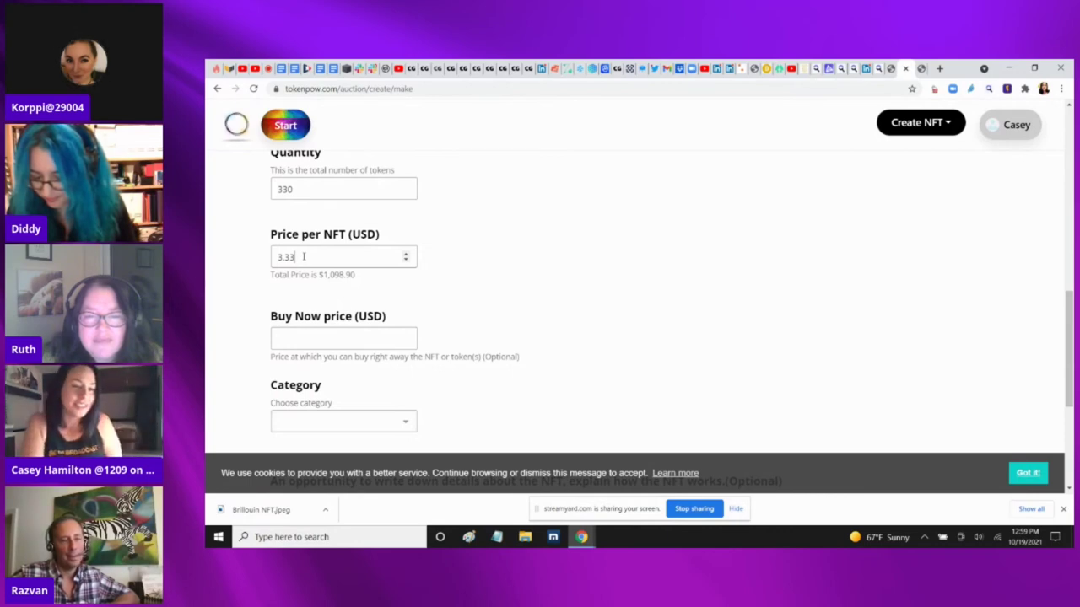
Try 3.33 as the Buy Now price, then clear it after it fails validation
left_click(303, 339)
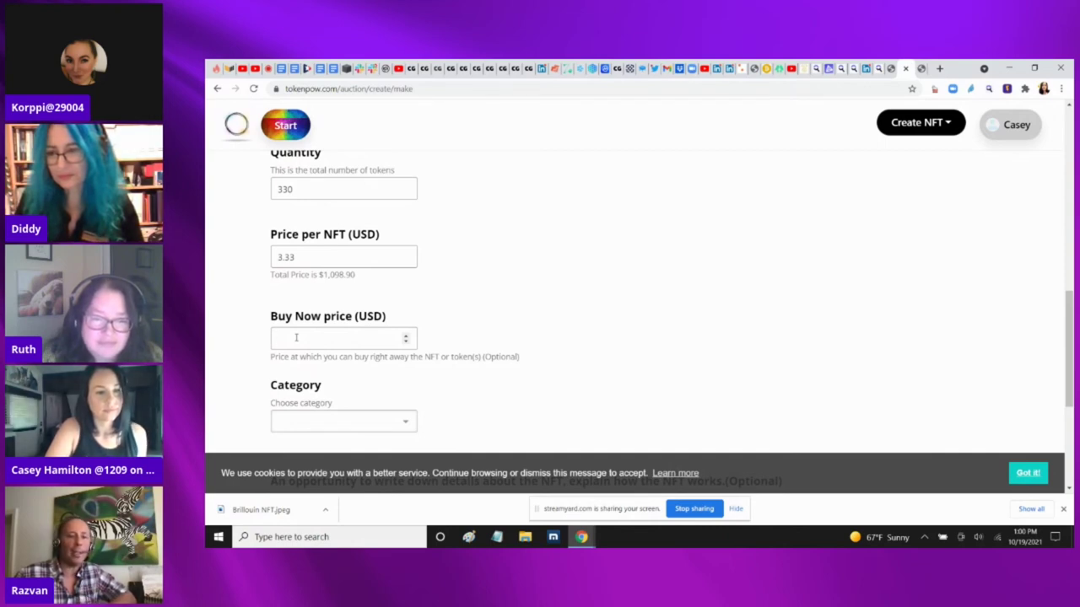
type("3")
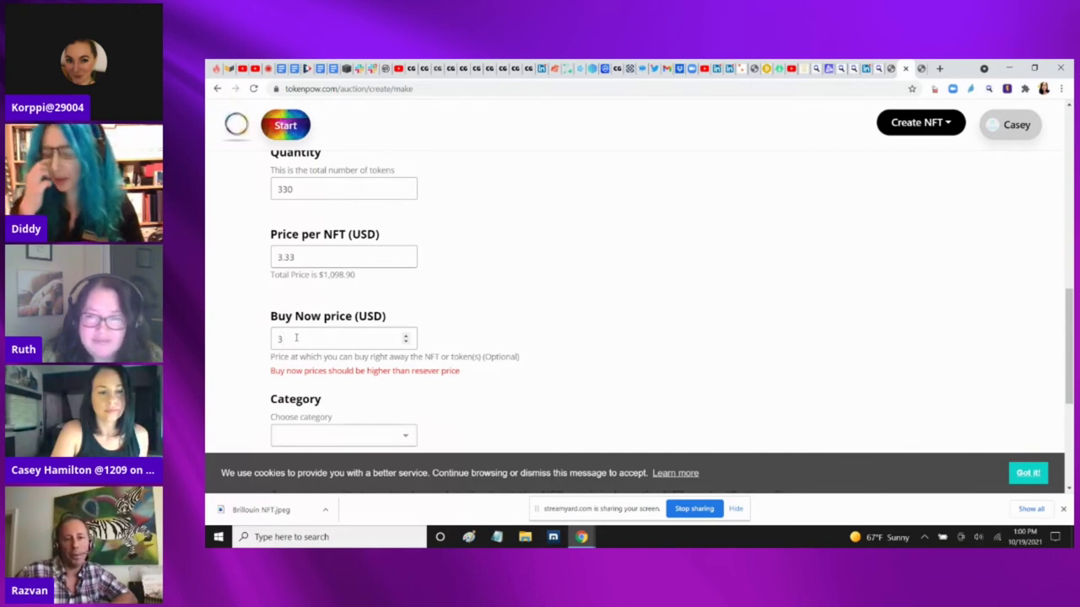
type(".33")
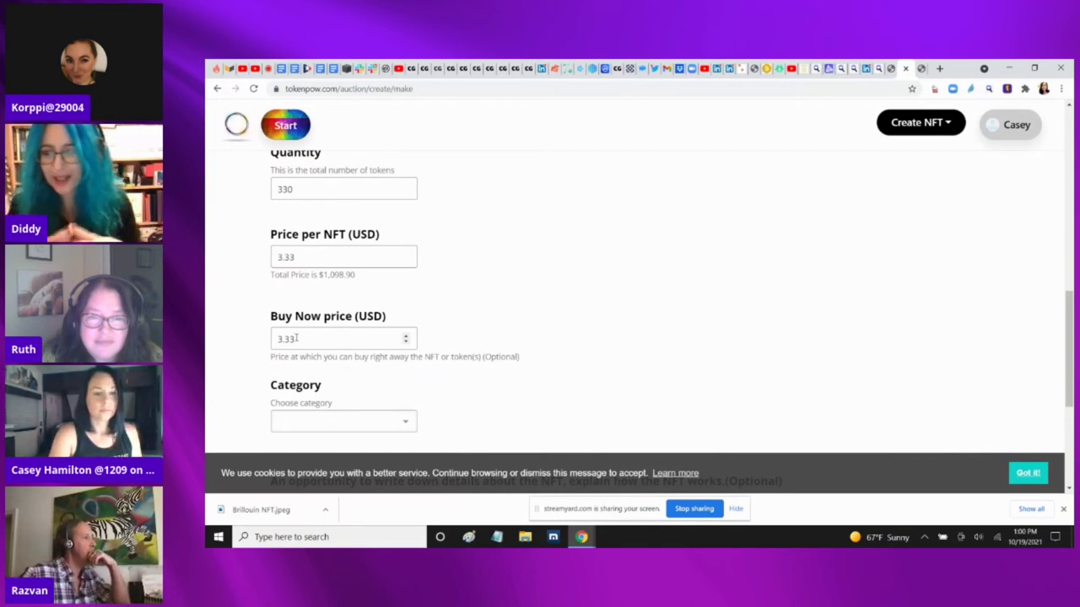
key("BackSpace")
key("BackSpace")
key("BackSpace")
key("BackSpace")
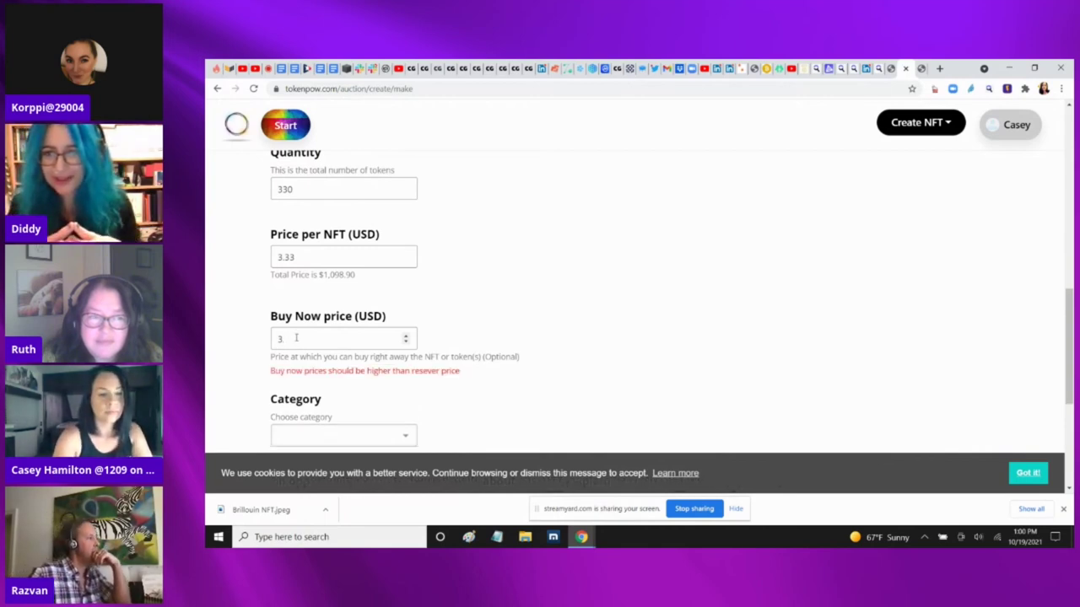
Choose Collectibles as the NFT category
left_click(333, 420)
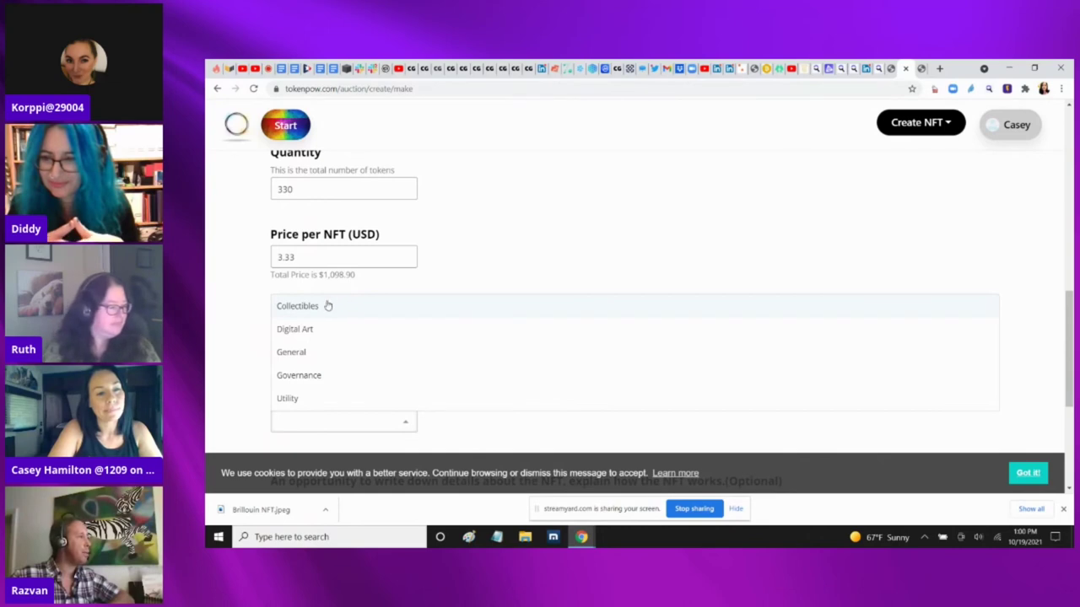
left_click(330, 306)
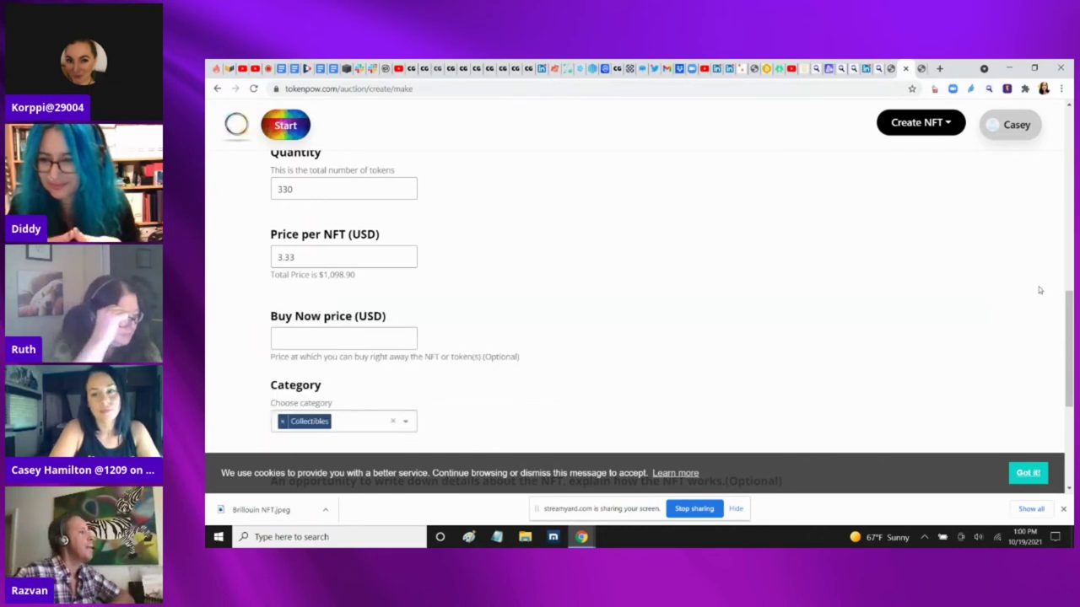
left_click_drag(1069, 312, 1069, 390)
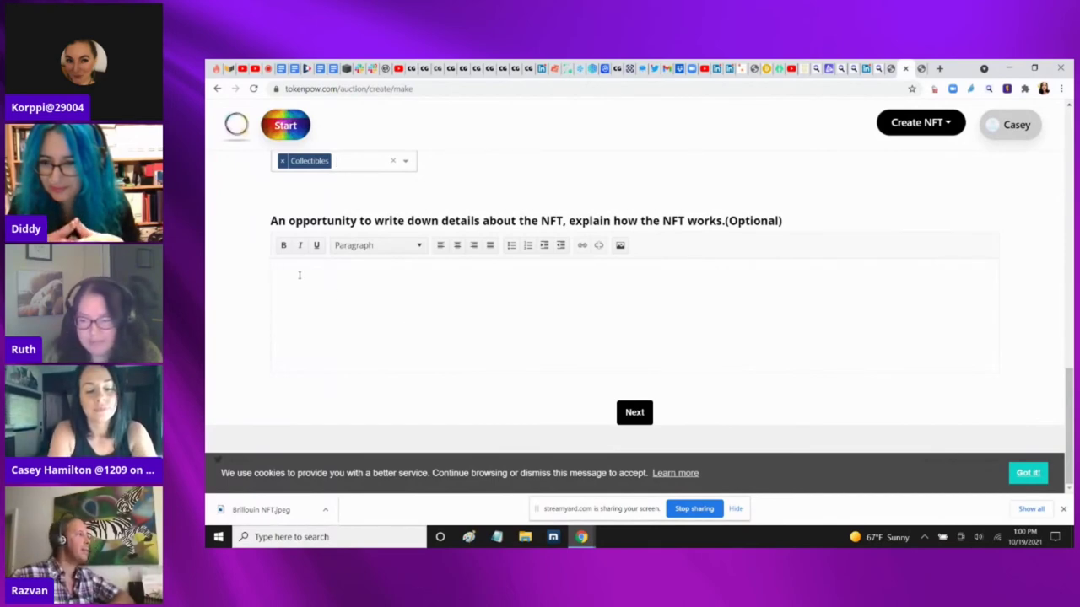
Move past the form and preview, accept the terms and conditions, and create the auction
left_click(633, 412)
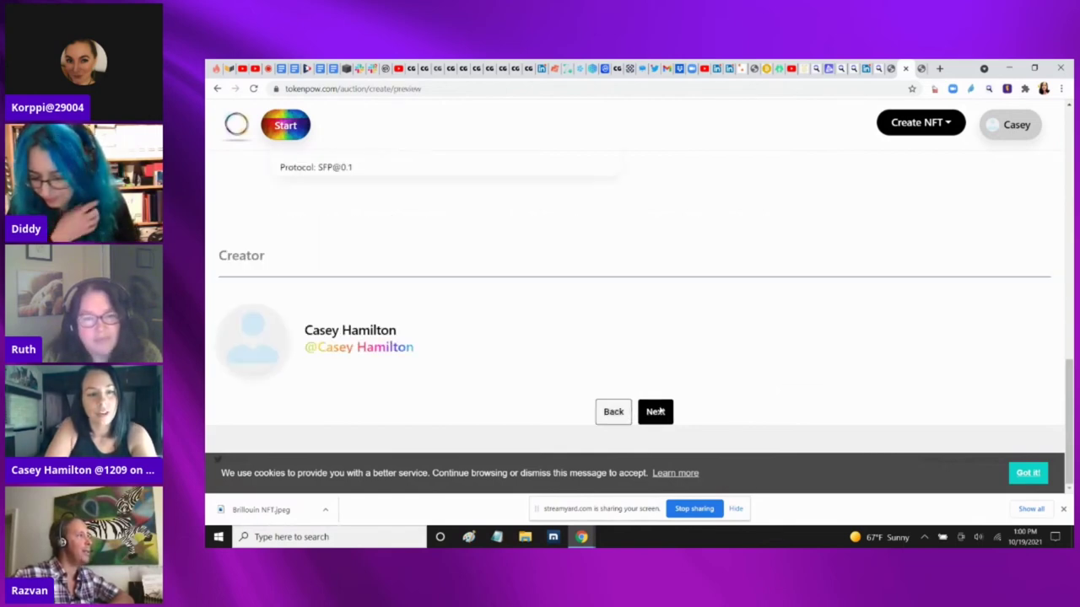
left_click(658, 411)
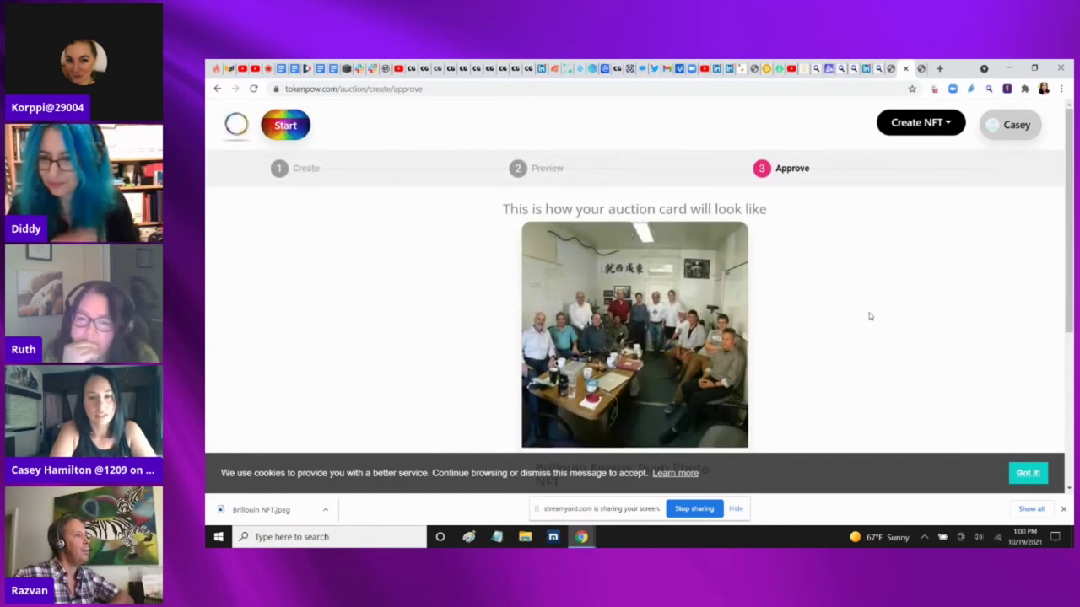
left_click_drag(1072, 174, 1073, 319)
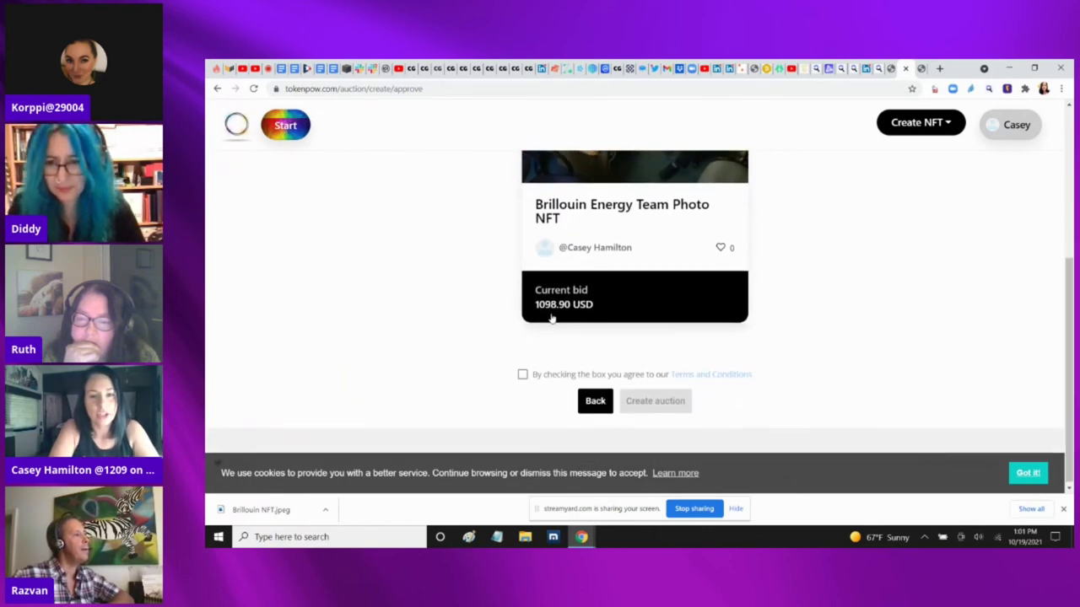
left_click(522, 374)
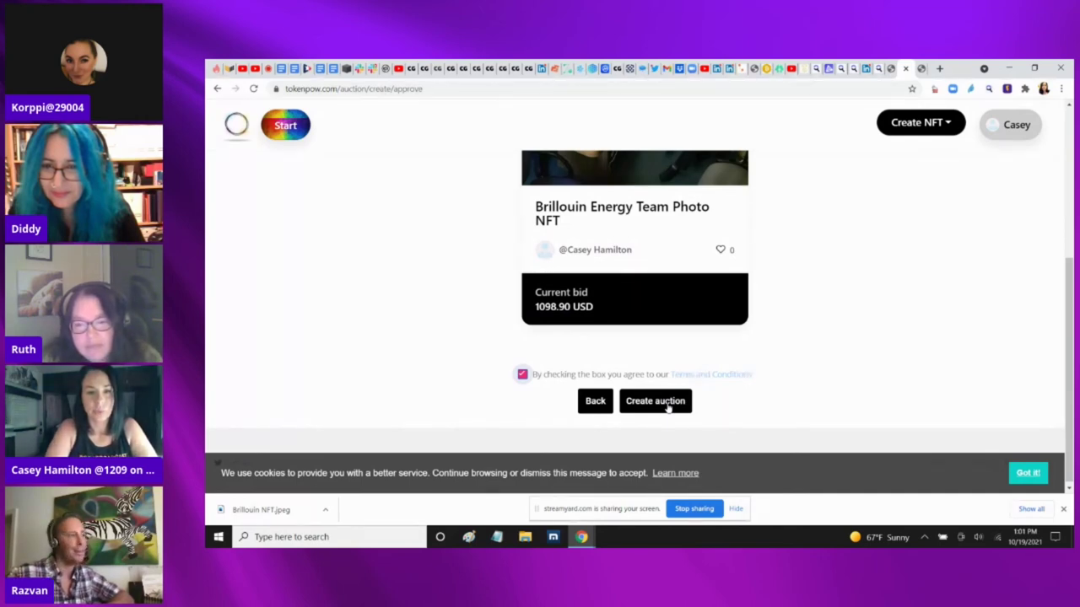
left_click(655, 402)
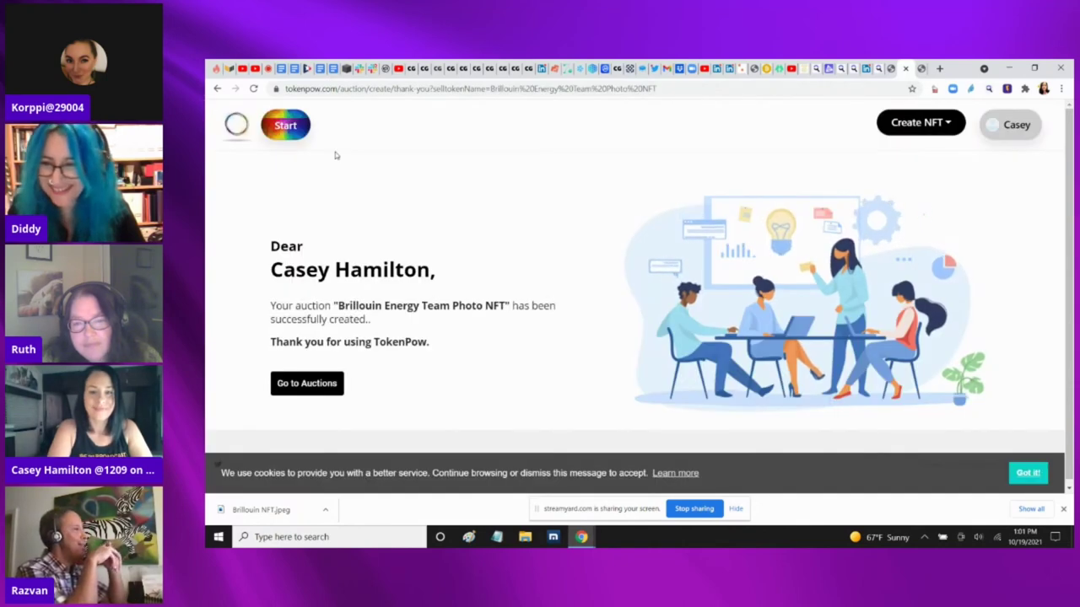
Go to the auctions page and browse the listings
left_click(304, 384)
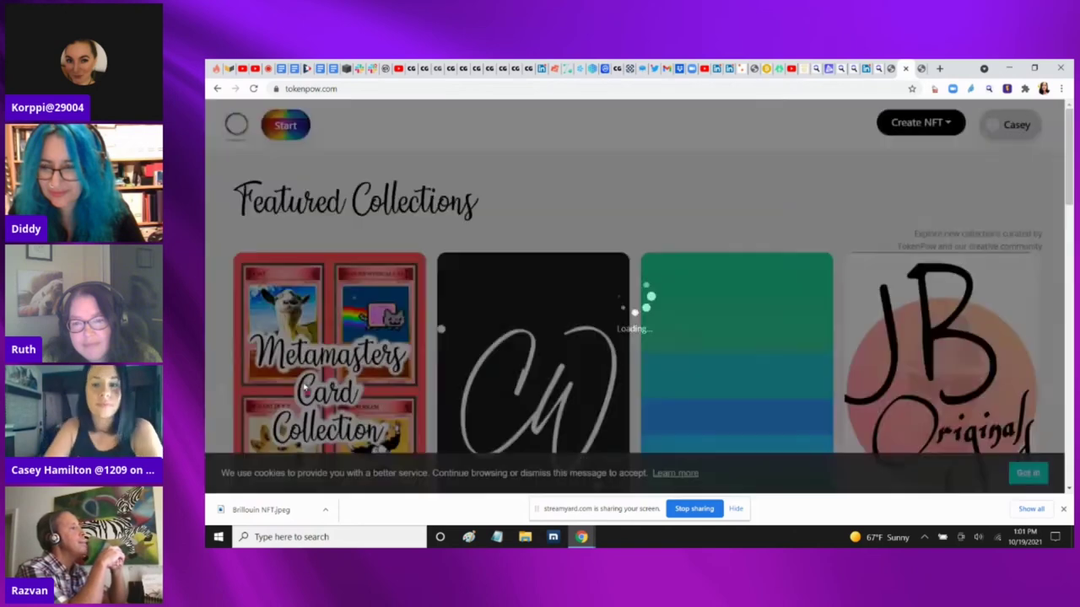
scroll(440, 329, "down", 3)
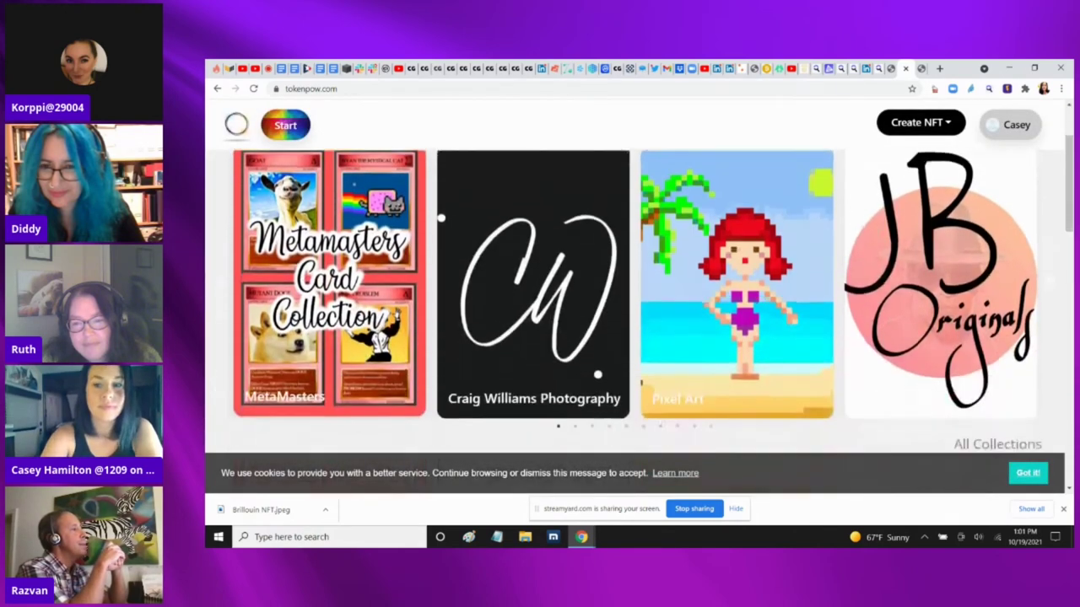
scroll(639, 321, "down", 2)
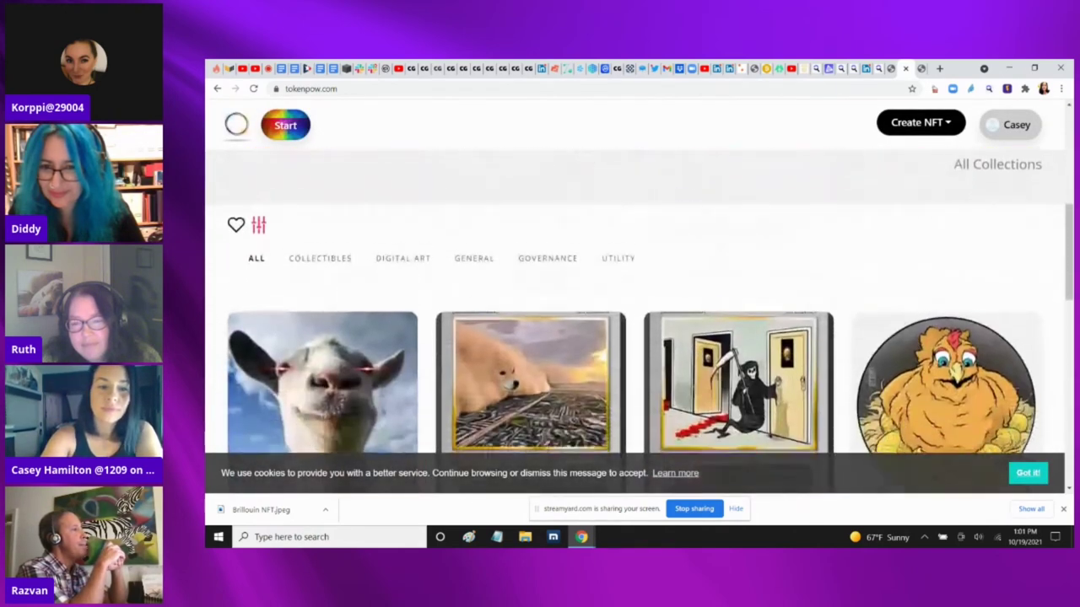
scroll(638, 321, "down", 2)
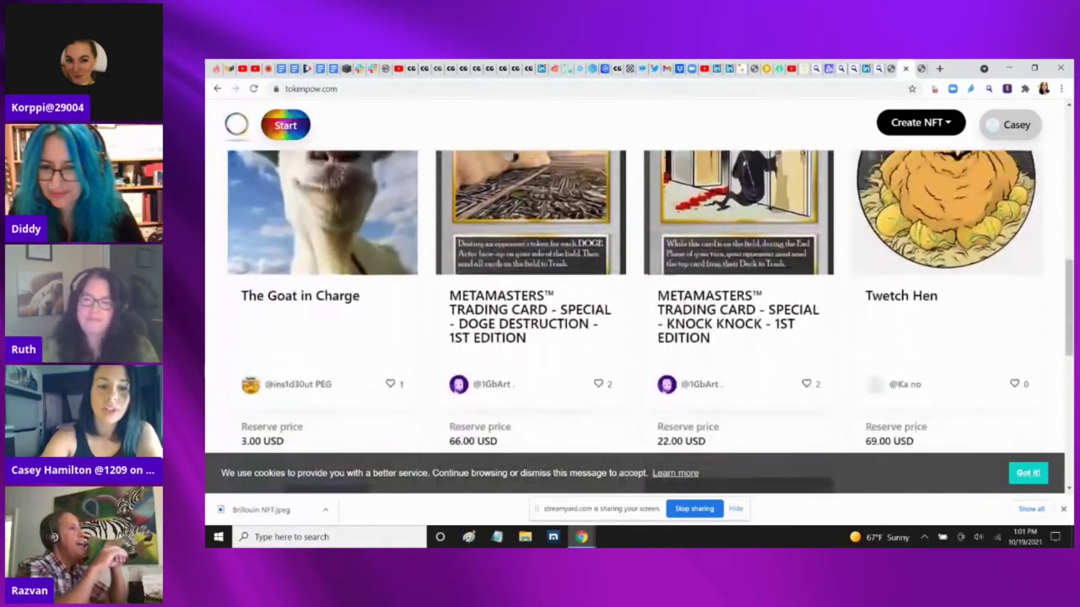
scroll(638, 321, "up", 3)
Filter the grid to COLLECTIBLES and scroll through the results
left_click(320, 234)
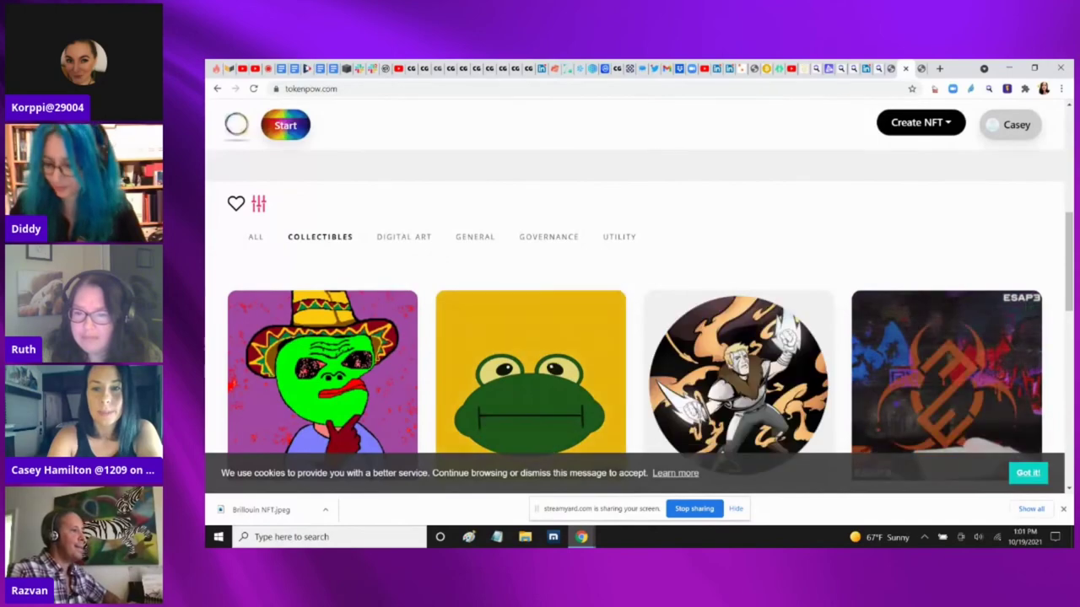
scroll(639, 320, "down", 1)
scroll(639, 321, "down", 5)
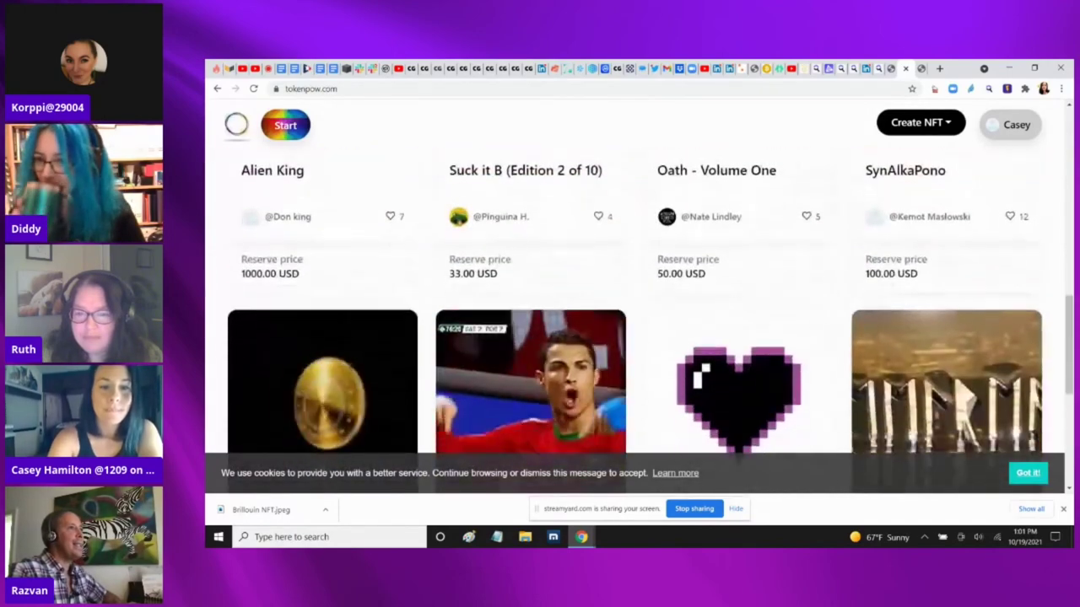
scroll(638, 320, "down", 4)
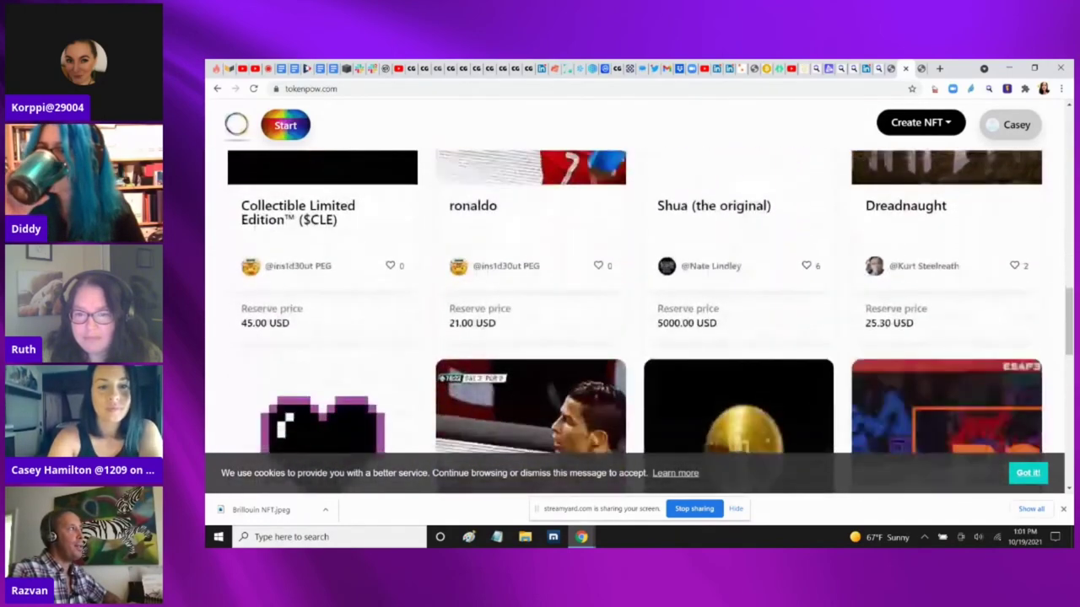
scroll(639, 321, "down", 4)
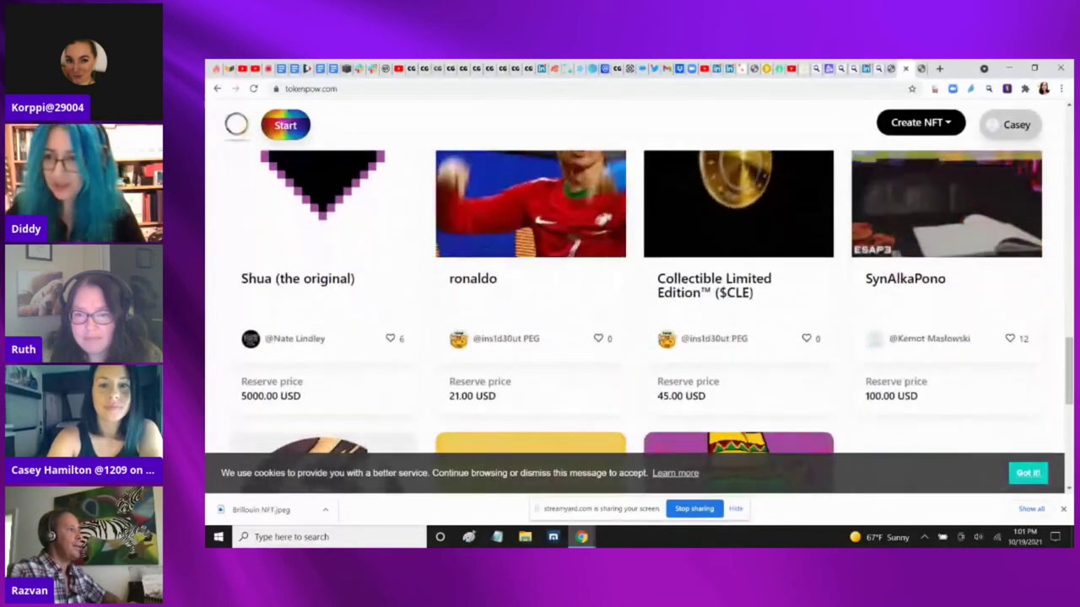
scroll(638, 321, "down", 3)
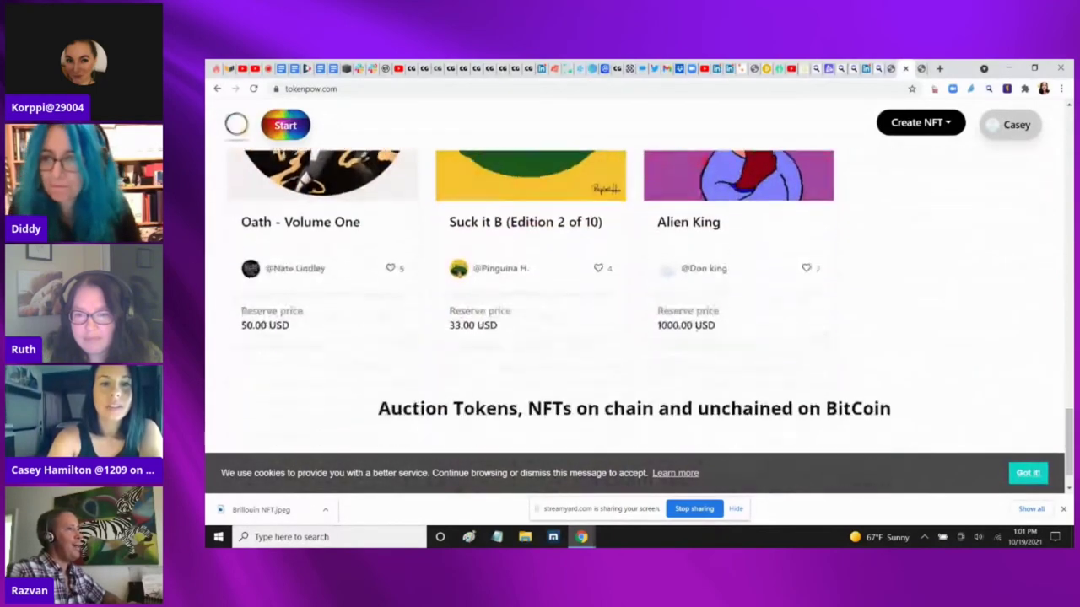
scroll(639, 321, "up", 2)
scroll(638, 321, "up", 5)
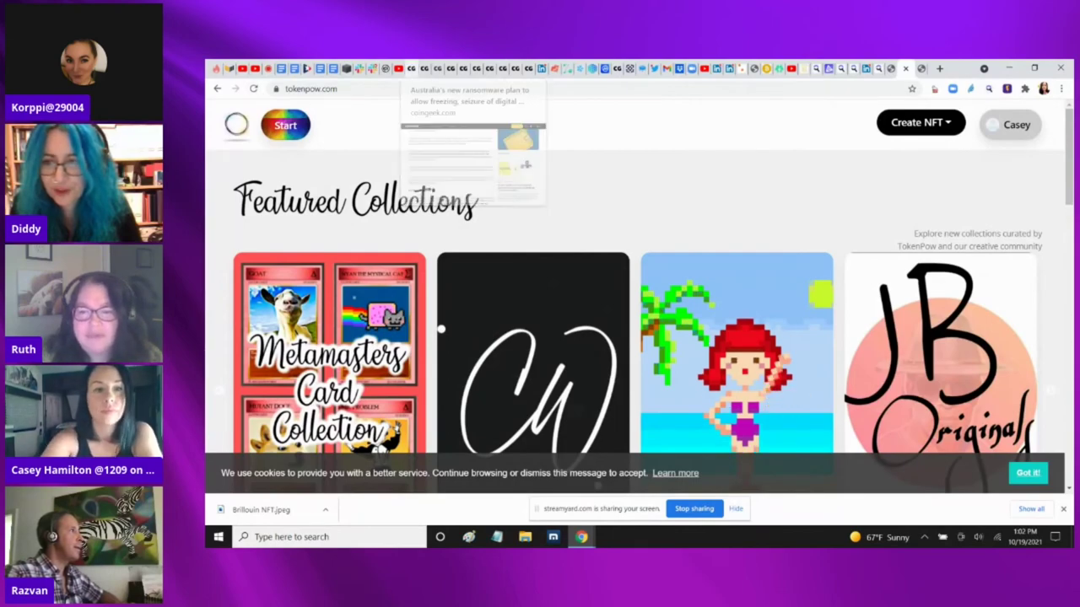
Scroll down the marketplace and apply the Collectibles category filter
scroll(633, 337, "down", 5)
scroll(633, 337, "down", 5)
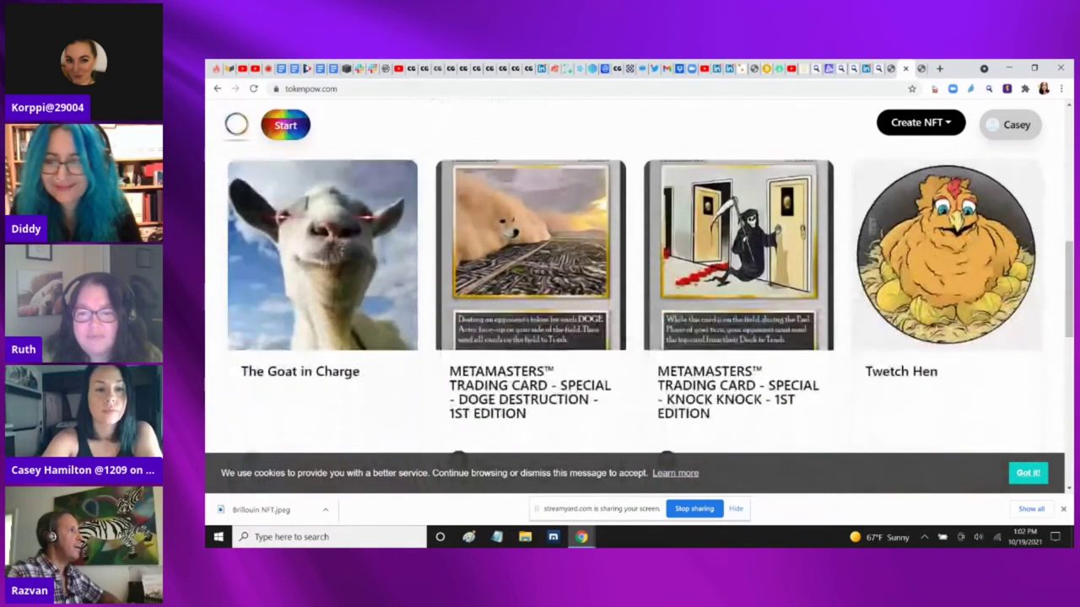
scroll(633, 338, "down", 5)
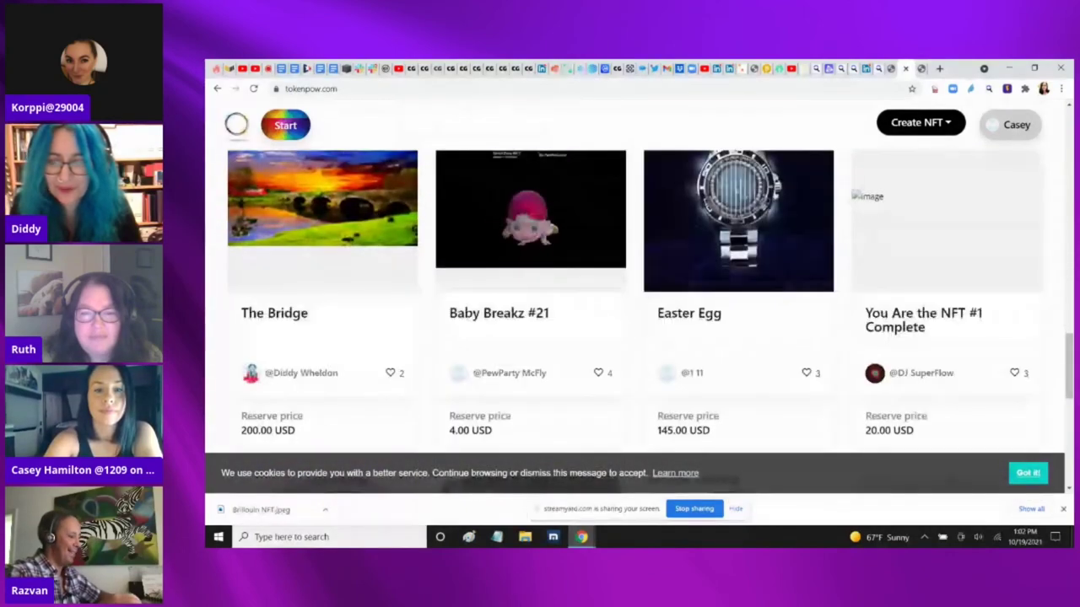
scroll(632, 337, "down", 1)
scroll(633, 320, "down", 9)
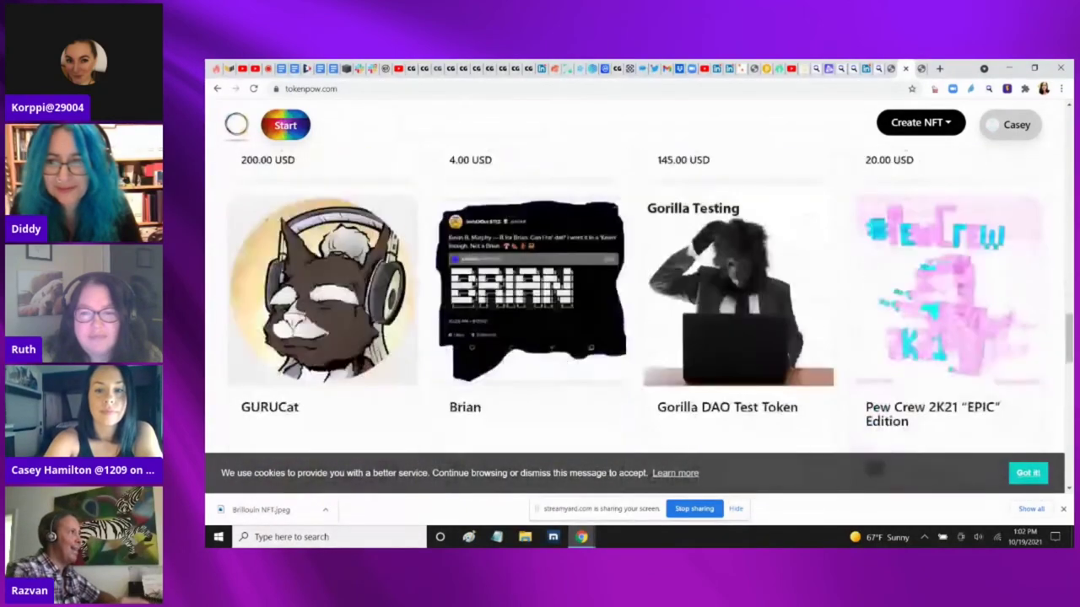
scroll(633, 320, "up", 2)
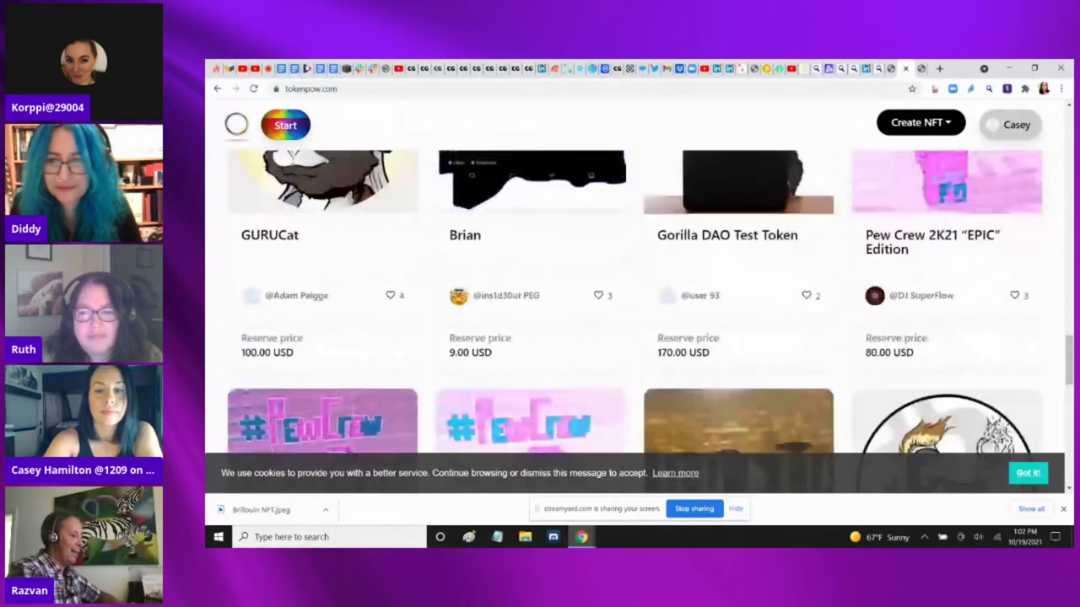
scroll(632, 321, "down", 5)
scroll(633, 321, "down", 3)
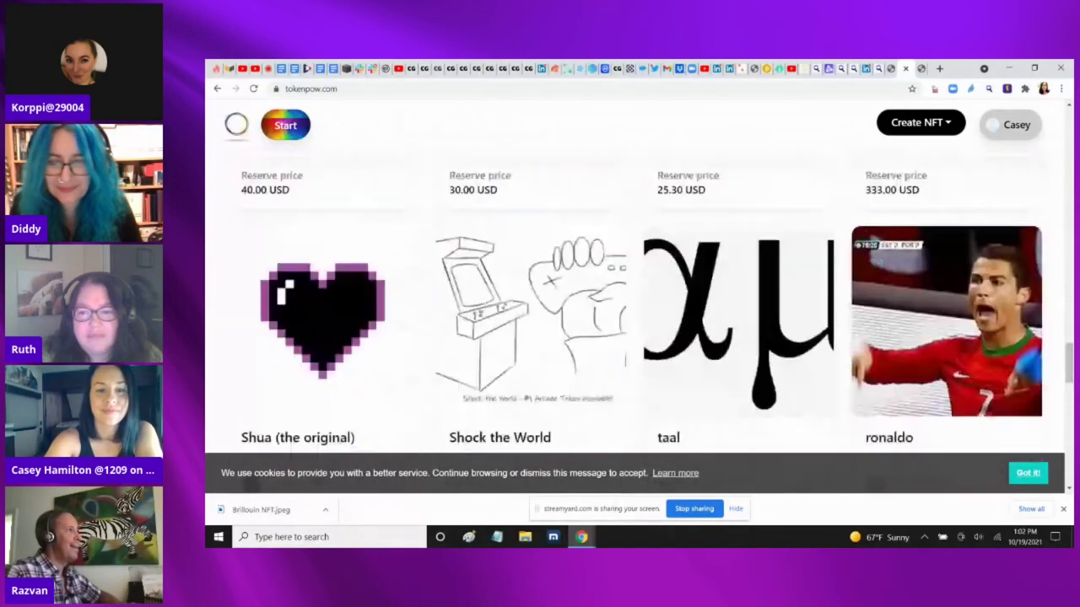
scroll(632, 320, "down", 2)
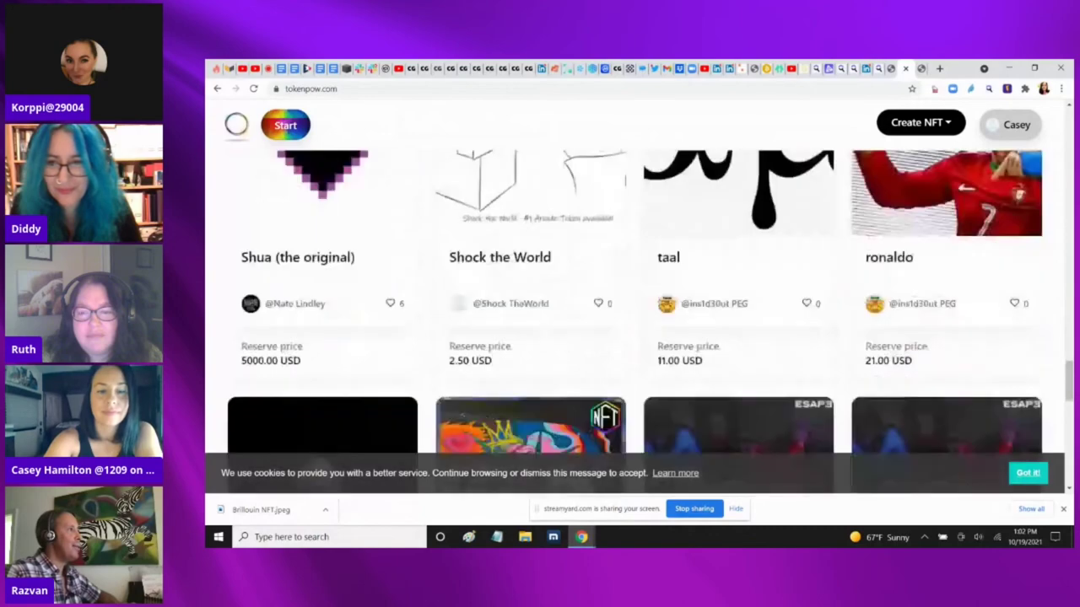
scroll(633, 320, "up", 15)
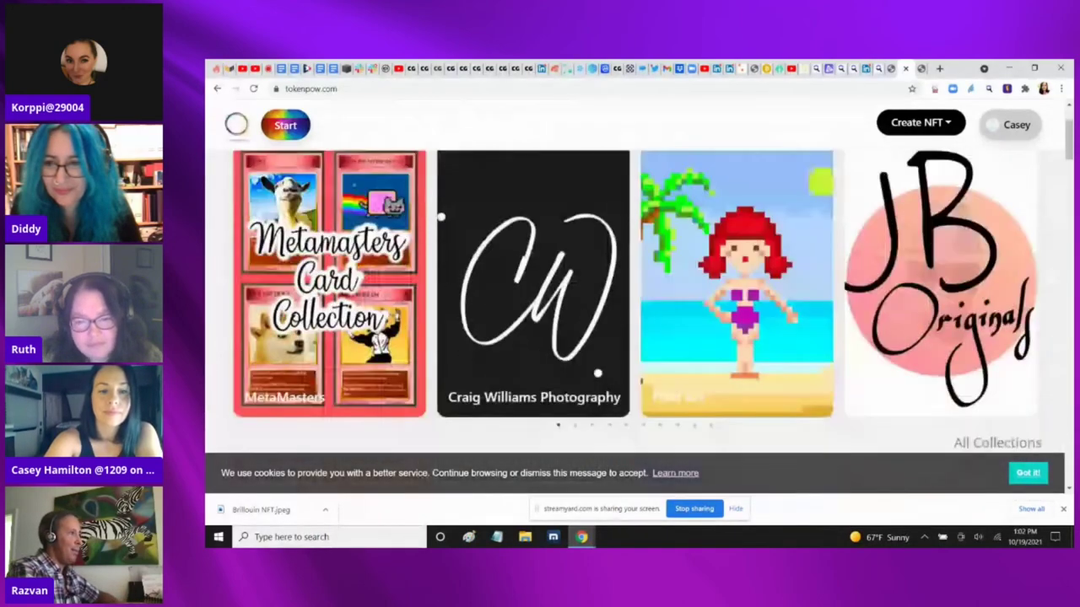
scroll(633, 320, "down", 3)
left_click(320, 338)
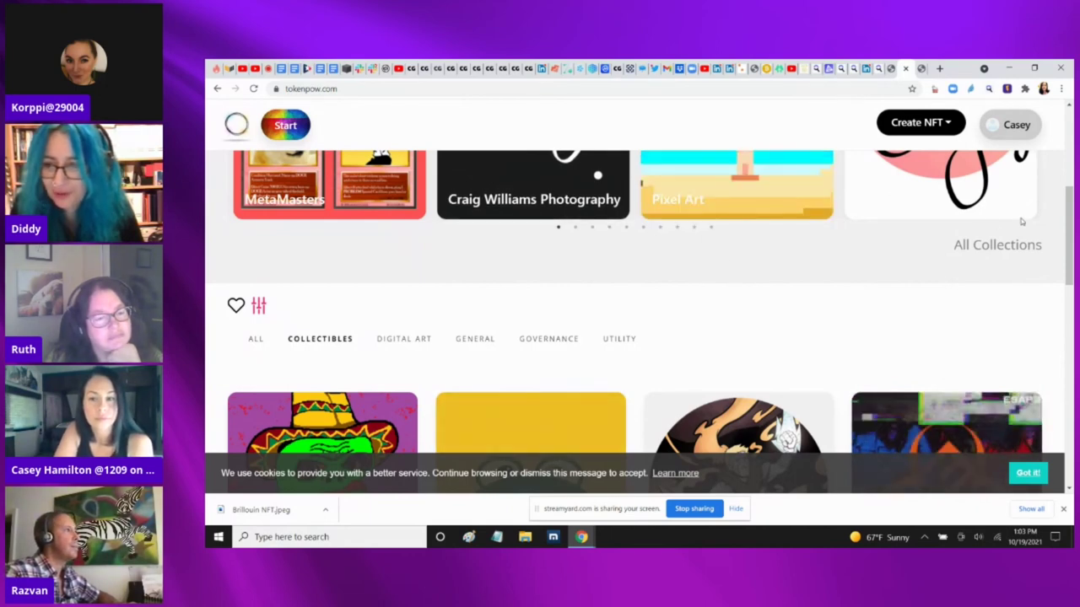
Open the Brillouin Energy Team Photo NFT auction from the Collectibles grid
left_click_drag(1070, 244, 1070, 267)
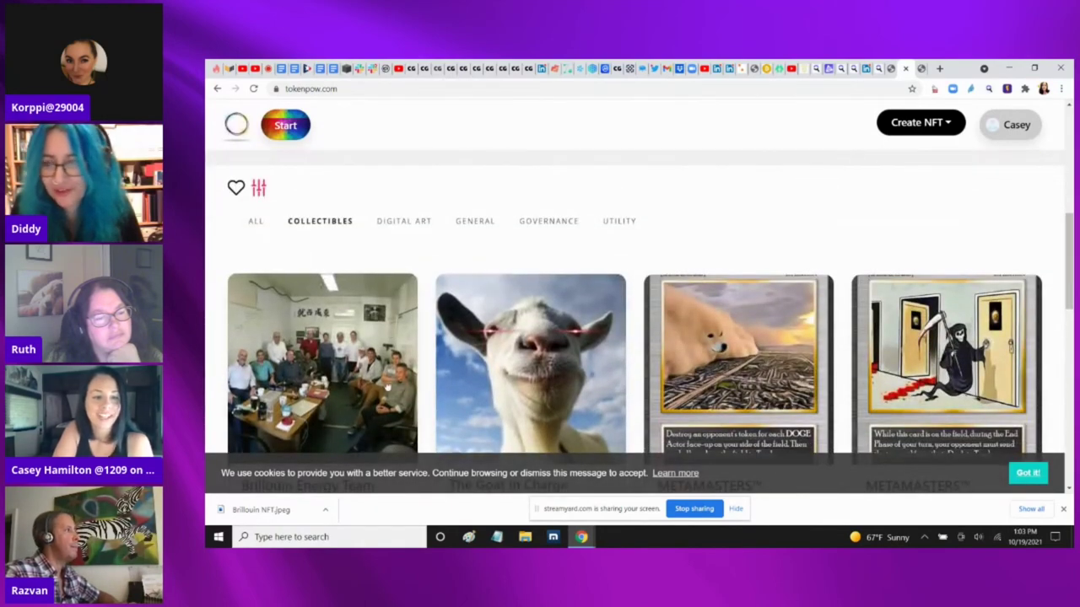
mouse_move(1069, 222)
left_mouse_down()
mouse_move(1070, 265)
mouse_move(1070, 238)
left_mouse_up()
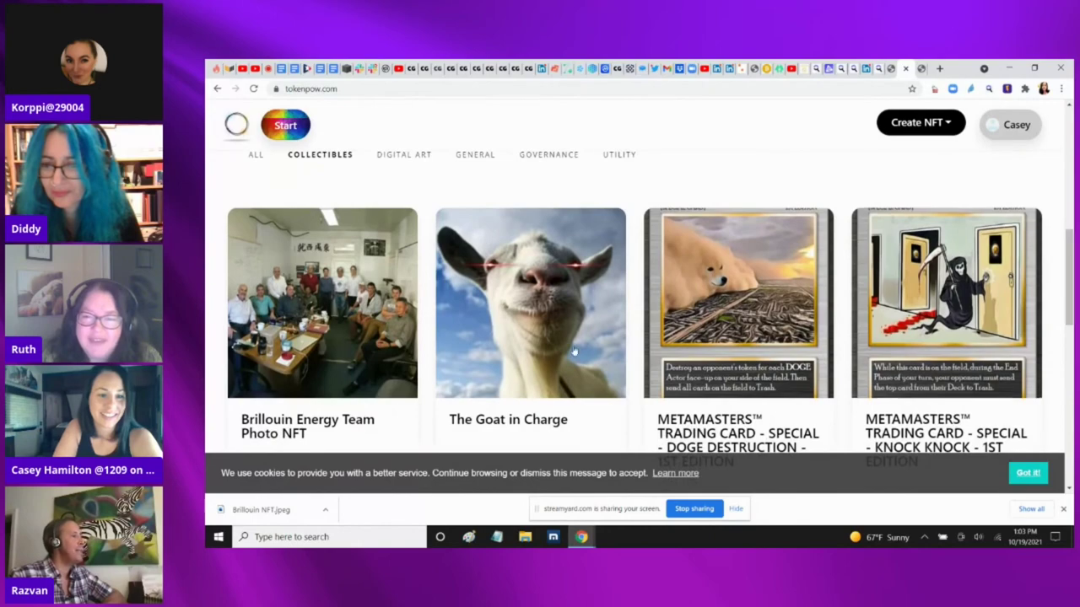
left_click(309, 315)
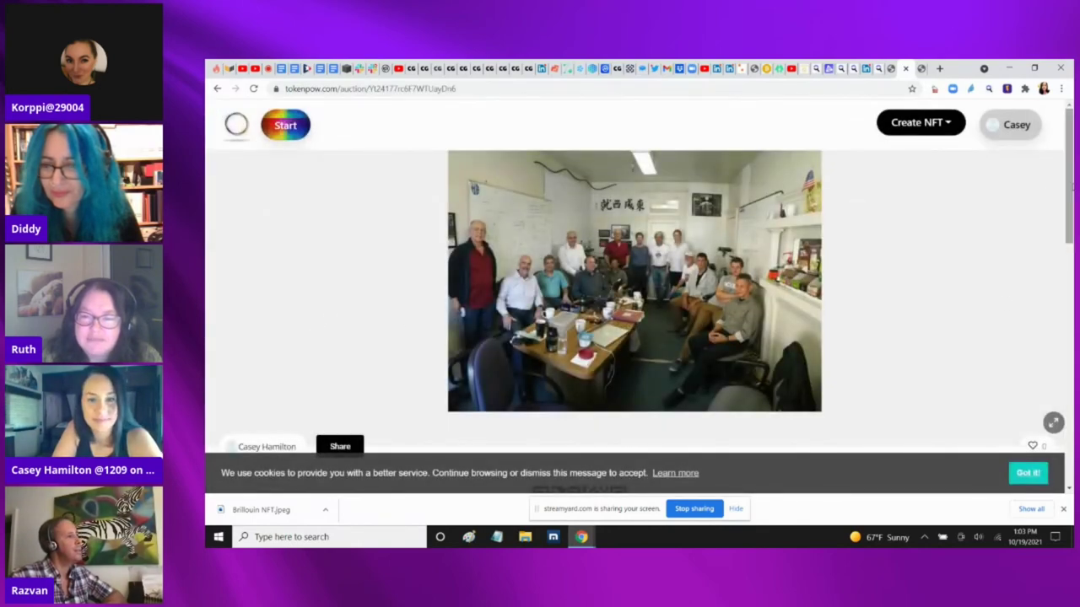
Copy the auction's tkpow.link shortlink with Share, and preview the team photo full screen
scroll(599, 266, "down", 2)
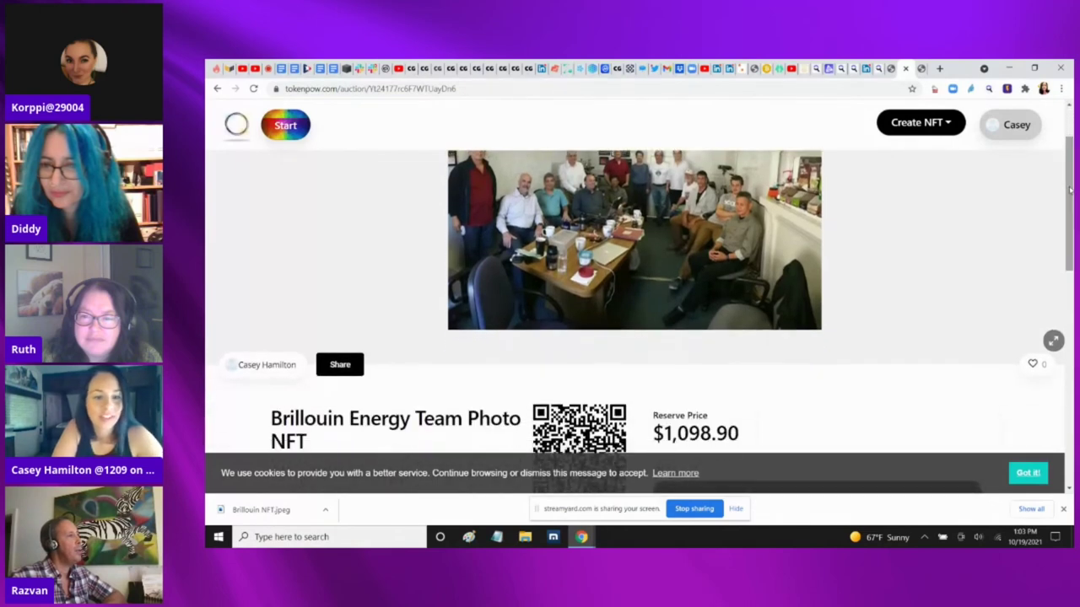
left_click(341, 368)
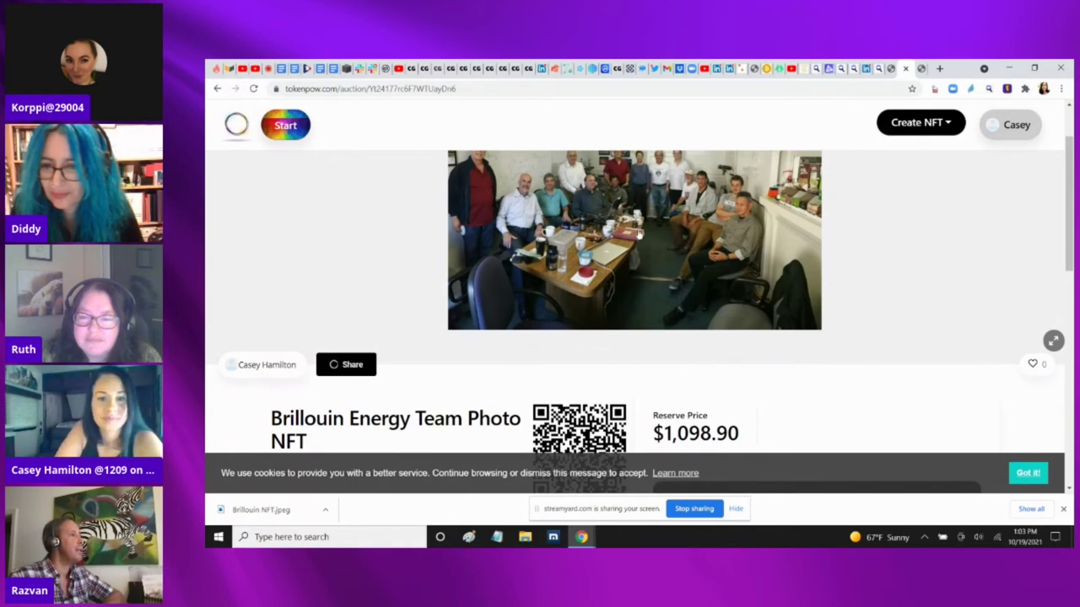
left_click(638, 235)
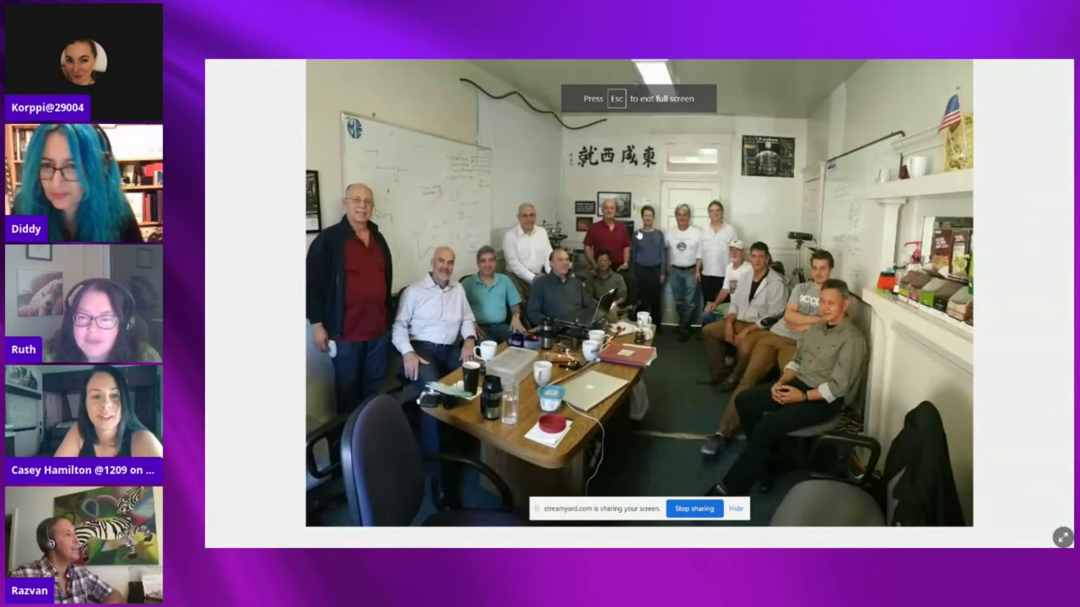
key("Escape")
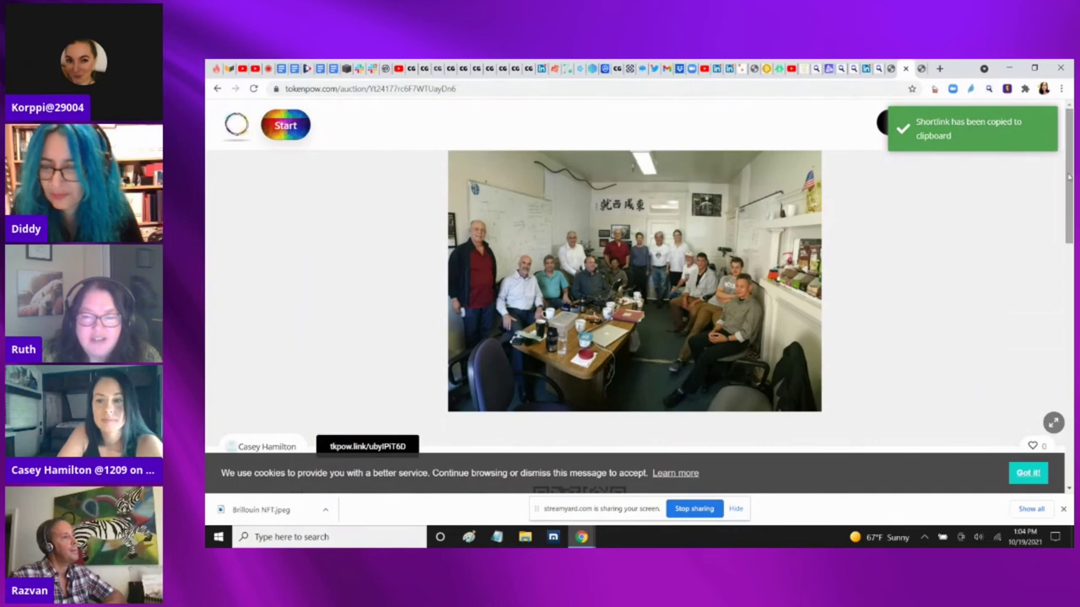
Review the auction's Asset Info and Activity, then stop the screen share
left_click_drag(1068, 176, 1067, 269)
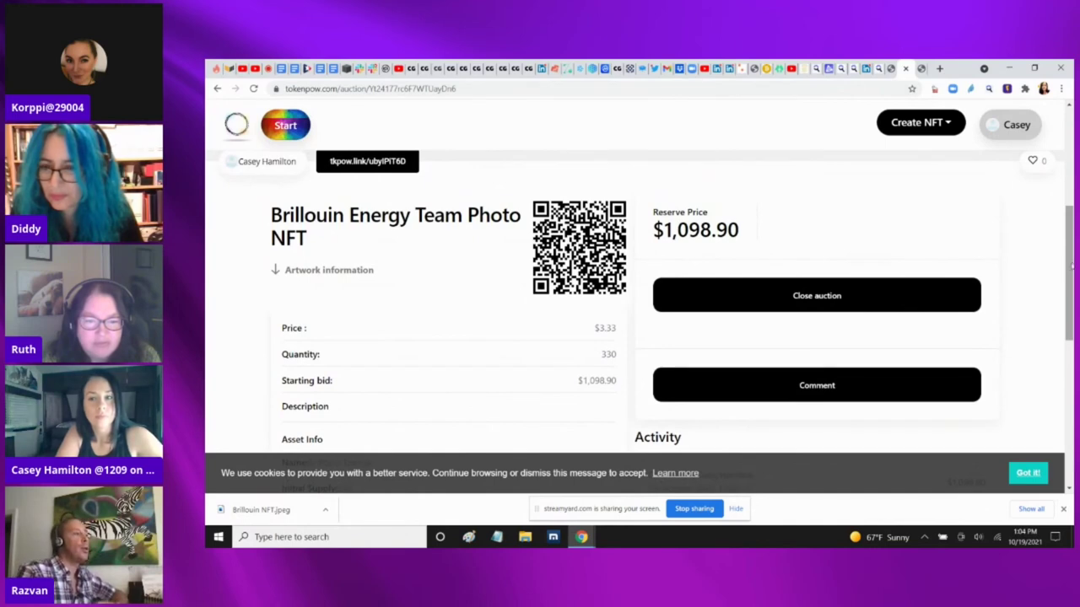
left_click_drag(1067, 269, 1067, 302)
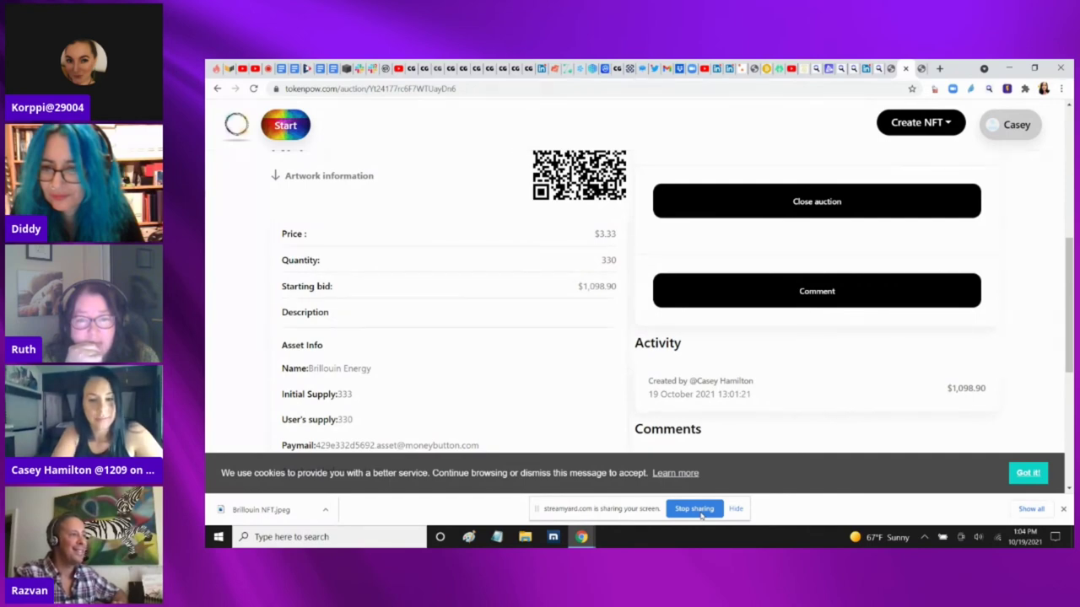
left_click(694, 510)
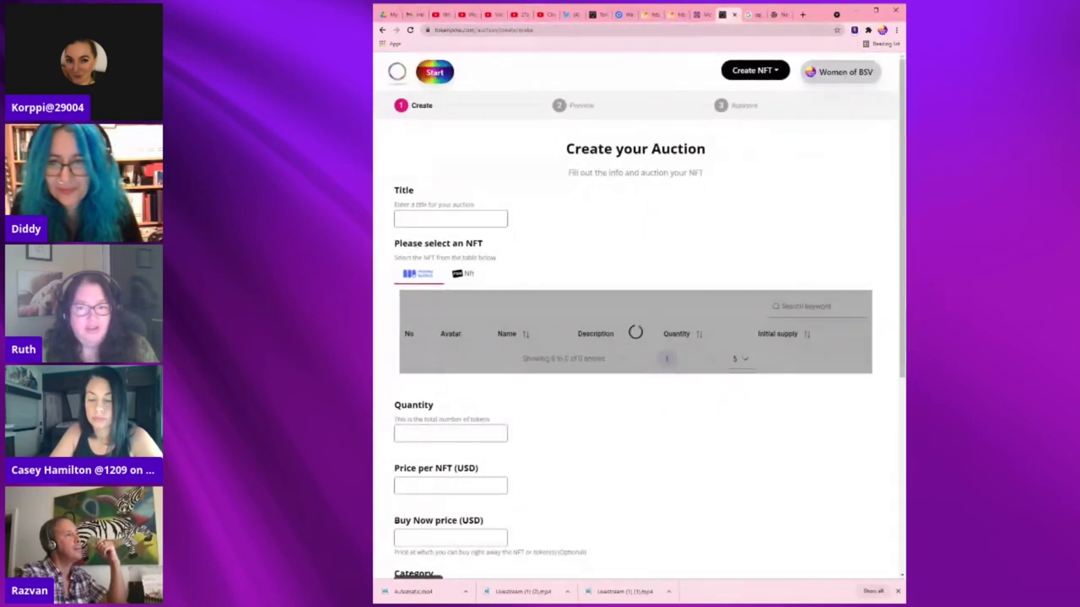
From the home page, open the Brillouin Energy Team Photo NFT auction and begin a $1.00 offer
left_click(394, 72)
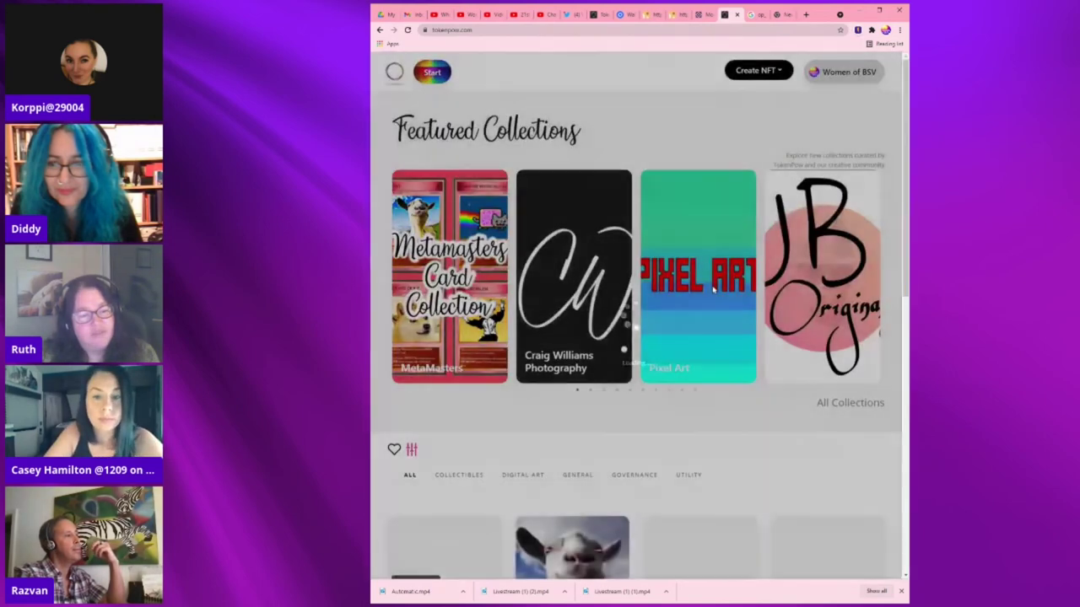
scroll(639, 337, "down", 4)
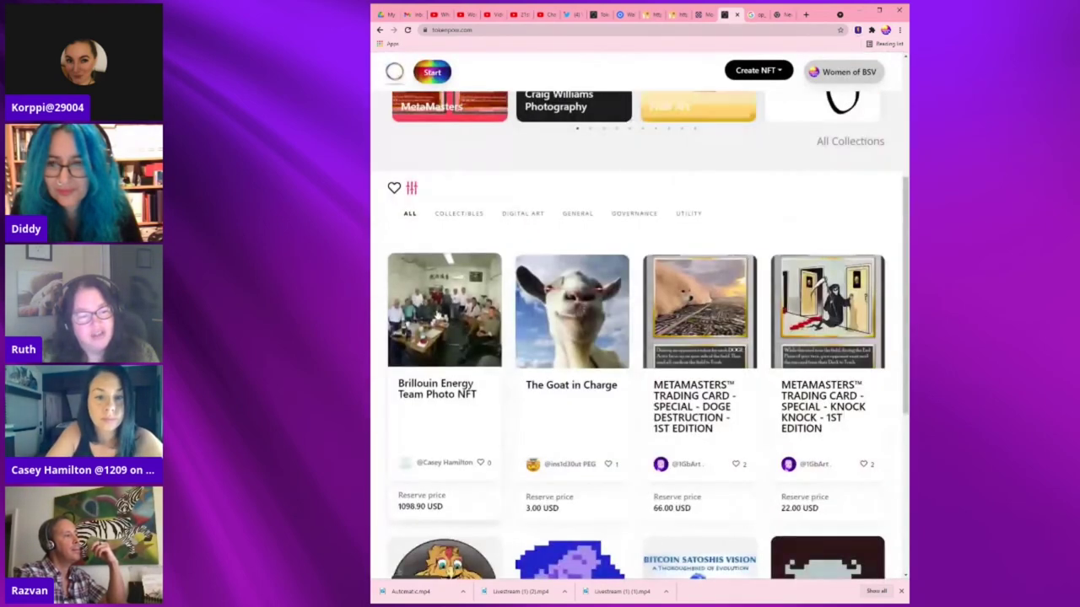
left_click(454, 295)
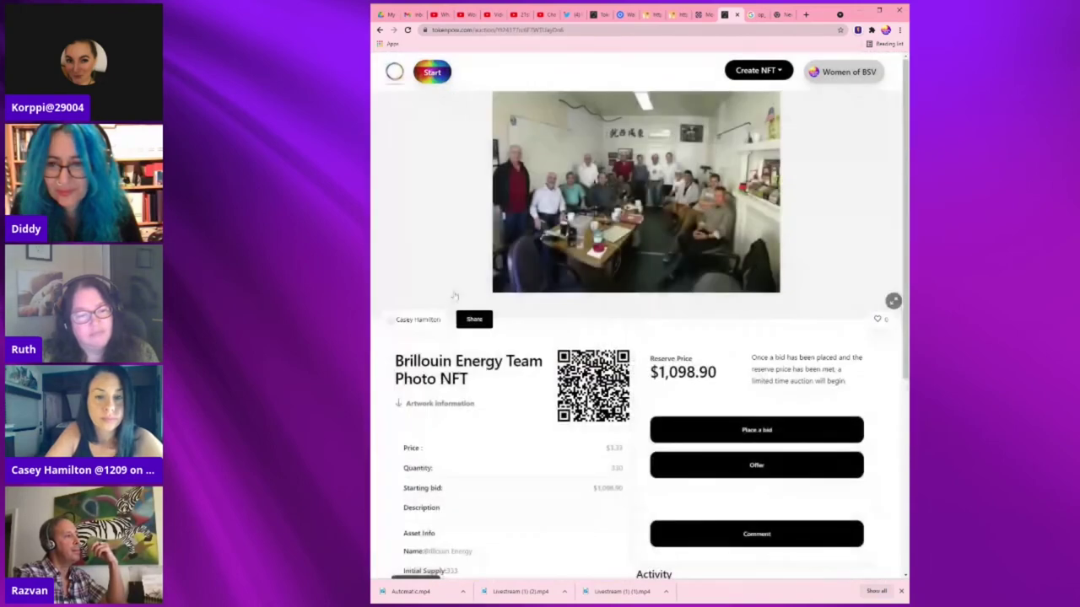
scroll(772, 314, "down", 2)
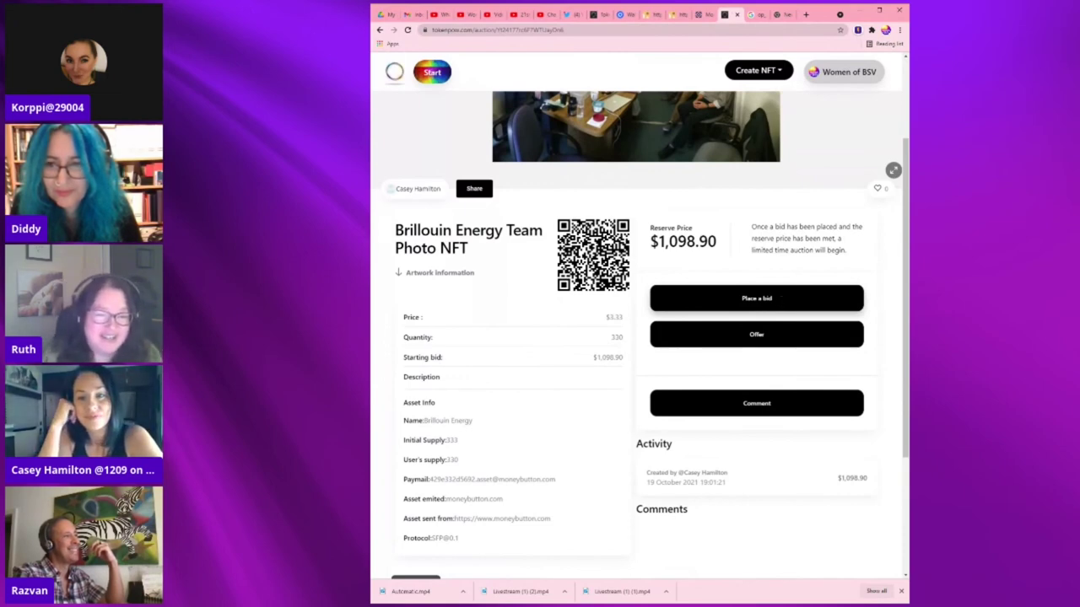
left_click(777, 333)
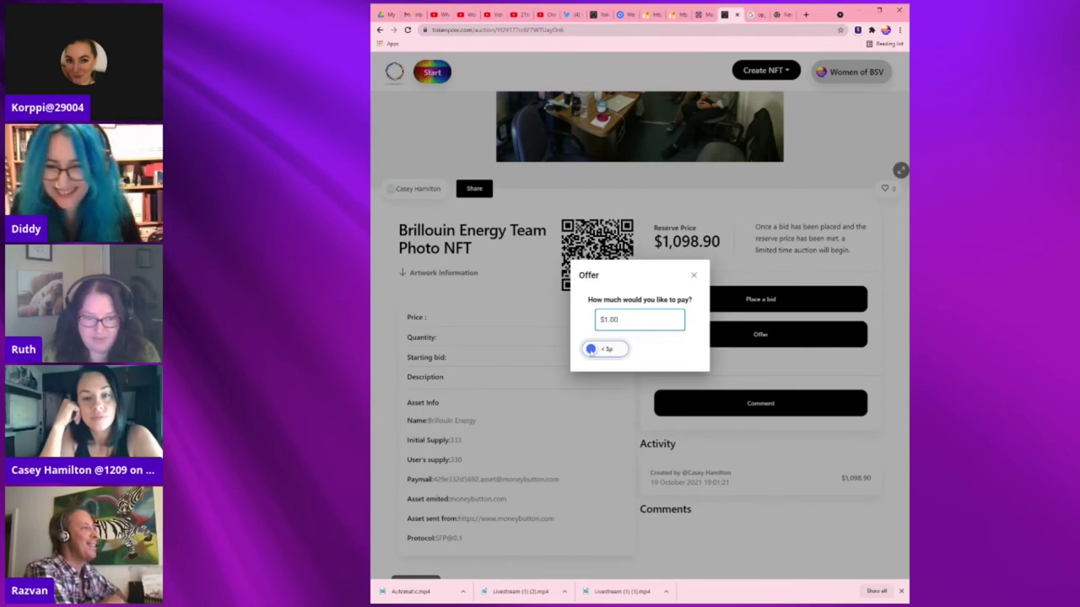
Pay the $1.00 offer with the Money Button and confirm Activity lists it beside a $3.00 offer
left_click_drag(650, 346, 653, 345)
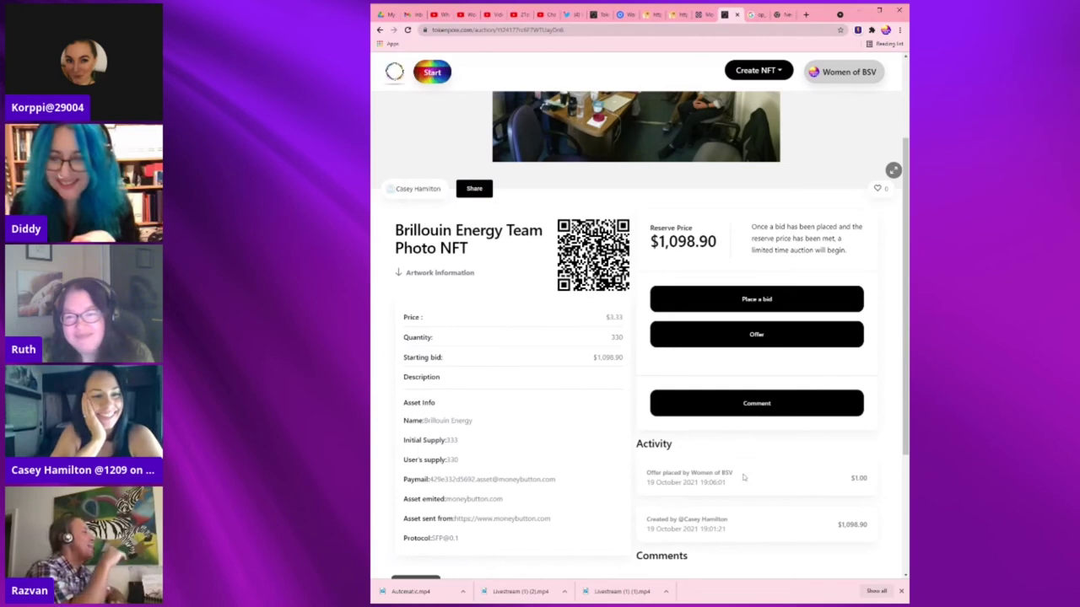
scroll(721, 483, "down", 1)
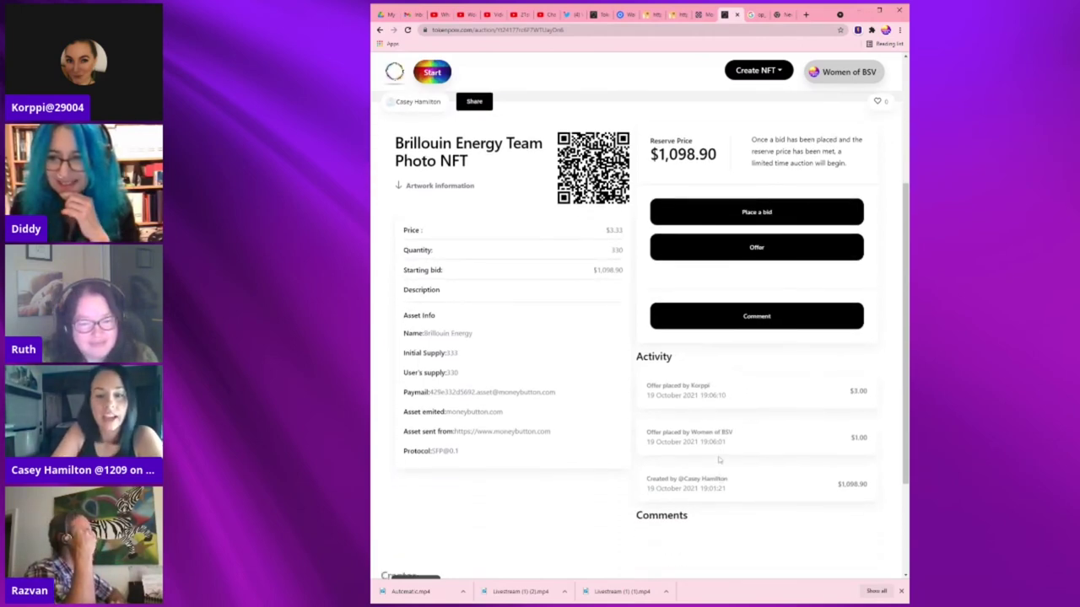
scroll(719, 459, "down", 2)
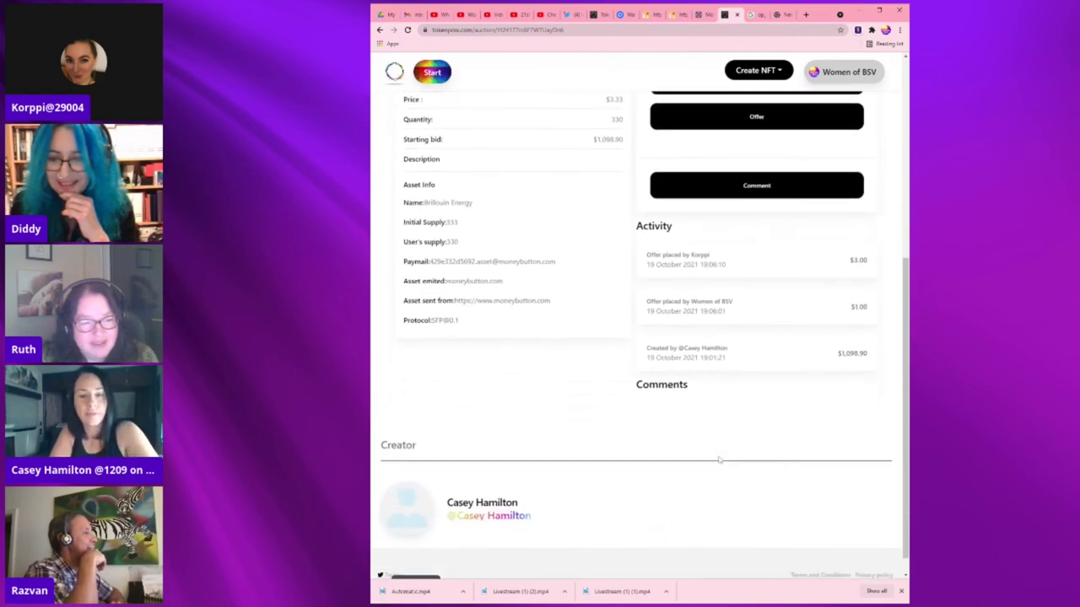
scroll(719, 460, "up", 1)
scroll(719, 460, "up", 3)
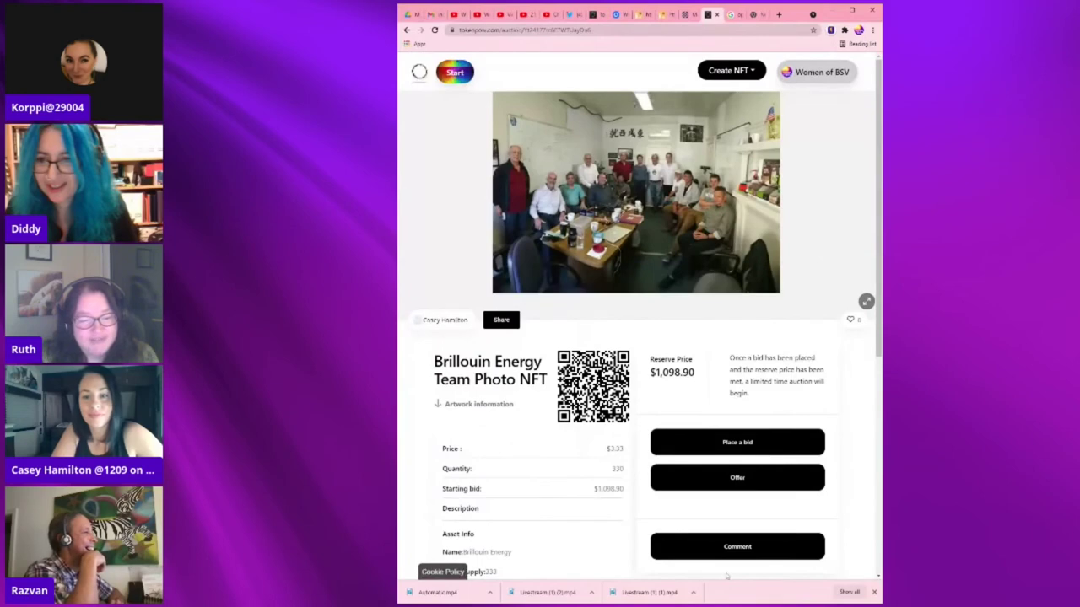
scroll(831, 457, "down", 4)
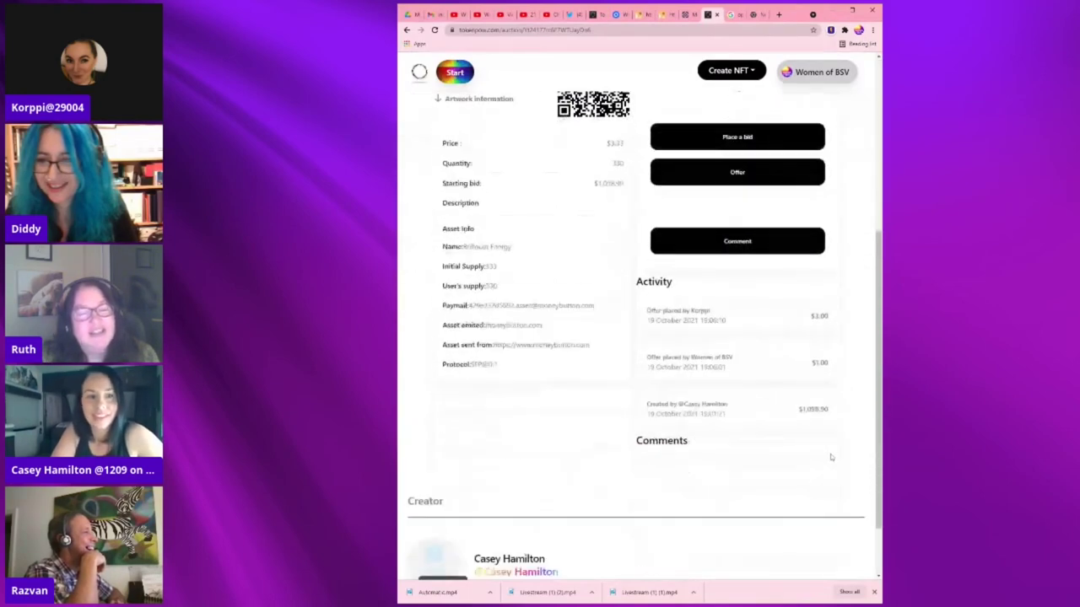
scroll(831, 457, "up", 4)
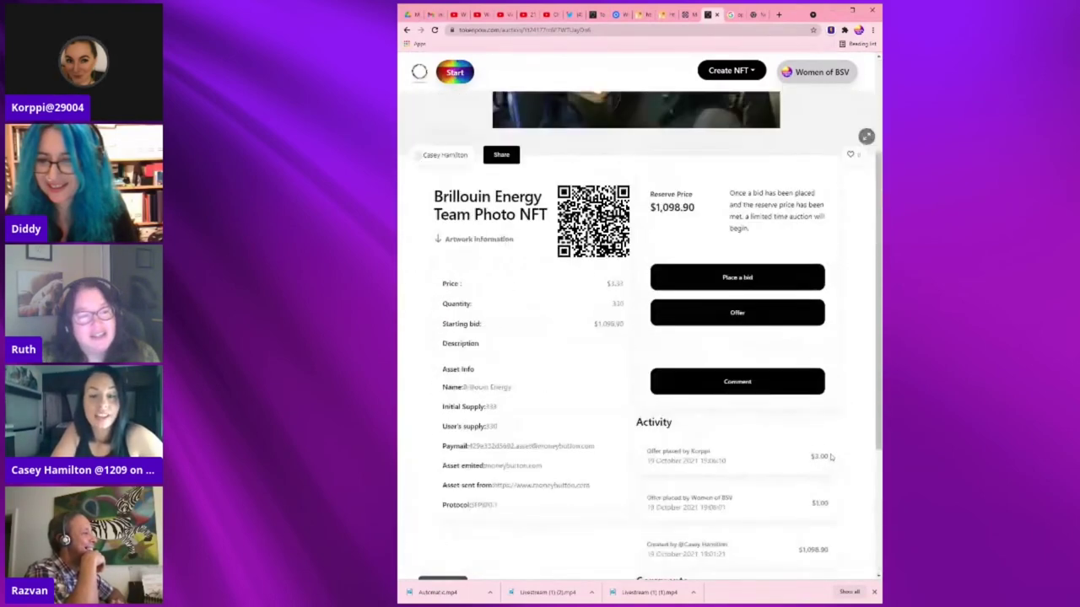
scroll(831, 457, "up", 1)
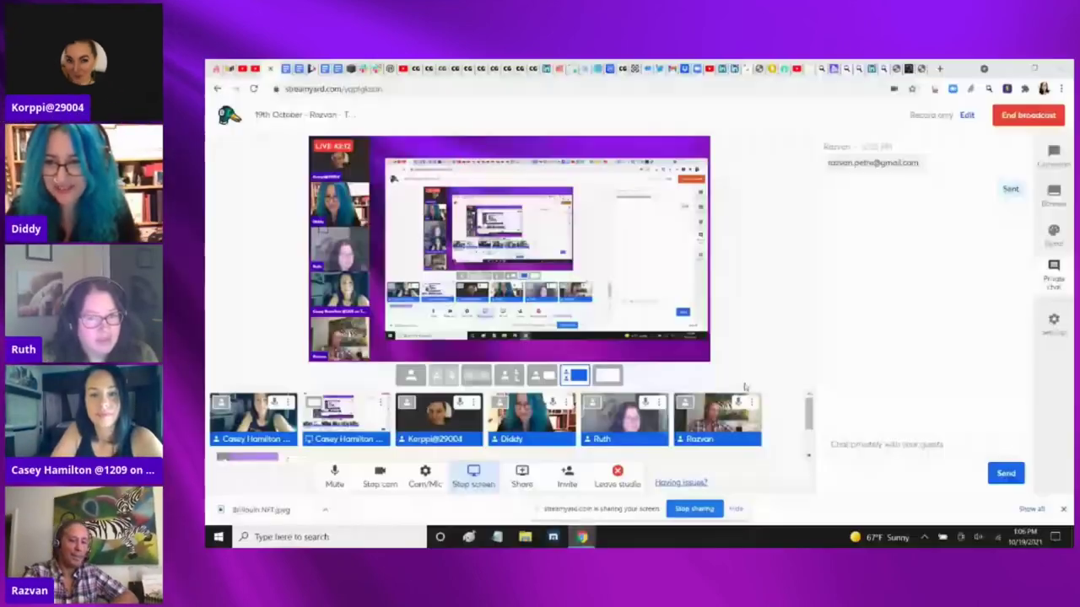
Back on the auction page, approve the $3.00 offer in the Activity list
left_click(905, 69)
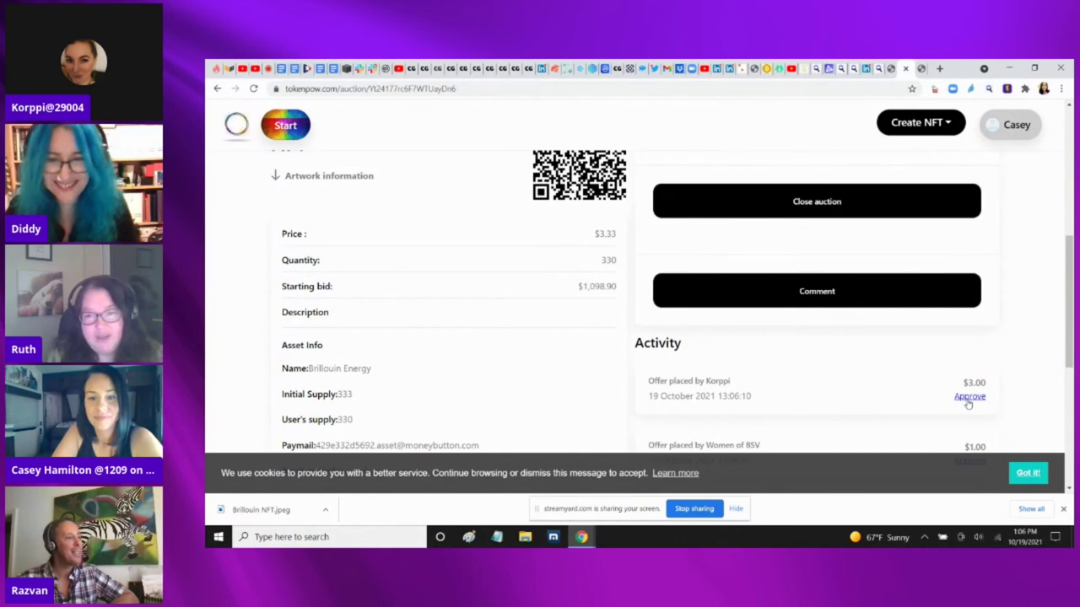
left_click_drag(1069, 293, 1071, 334)
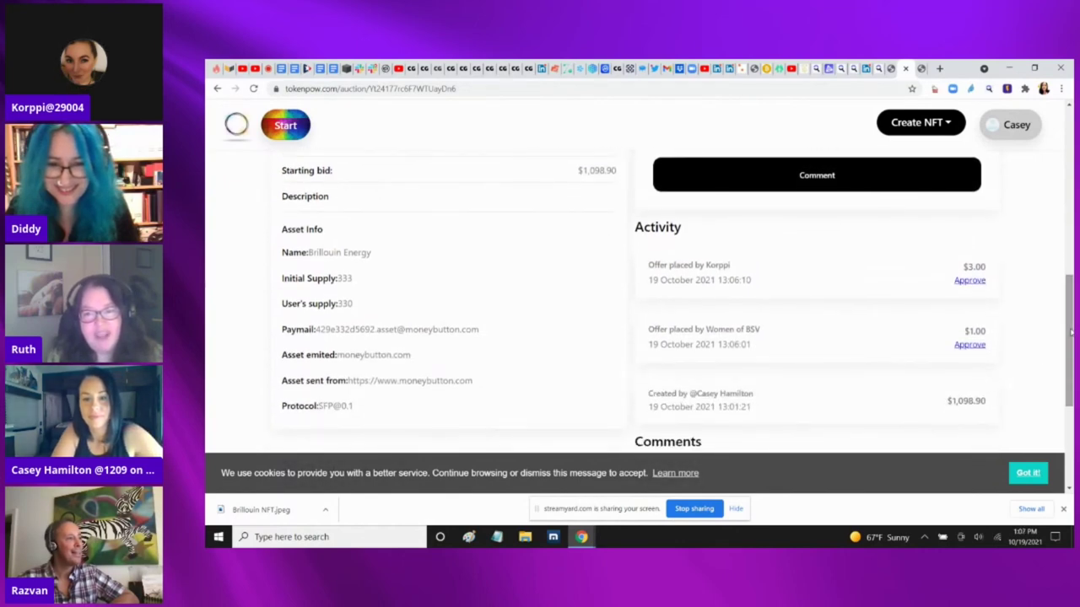
left_click(971, 281)
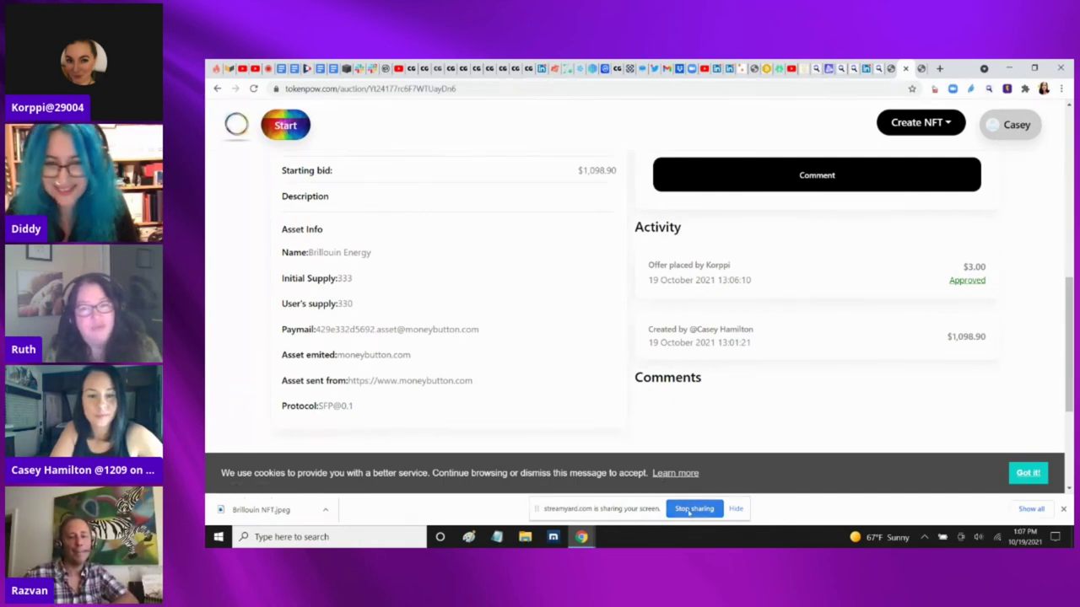
left_click_drag(1068, 358, 1072, 296)
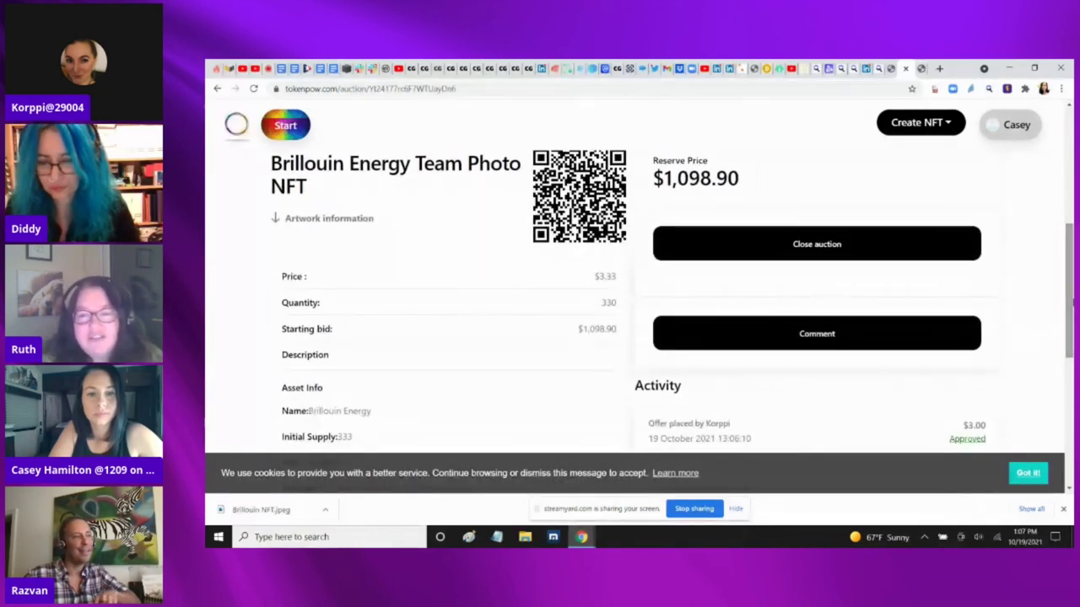